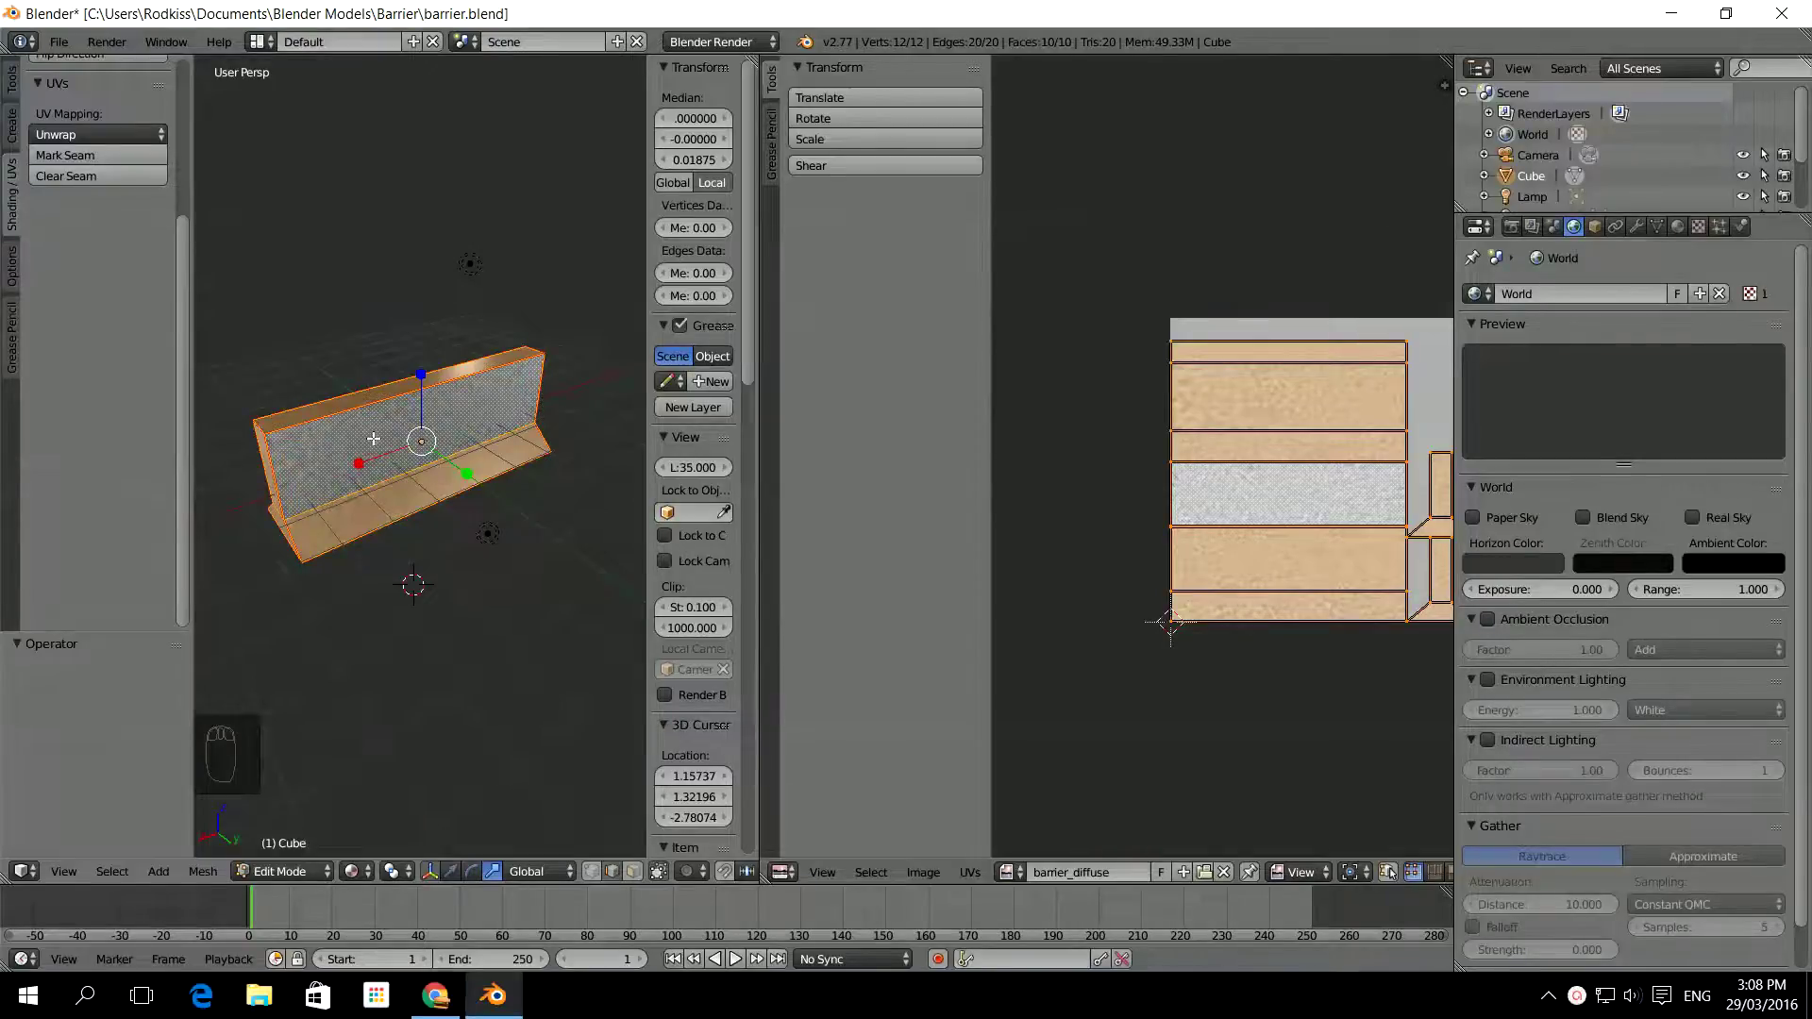
Widen the 3D view of the barrier and hide the UV editor's tool shelf
scroll(371, 442, up, 1)
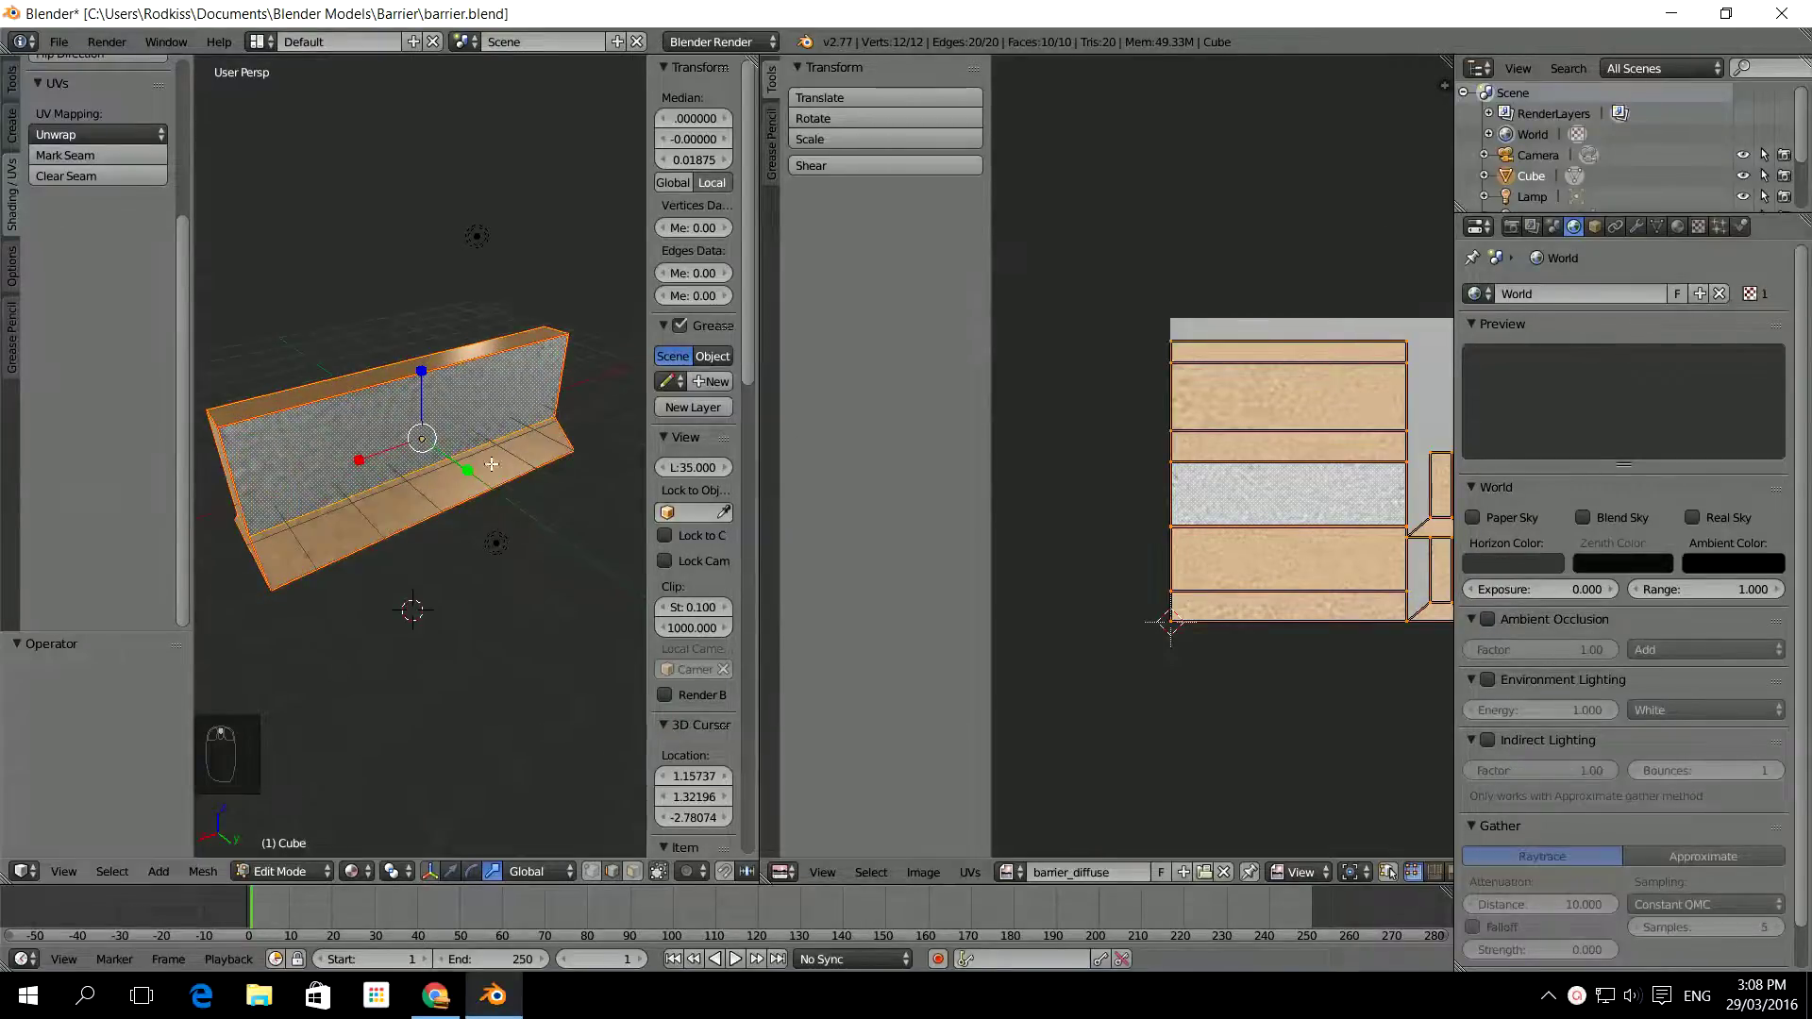
drag(761, 461, 1035, 459)
key(t)
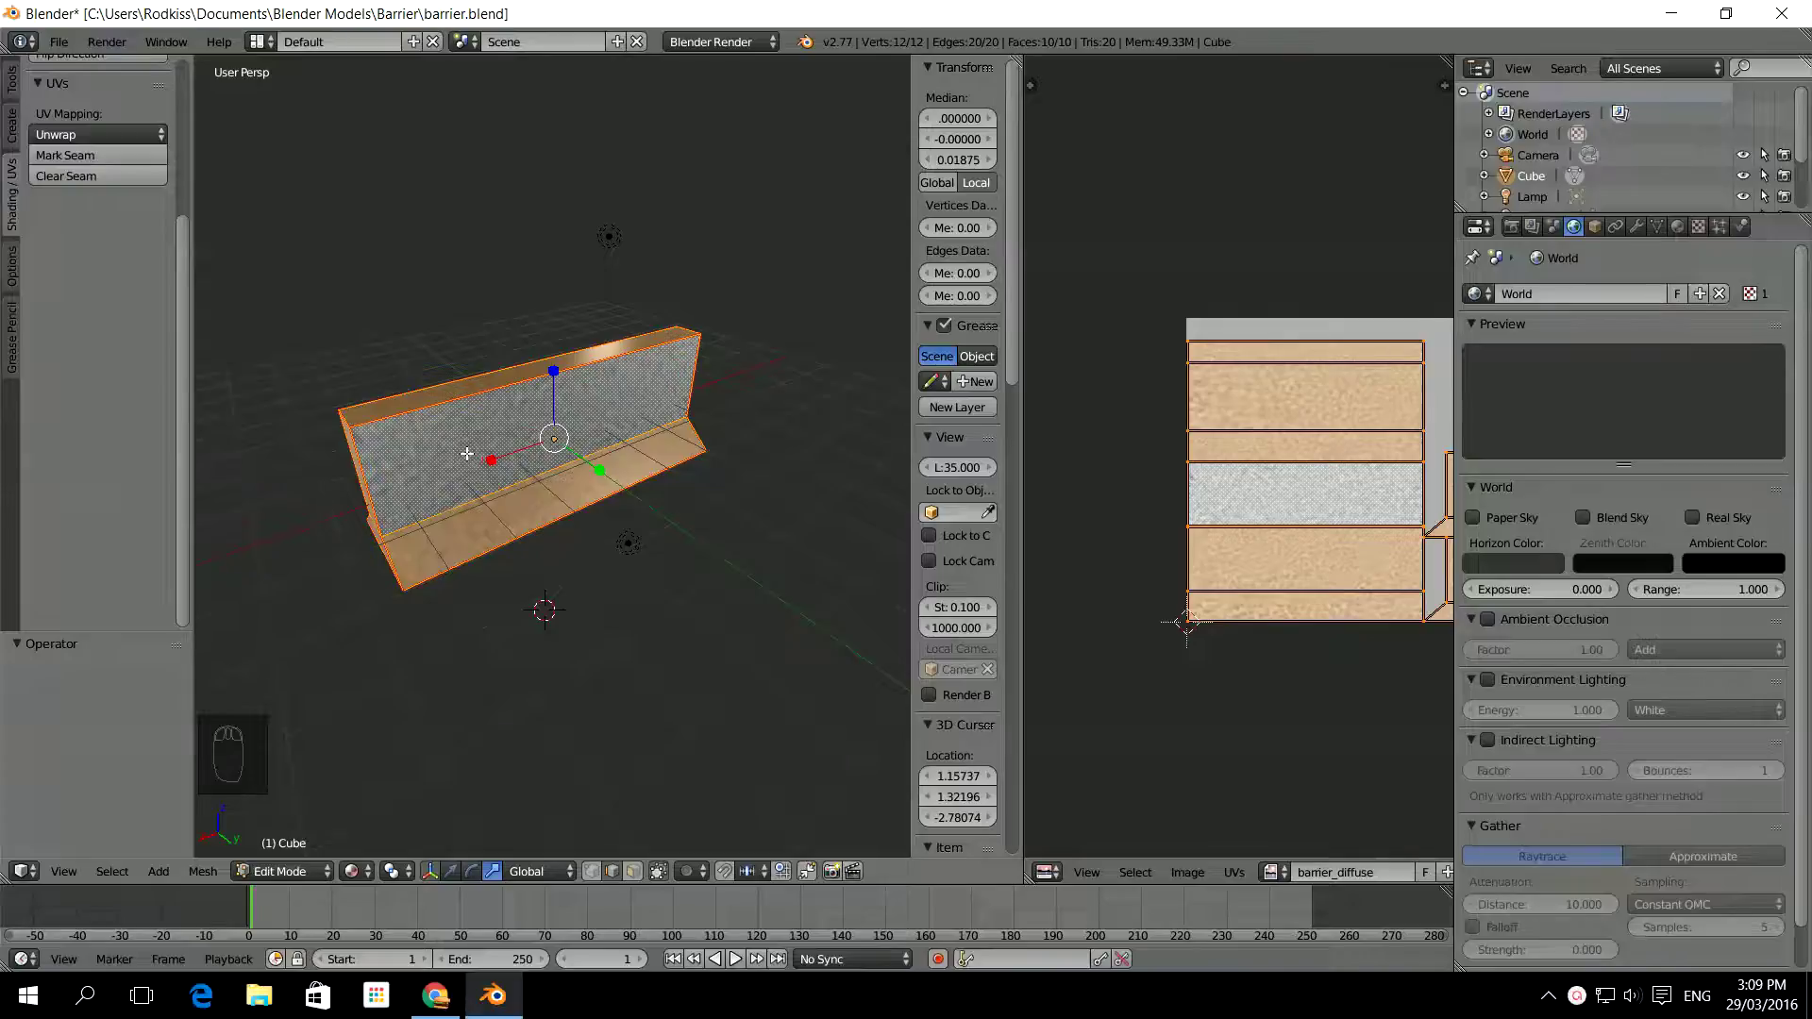
key(ctrl+r)
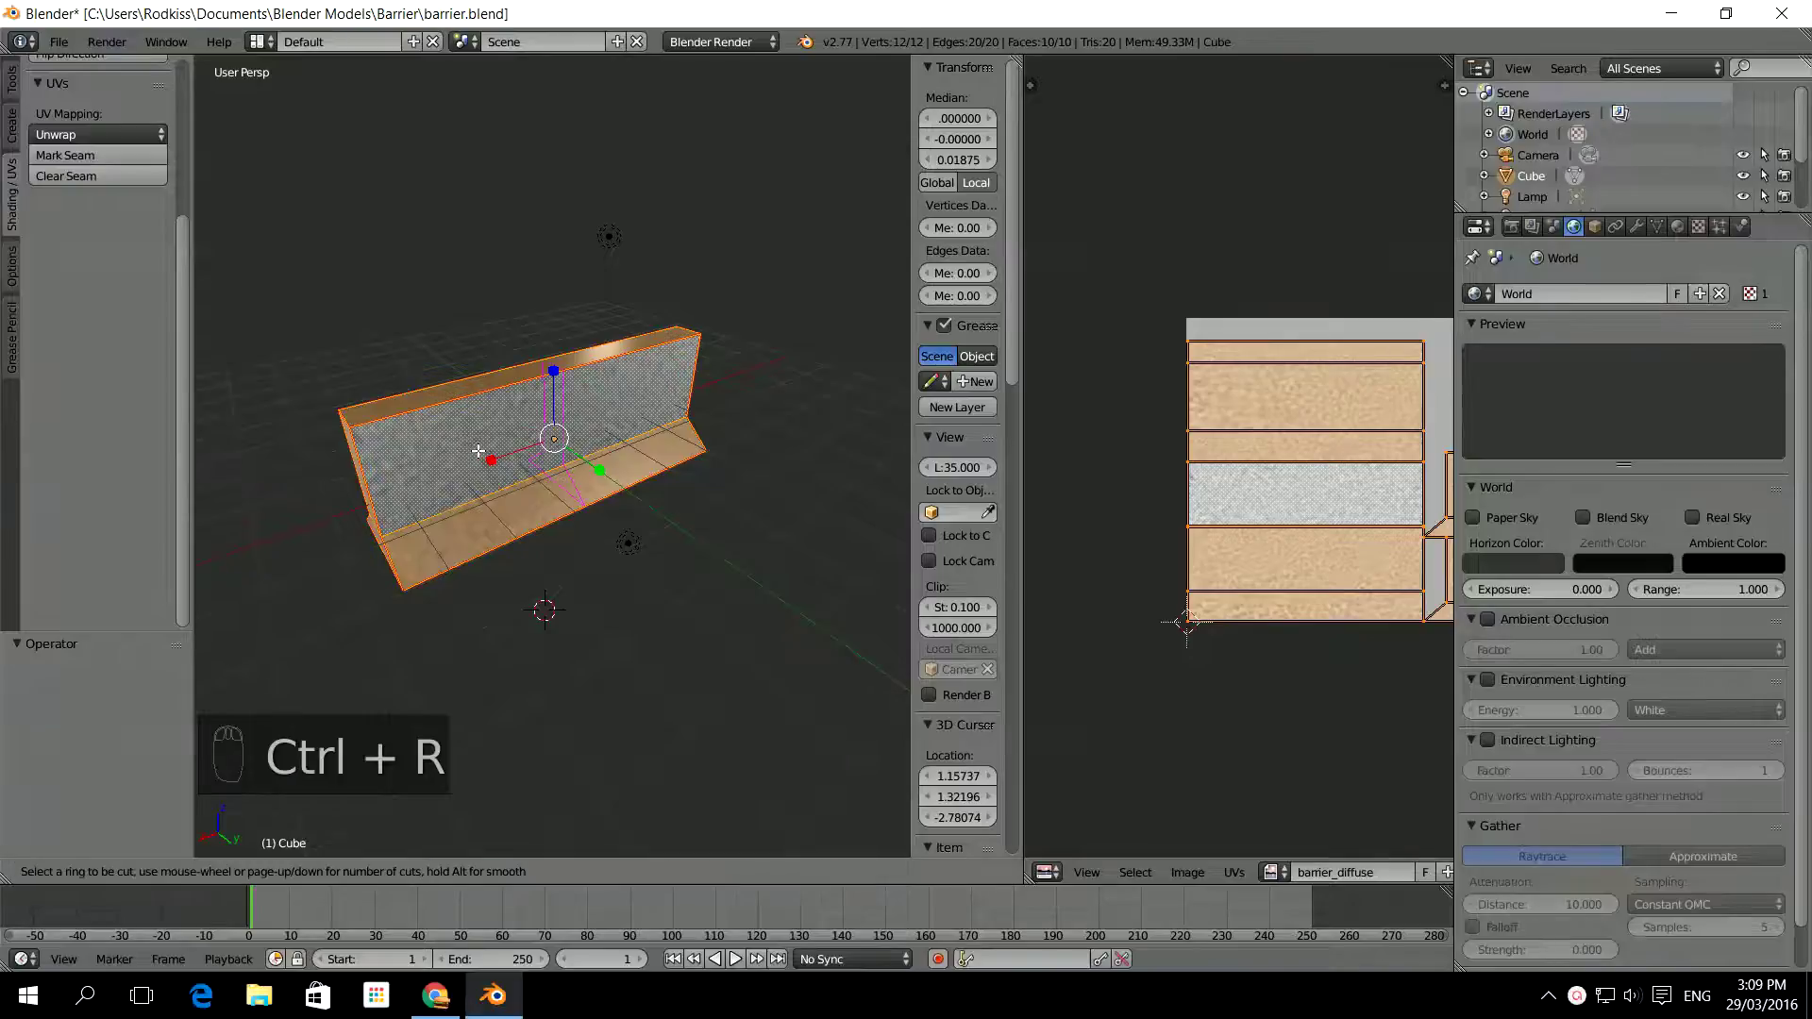
click(491, 451)
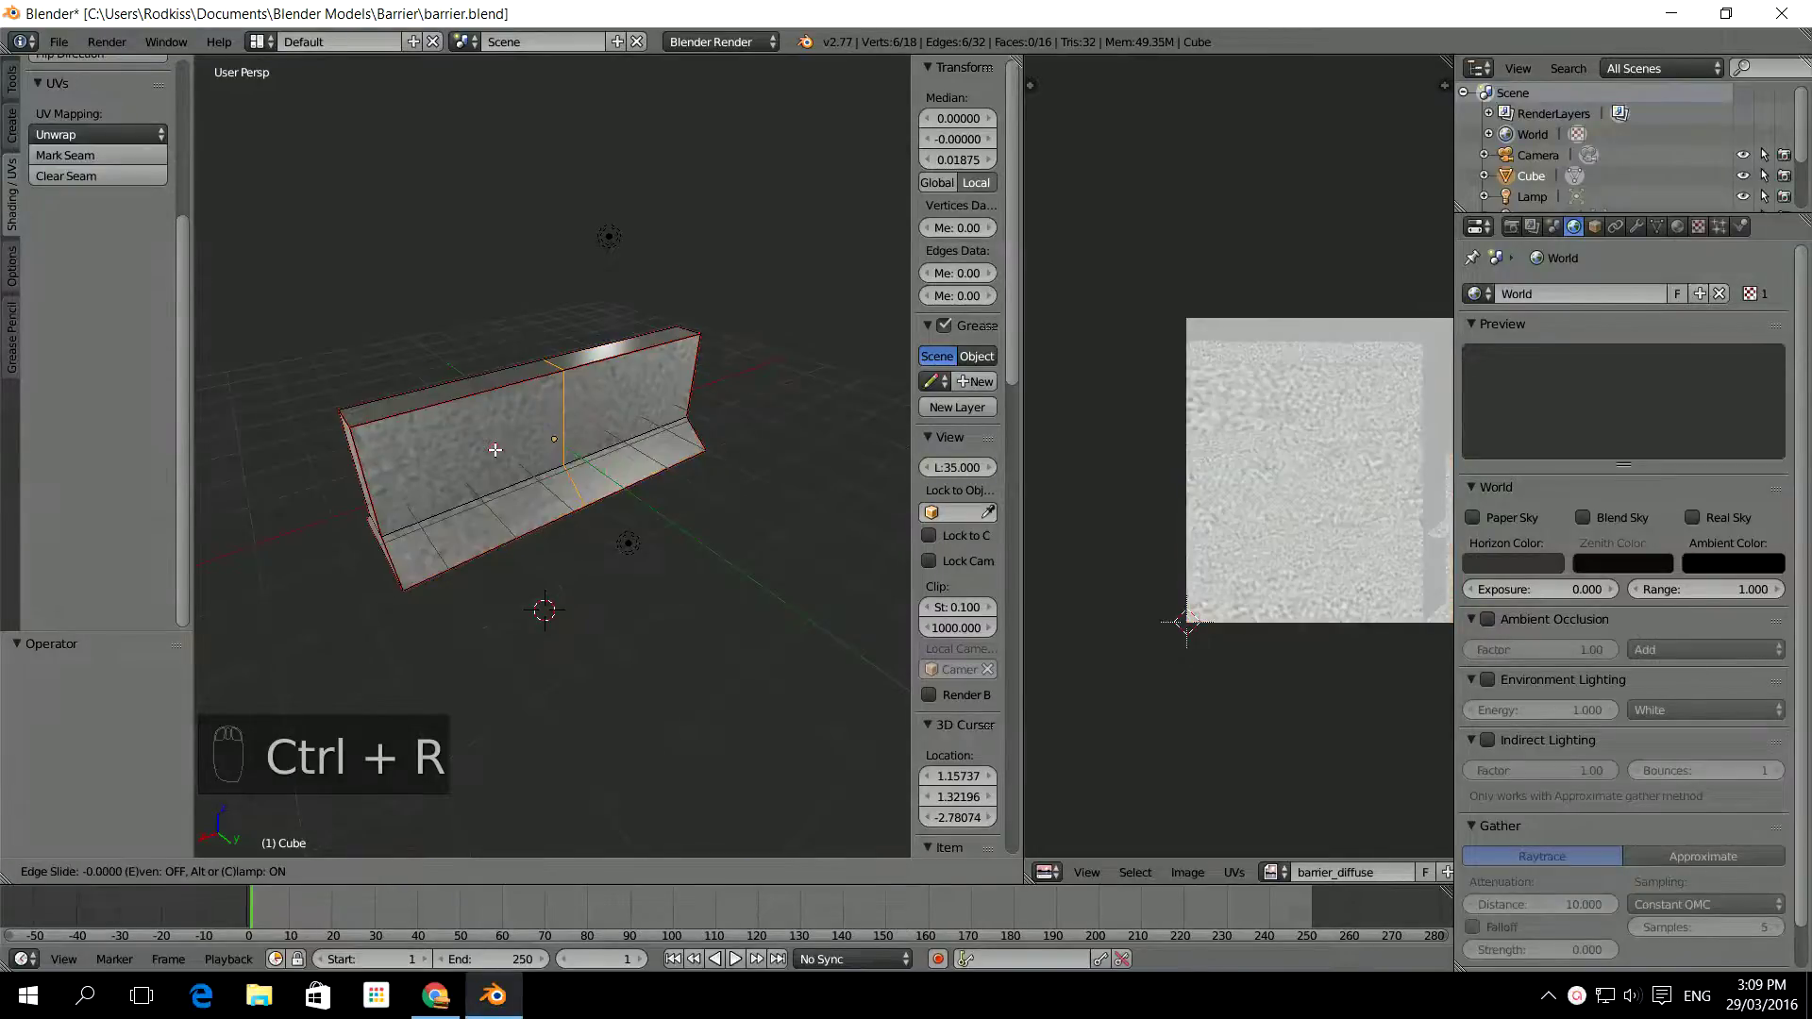
click(548, 486)
key(ctrl+z)
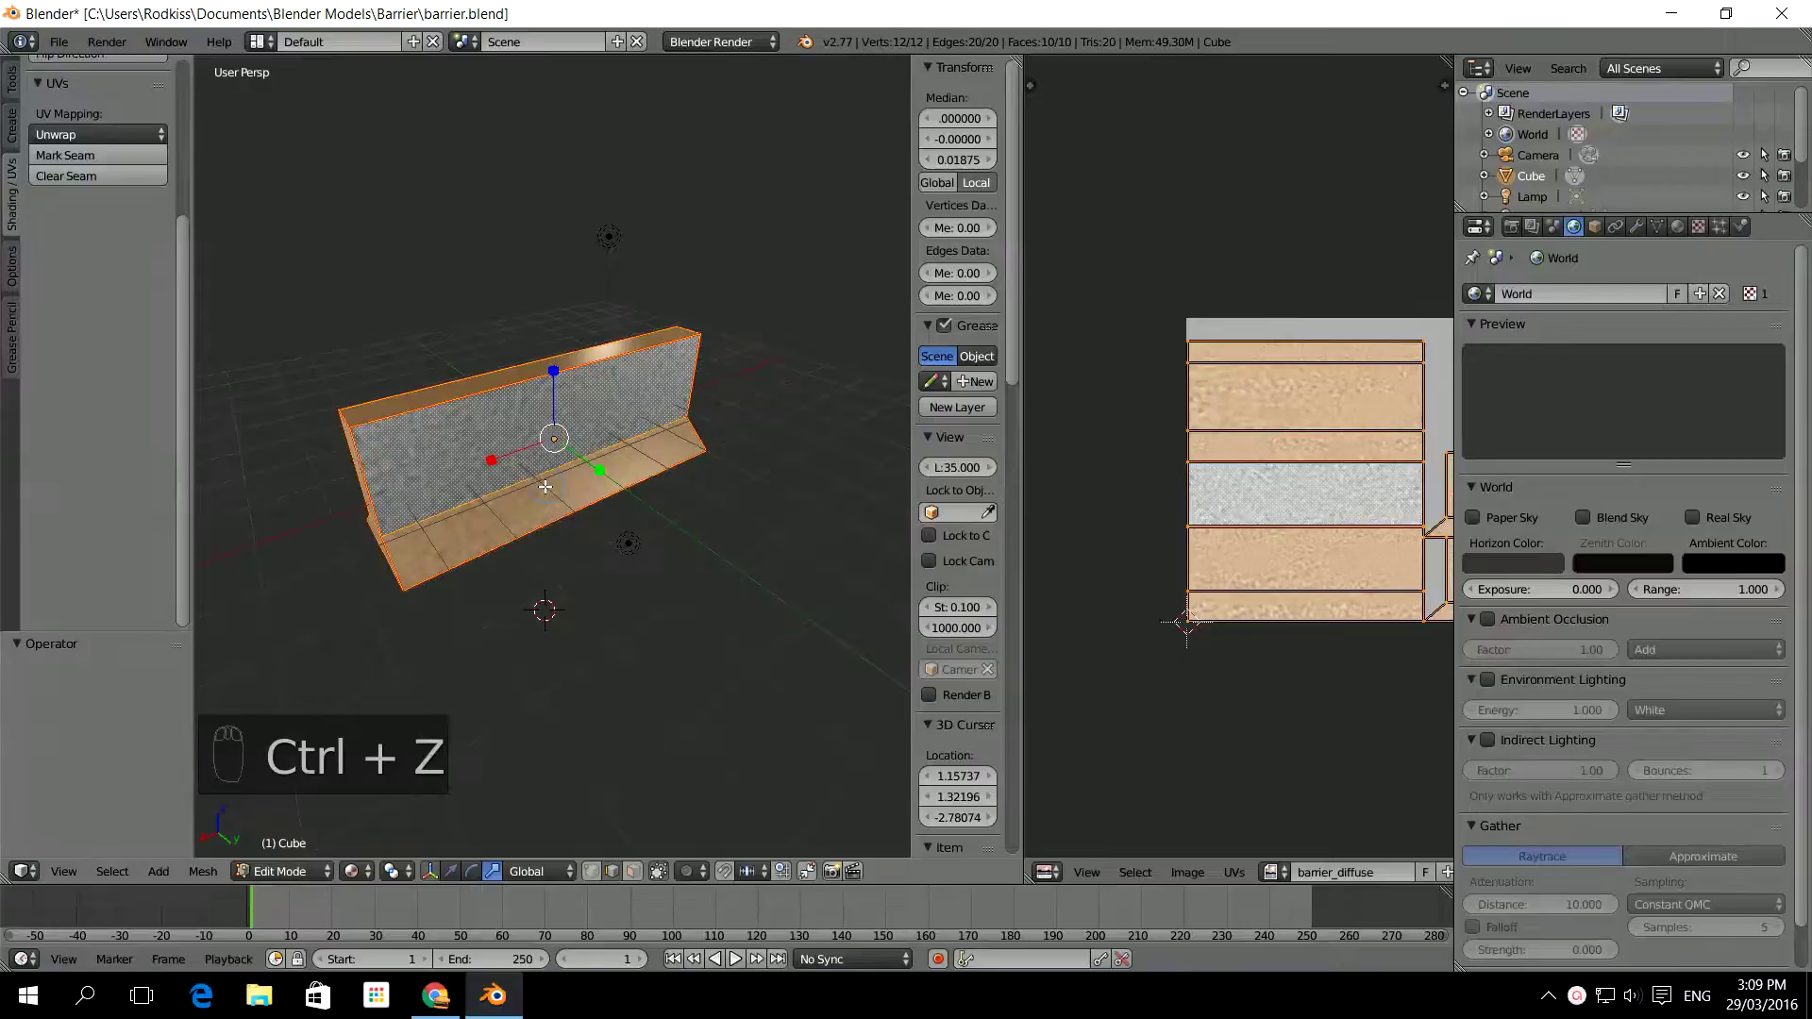
Add five evenly spaced loop cuts across the barrier's length without sliding them, and select the whole mesh
key(ctrl+r)
scroll(546, 485, up, 2)
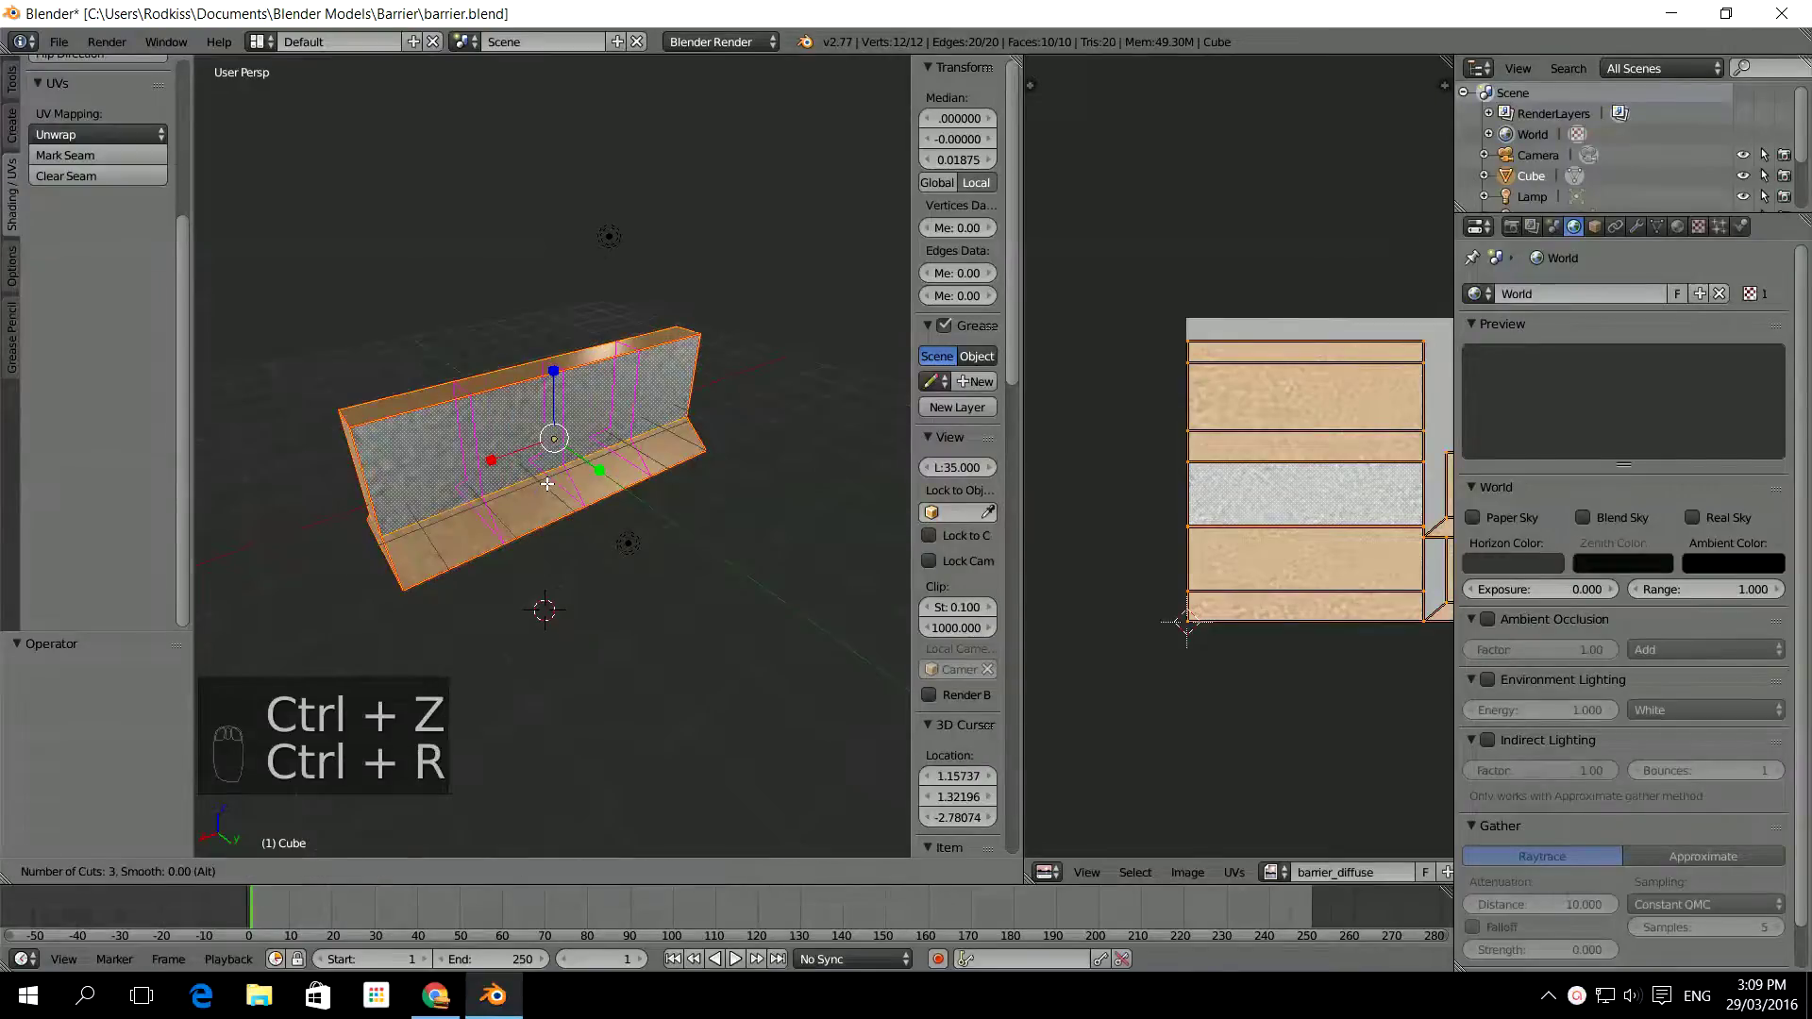
scroll(548, 484, up, 1)
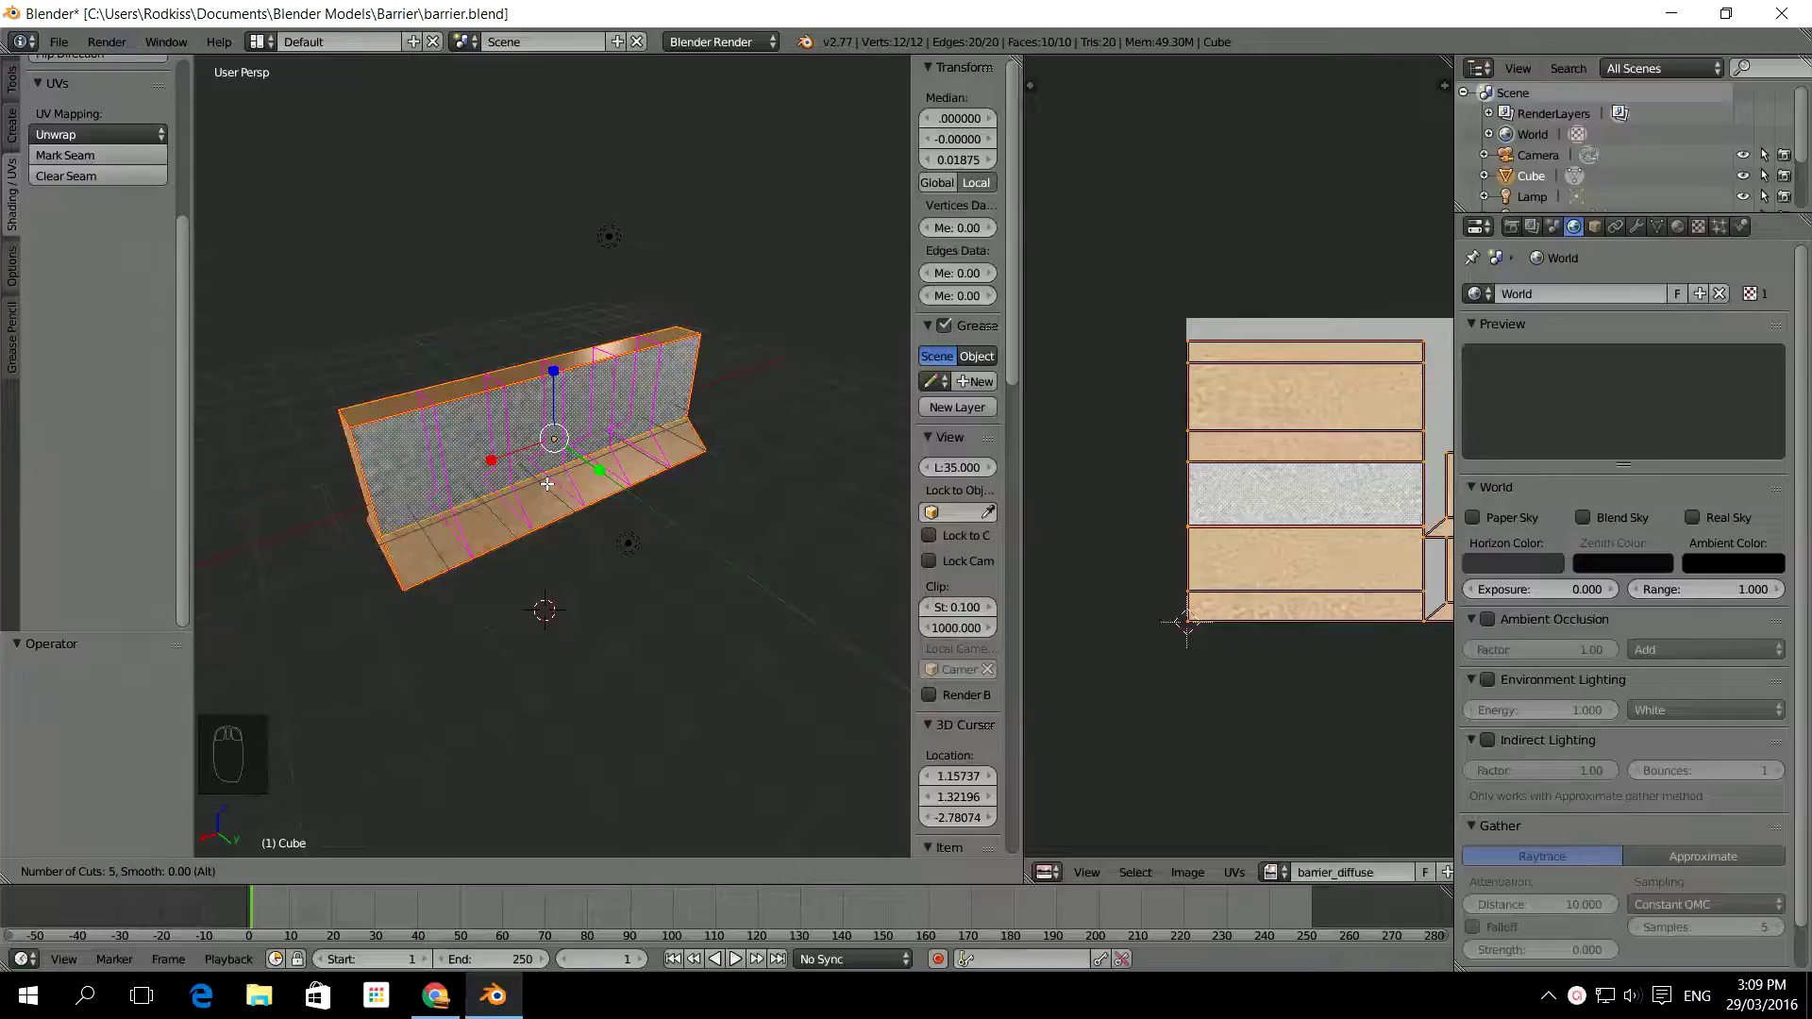
click(548, 484)
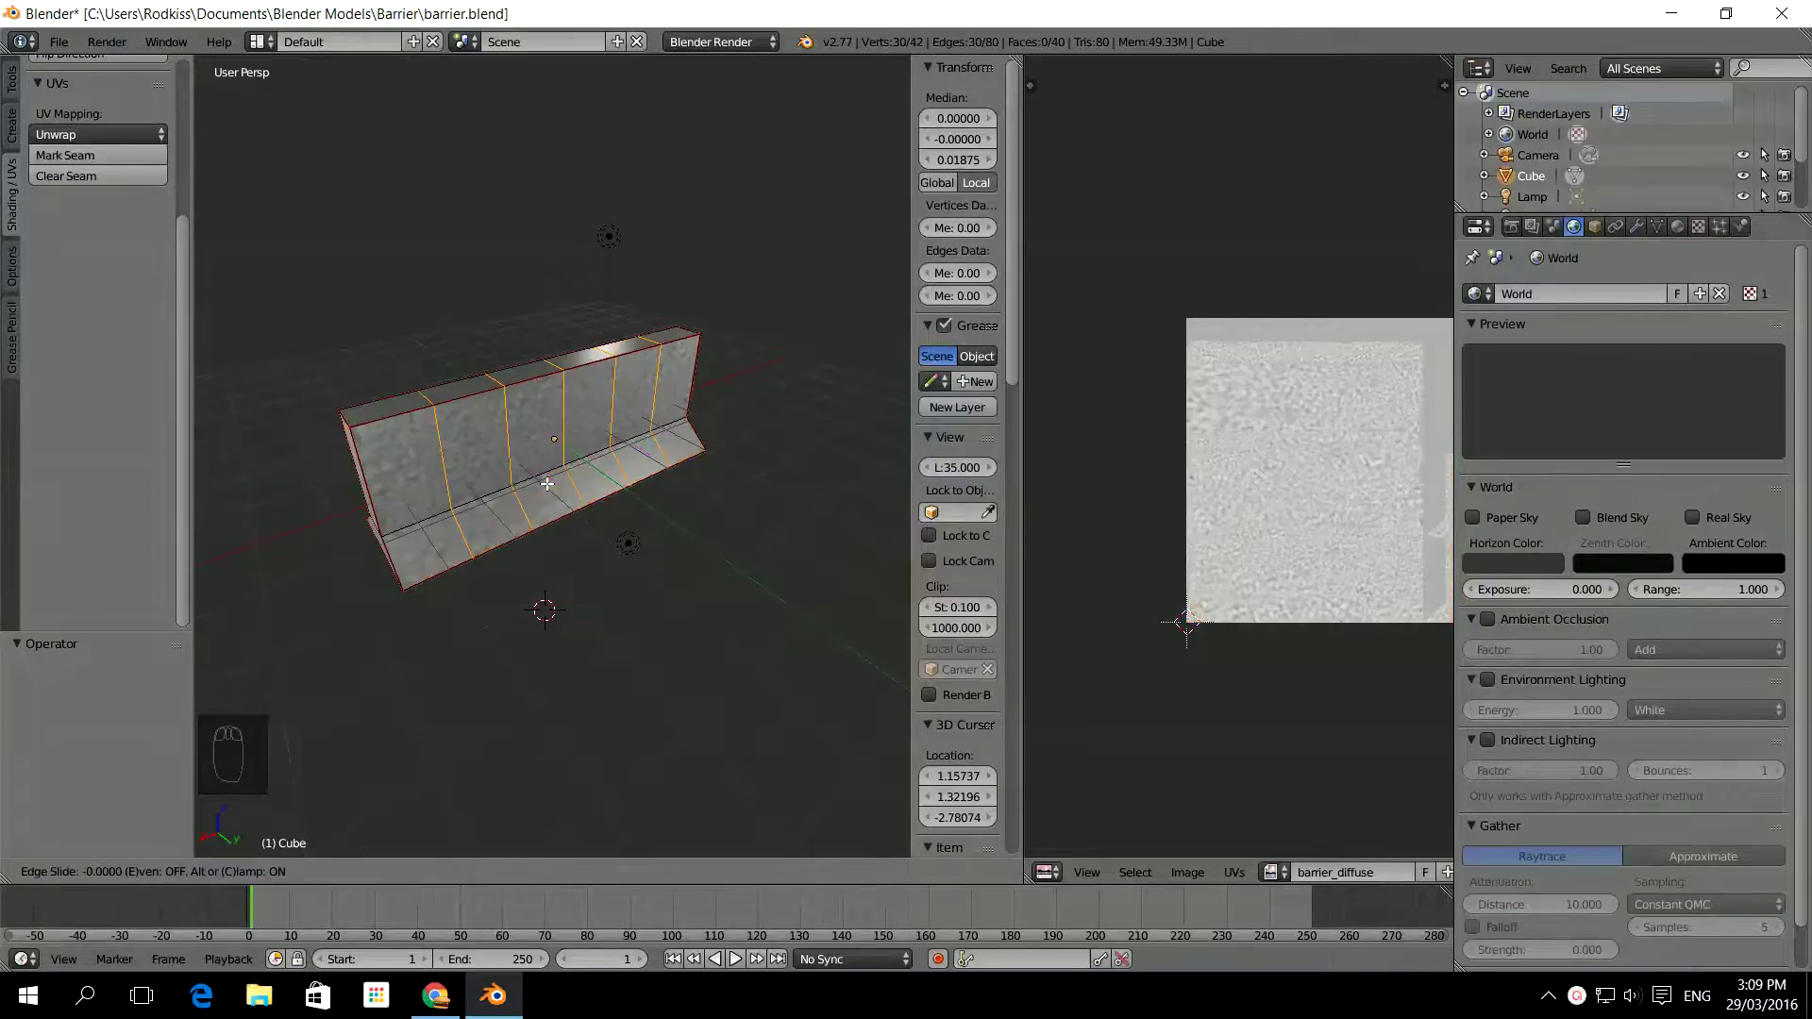
right_click(547, 484)
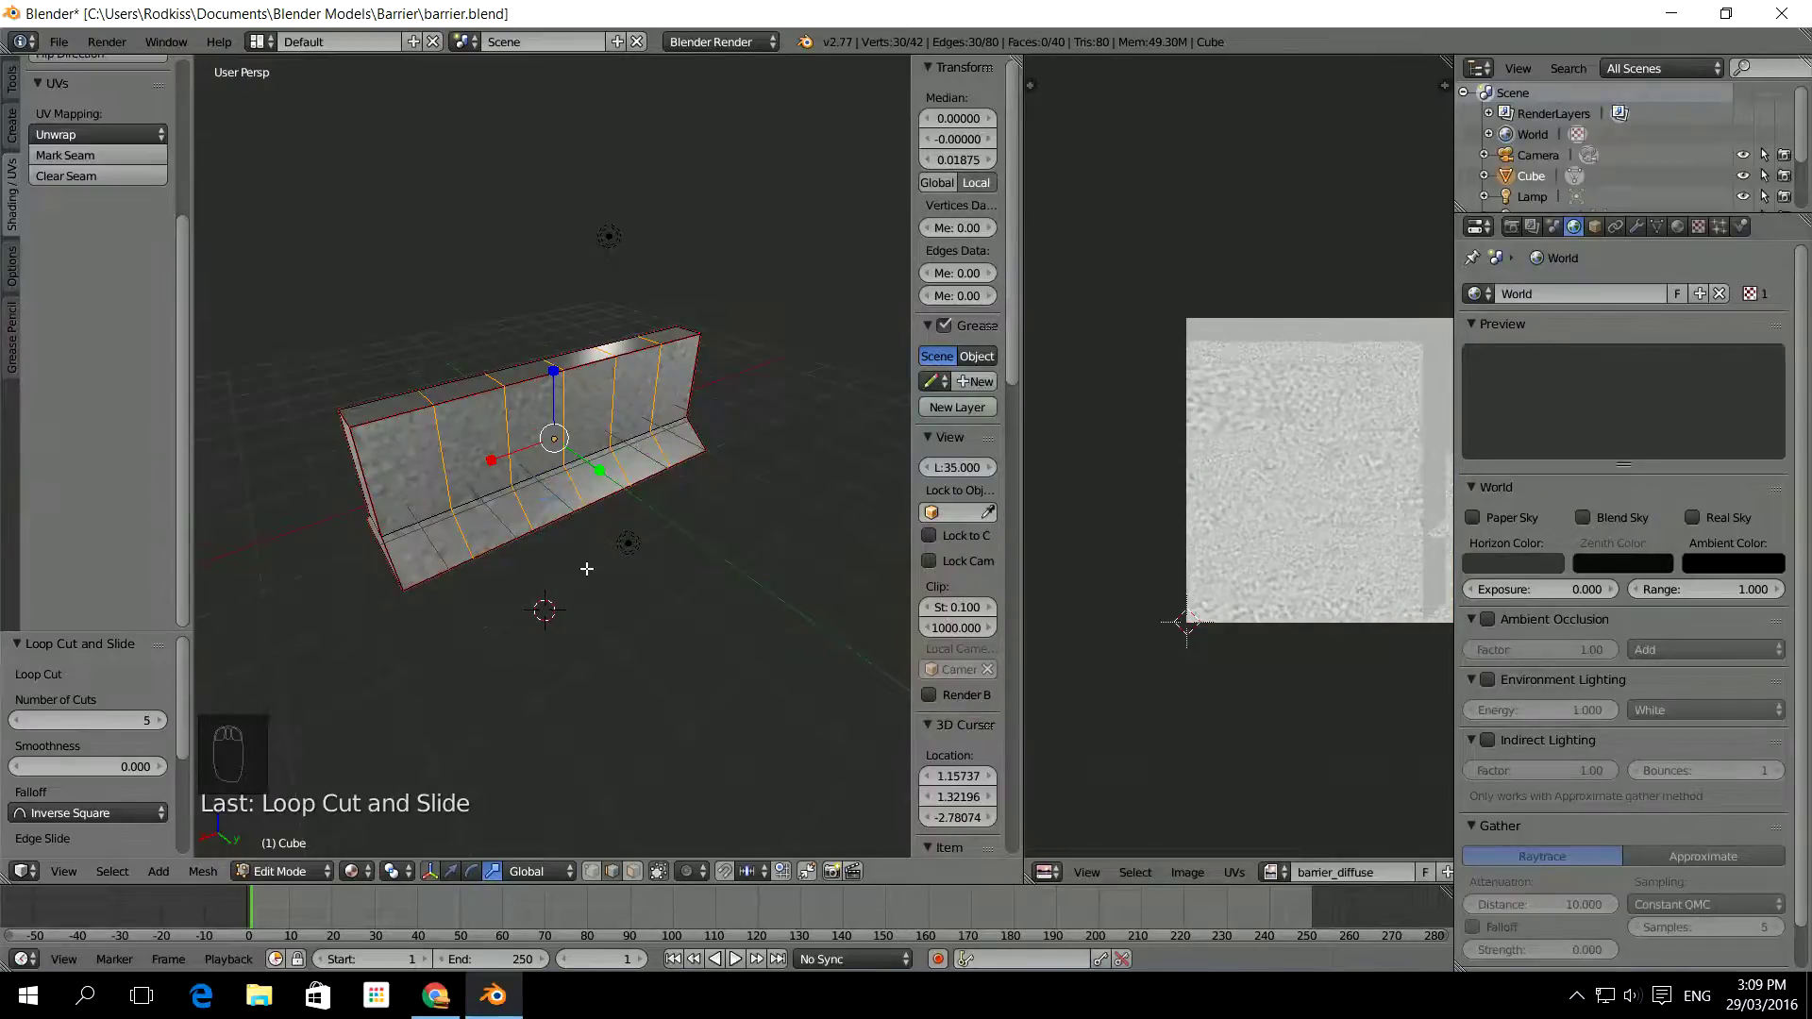
key(a)
key(a)
key(a)
mouse_move(1257, 544)
middle_down()
mouse_move(1100, 546)
mouse_move(1248, 530)
middle_up()
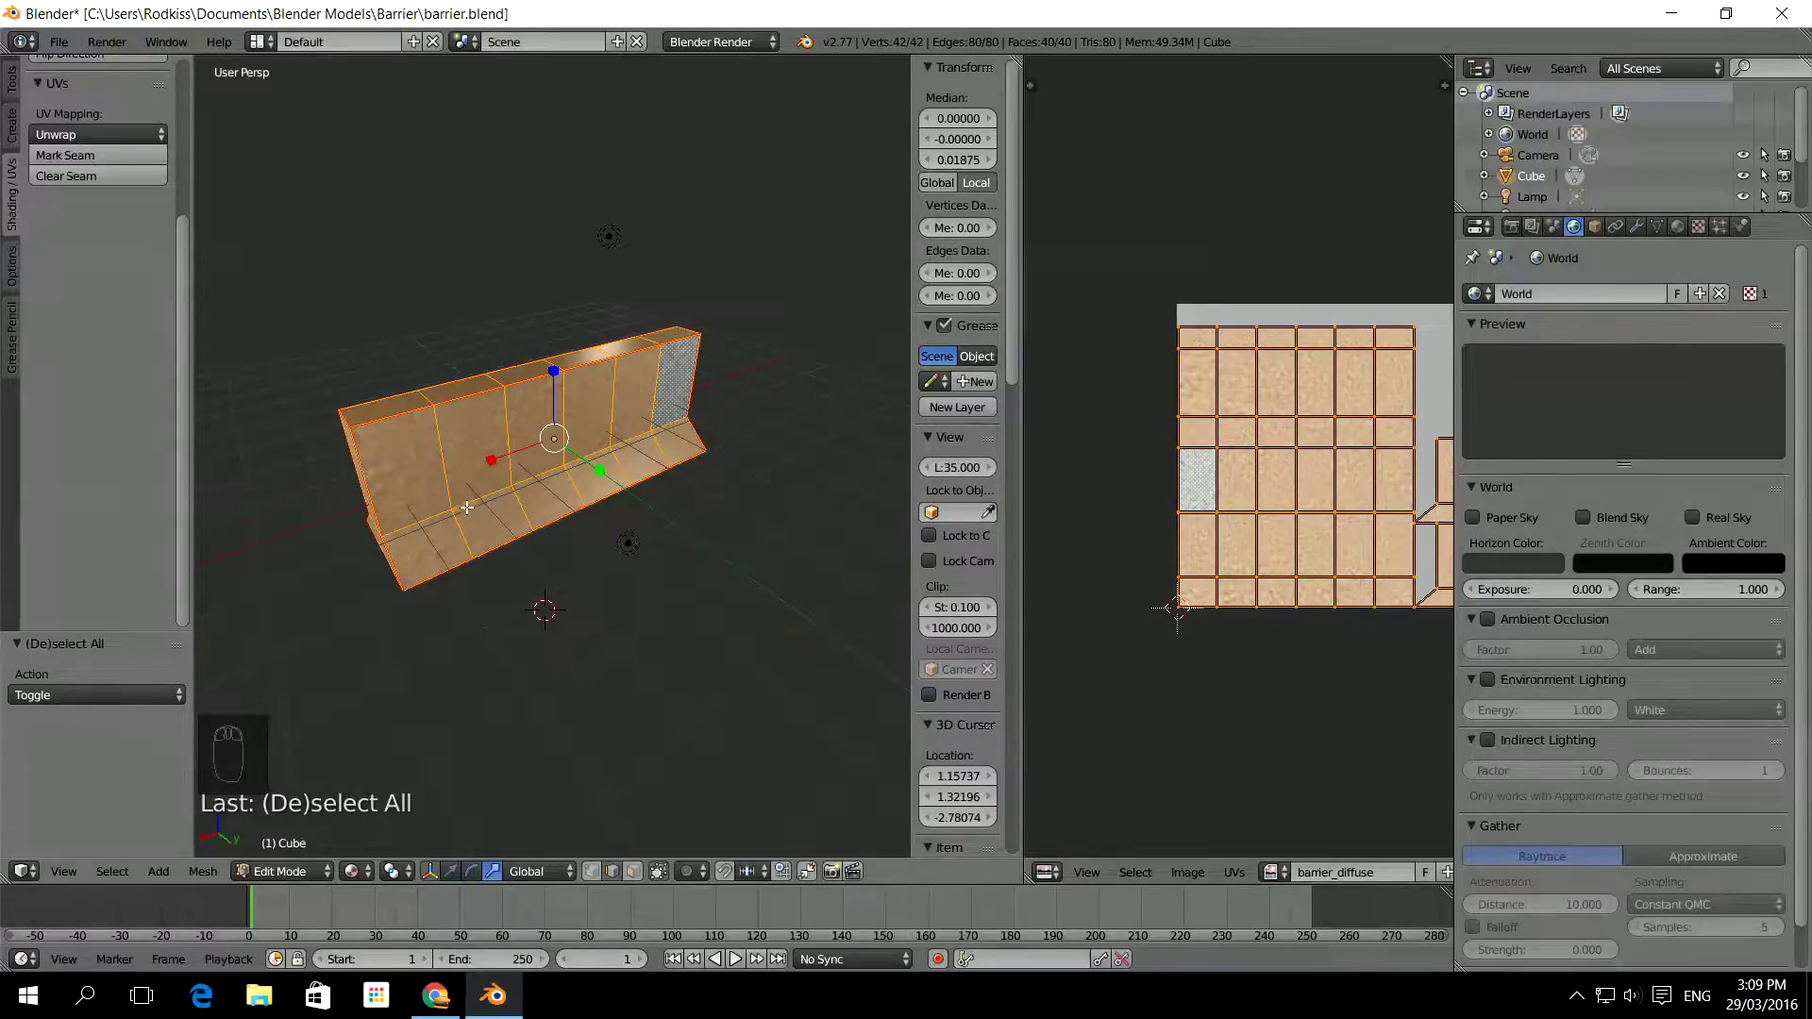
key(ctrl+r)
click(400, 476)
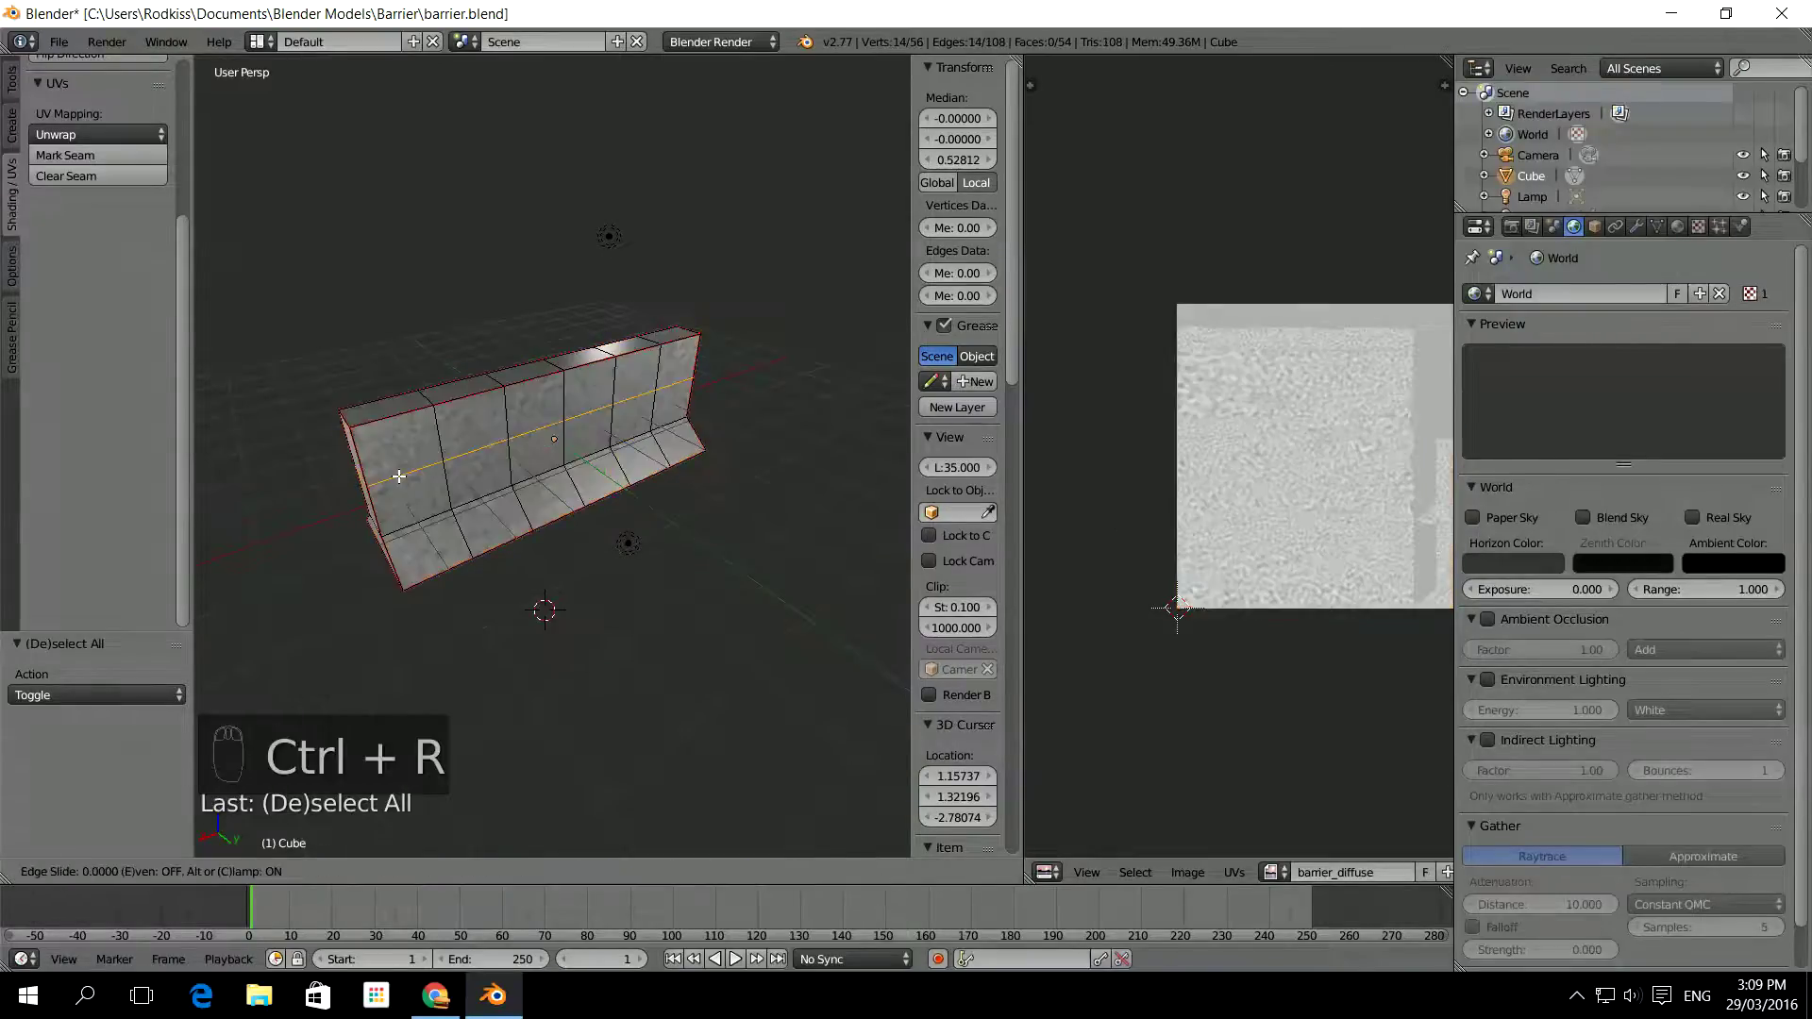
click(399, 476)
key(ctrl+z)
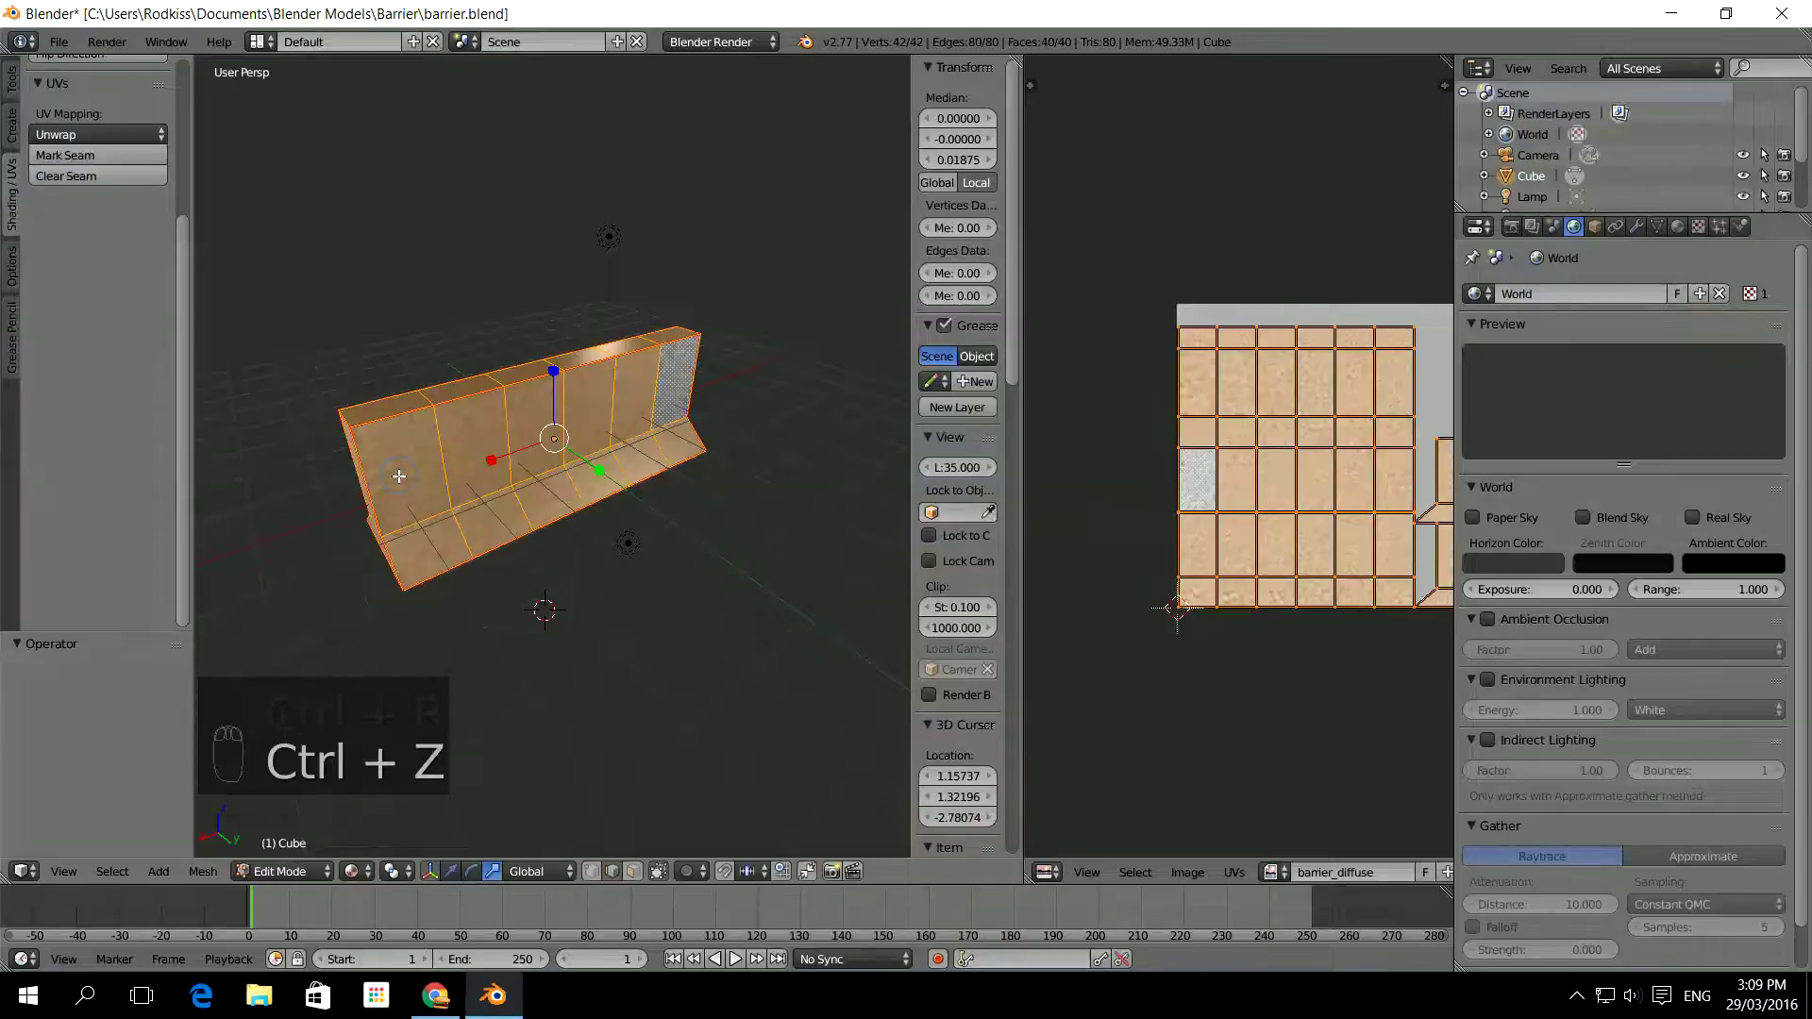
Add one centred lengthwise loop cut around the barrier's upper wall and select the whole mesh to show its UV layout
key(ctrl+r)
scroll(399, 475, up, 1)
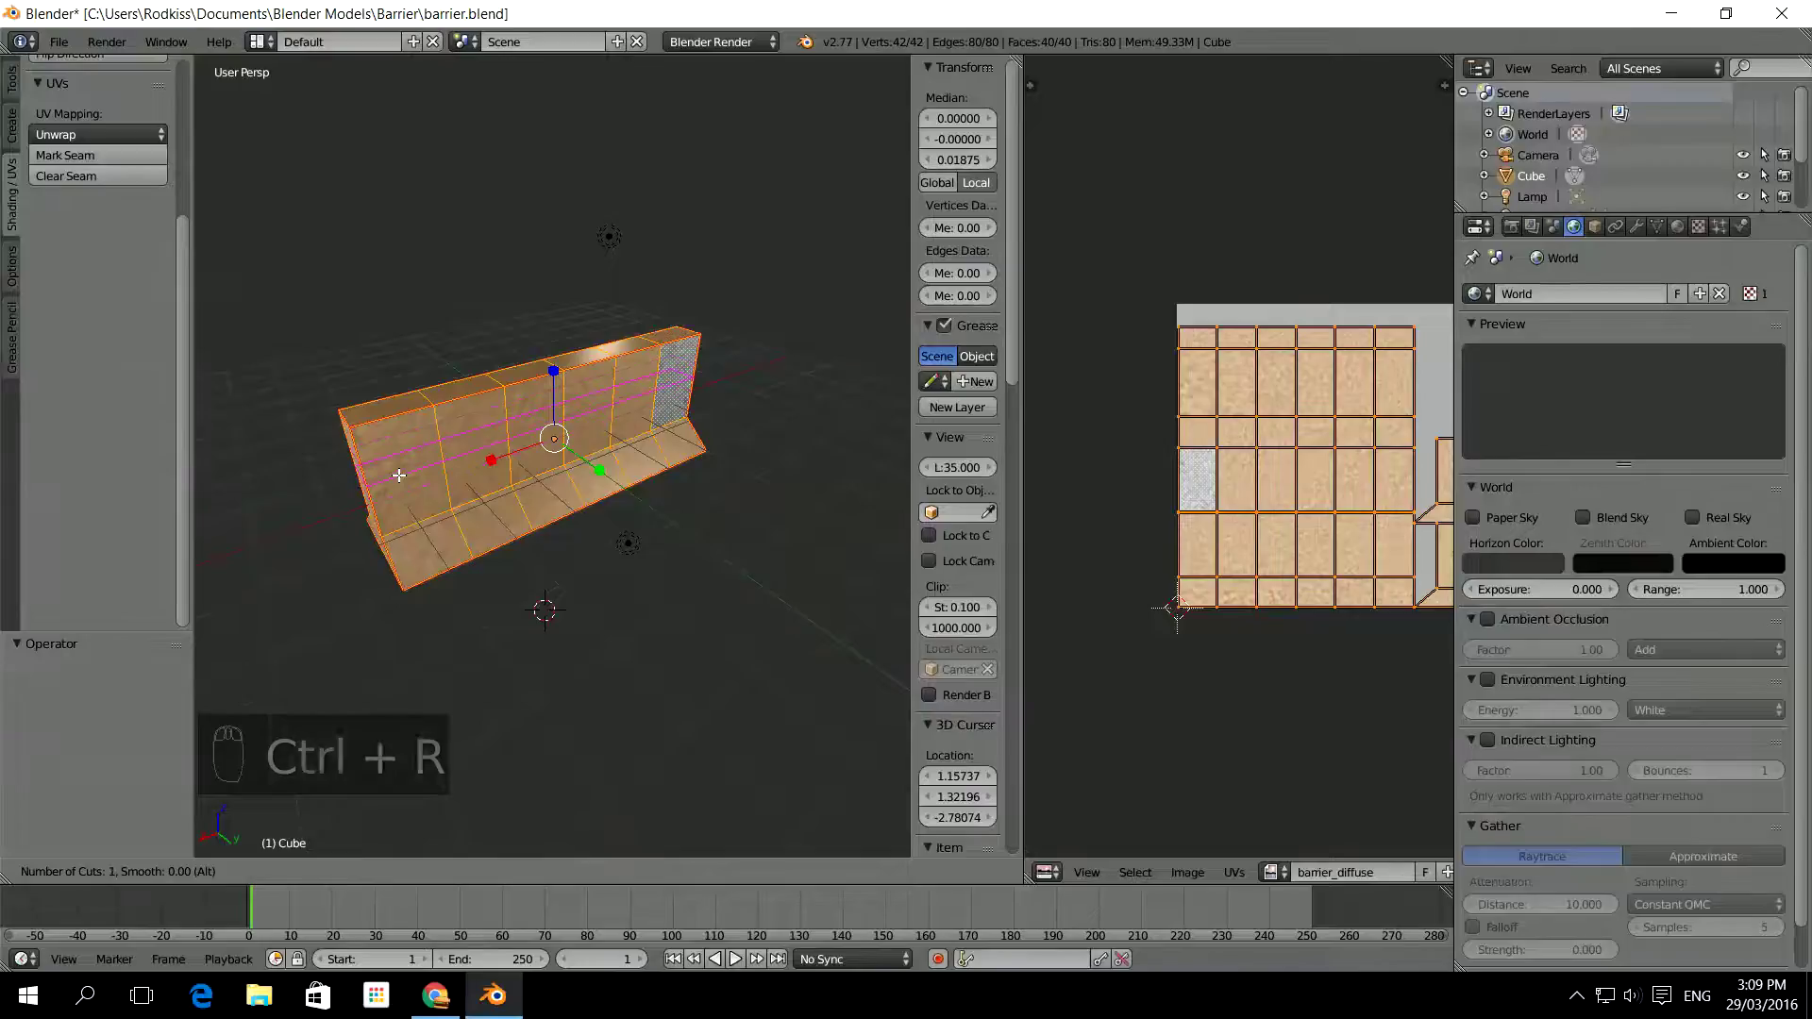
scroll(399, 475, down, 1)
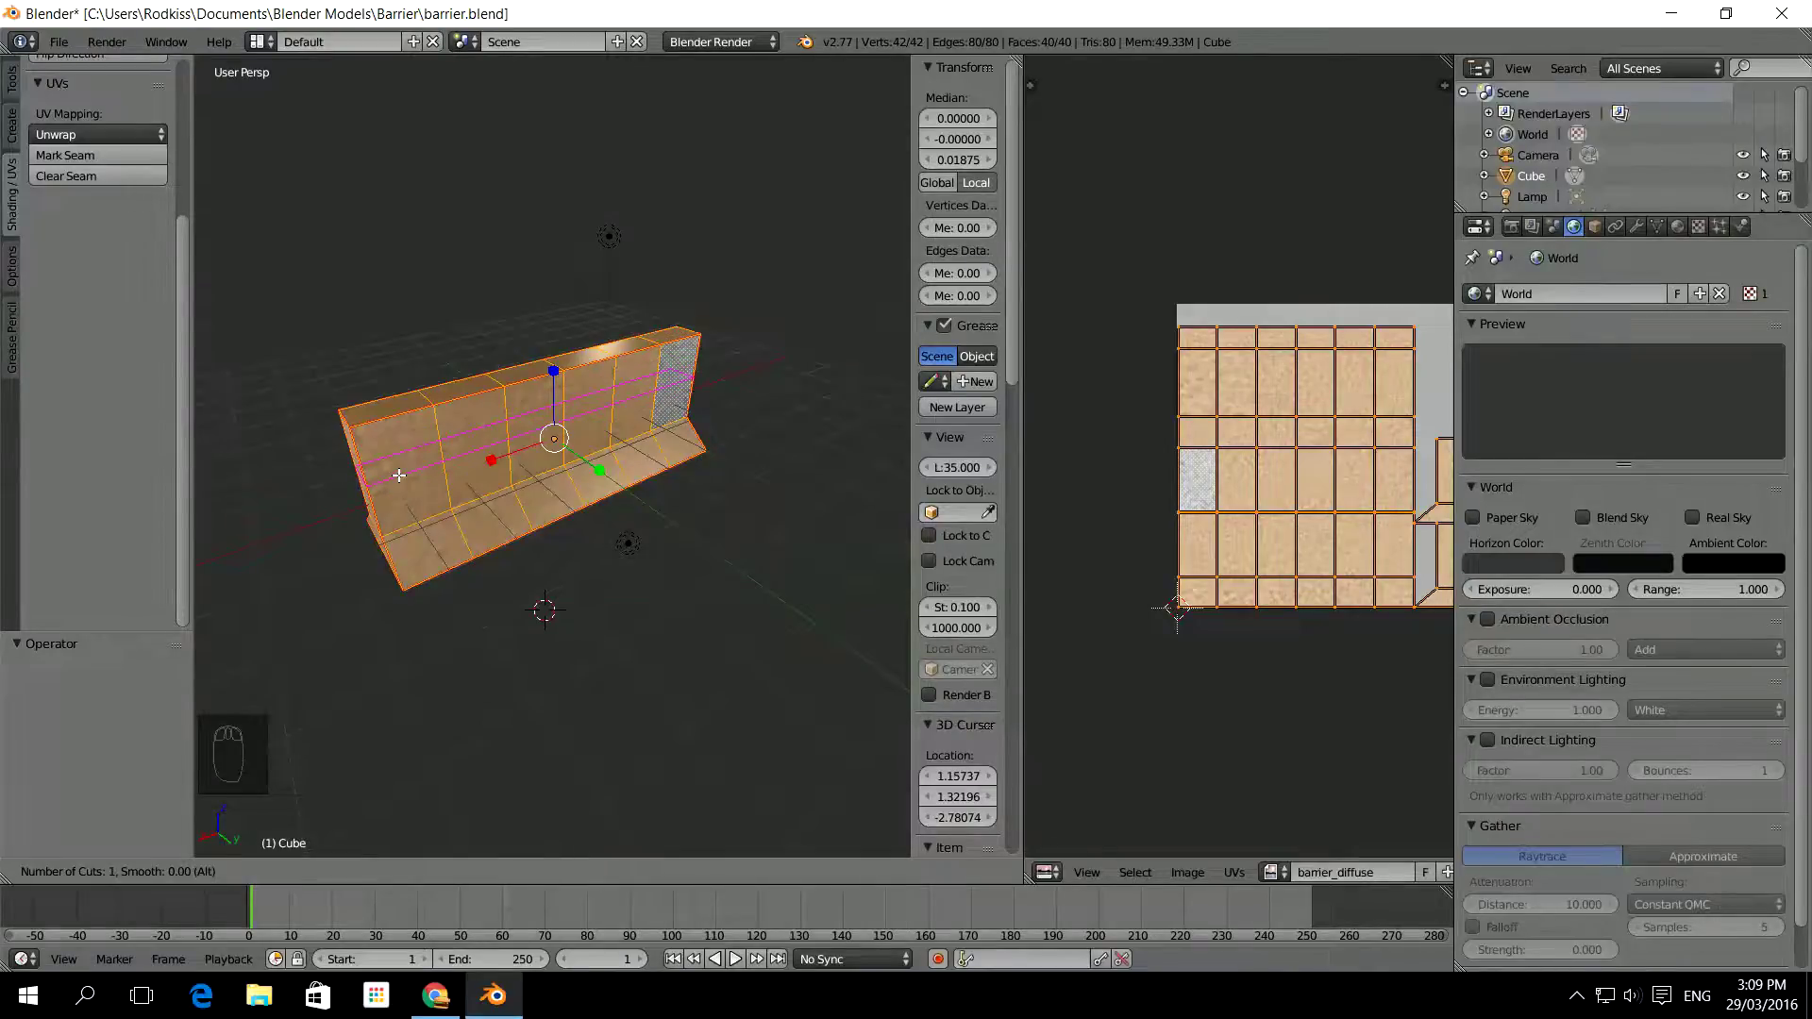
click(400, 476)
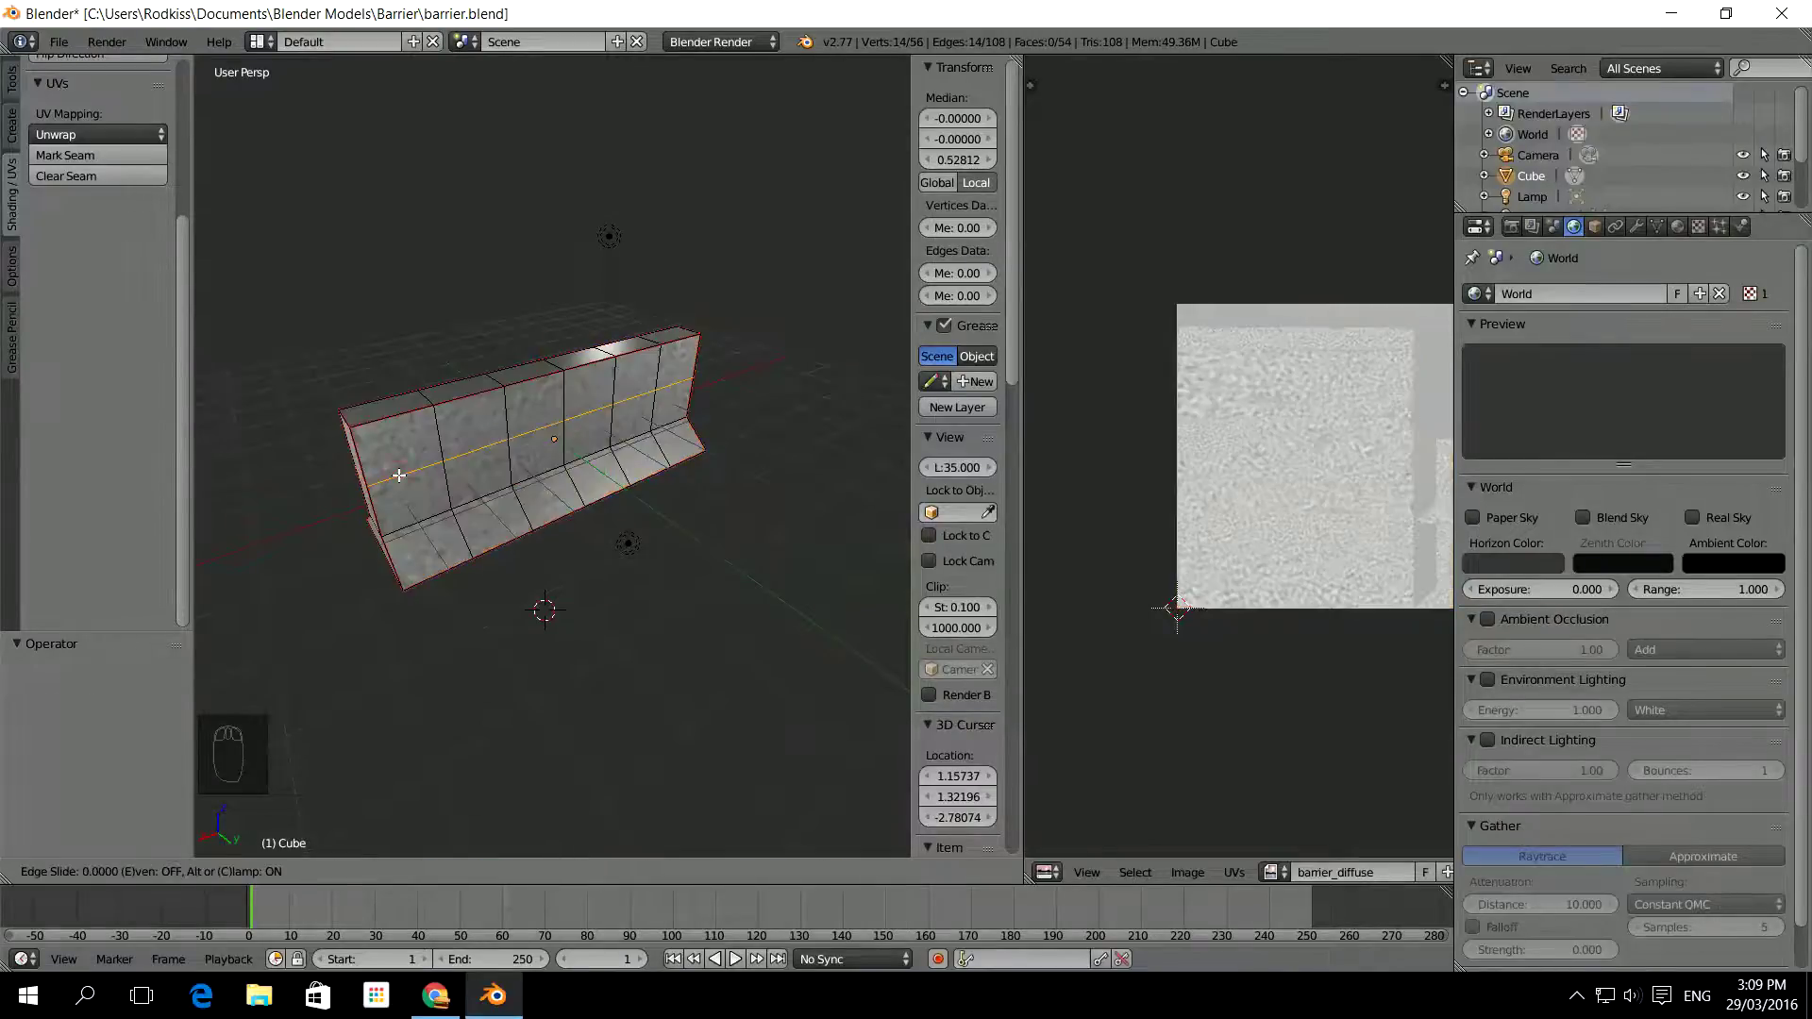
click(400, 476)
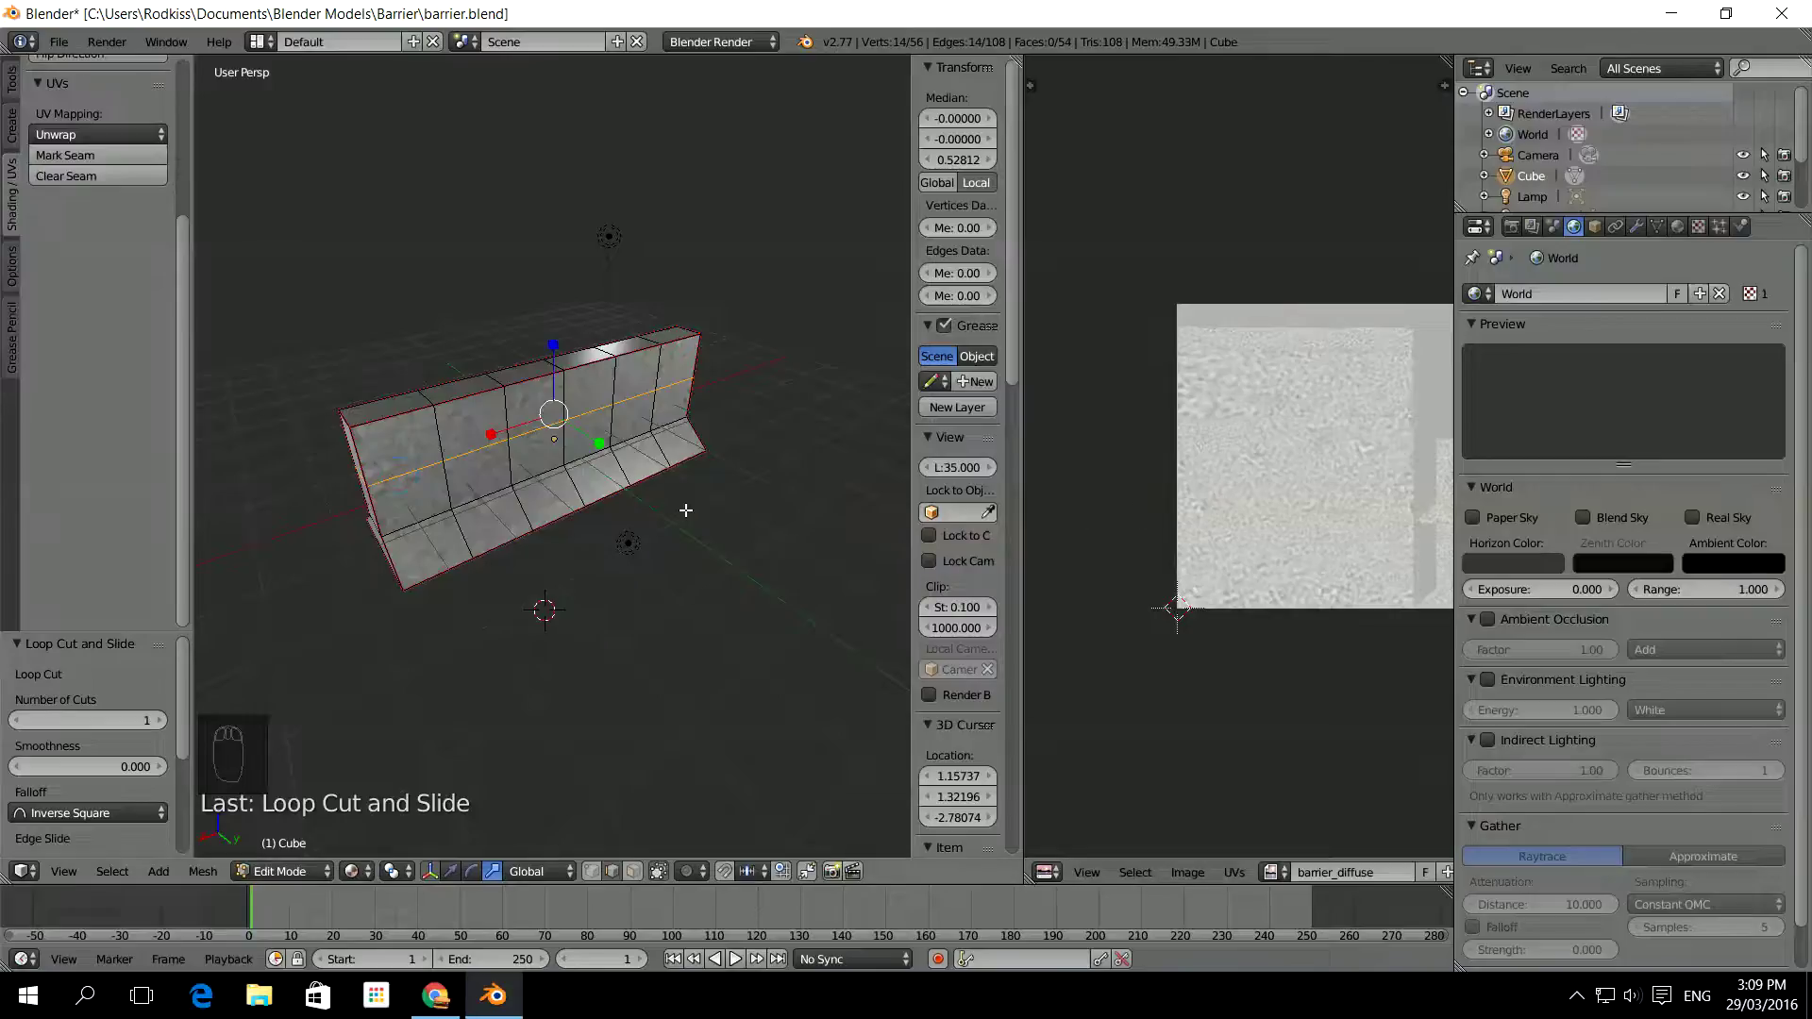
key(a)
key(a)
key(a)
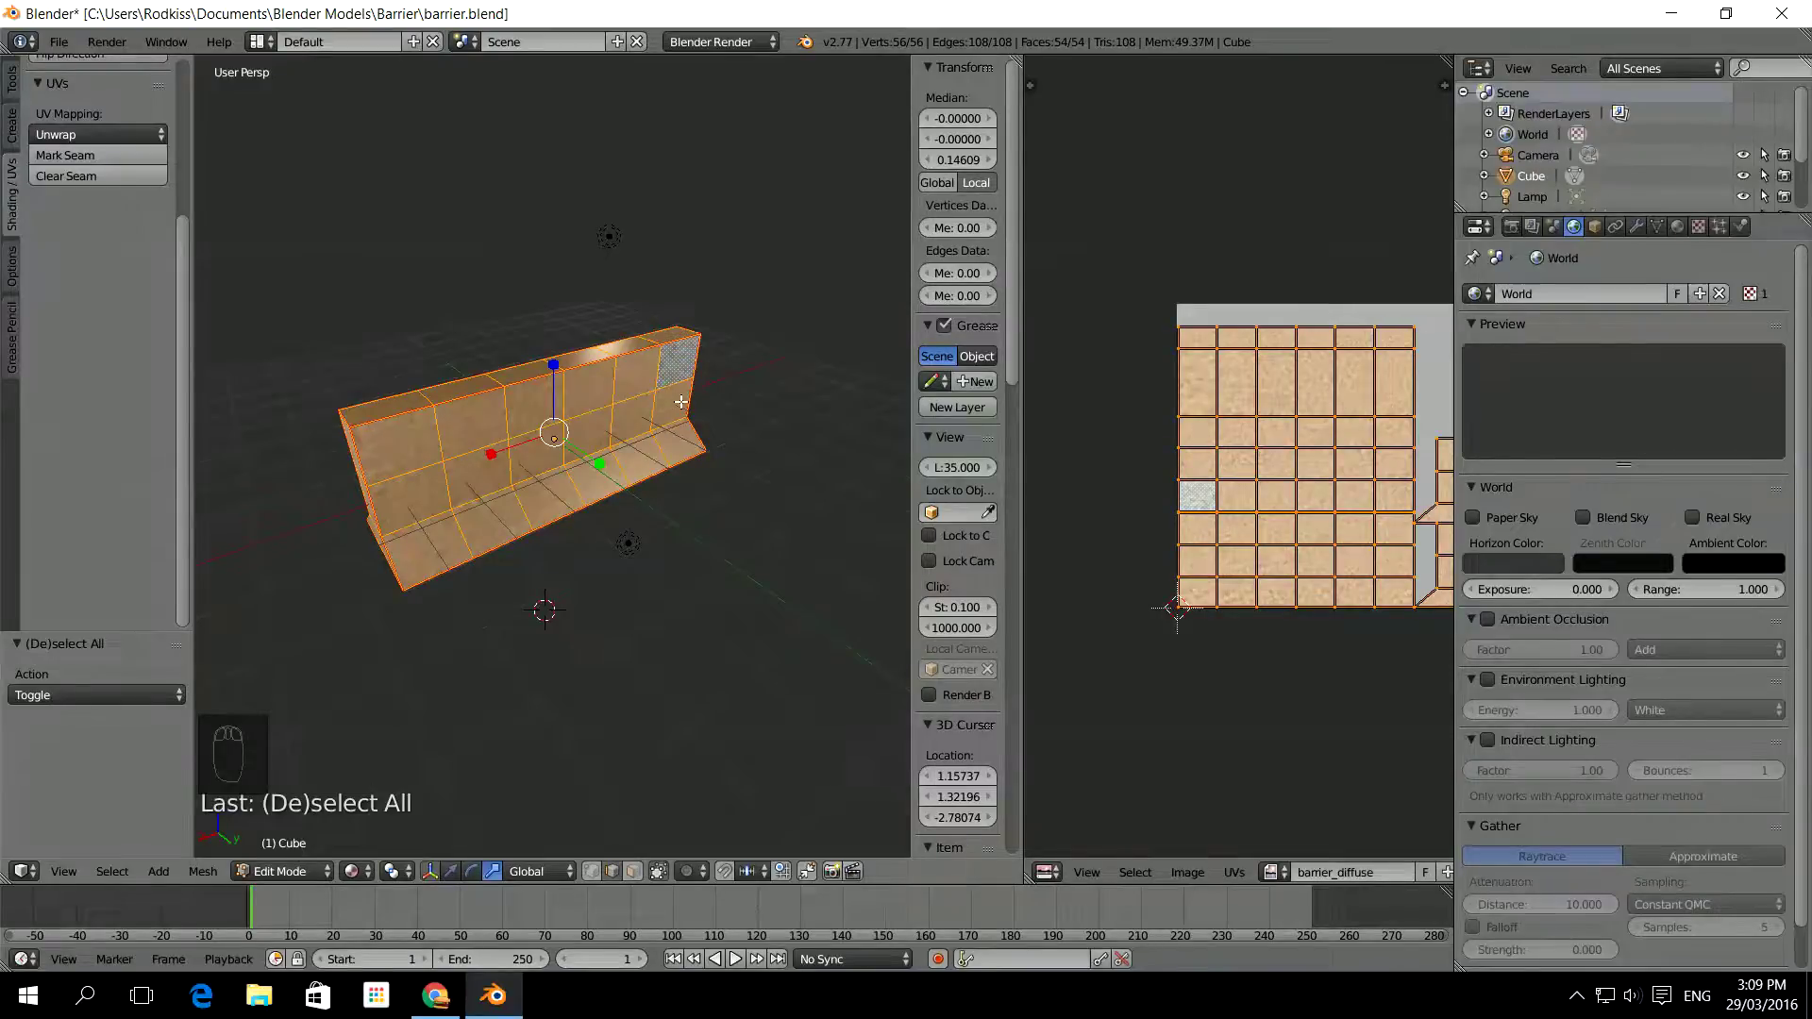
mouse_move(682, 402)
middle_down()
mouse_move(736, 430)
mouse_move(585, 424)
mouse_move(660, 425)
middle_up()
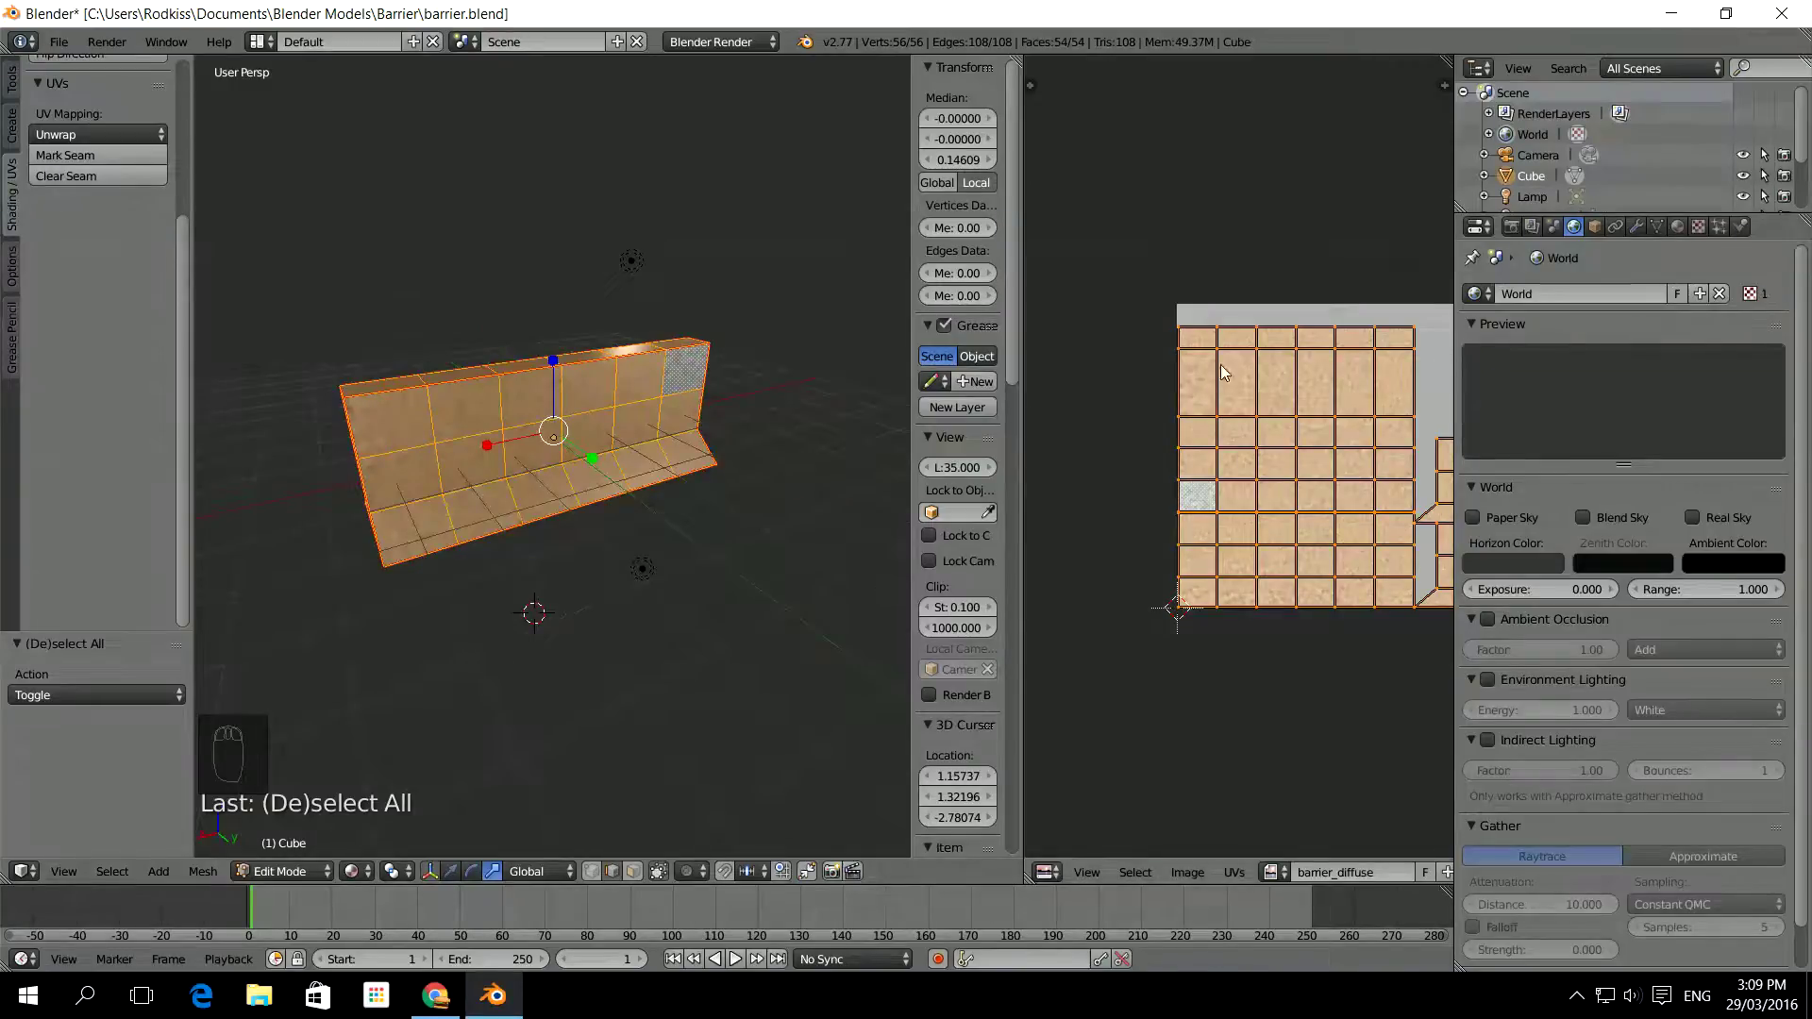
middle_drag(1320, 467, 1225, 478)
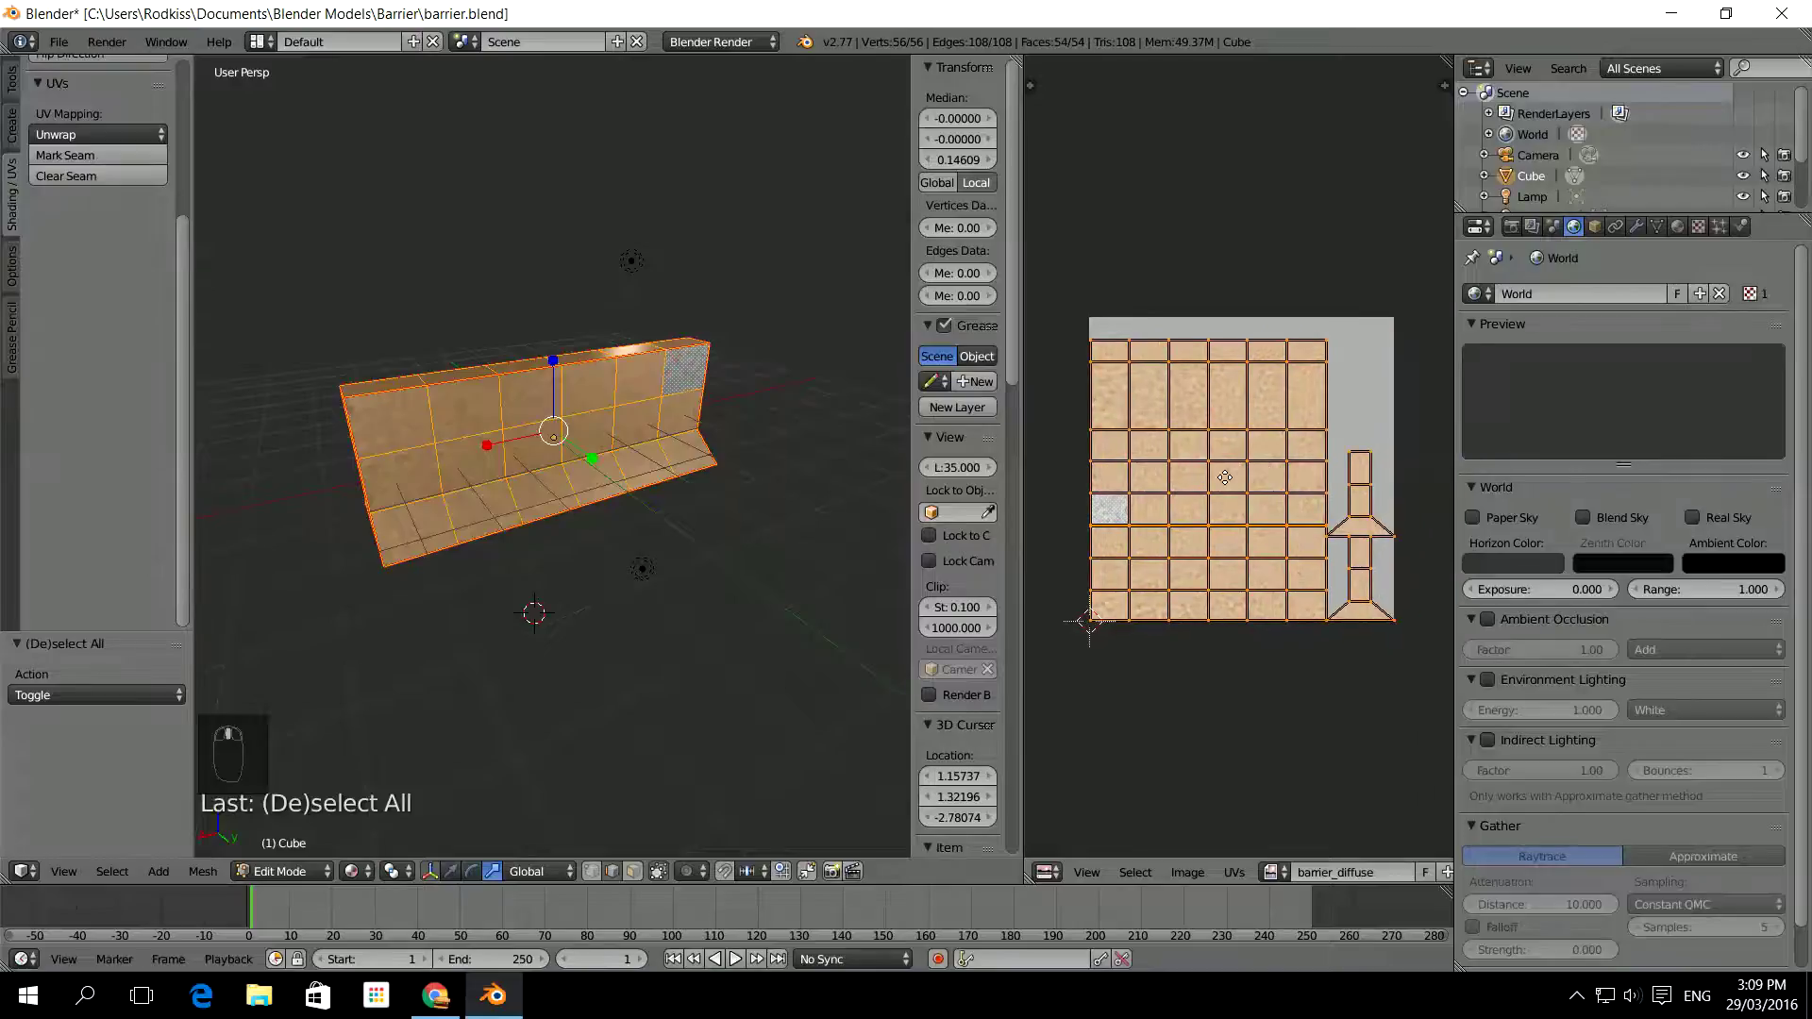
Add a Multiresolution modifier to the barrier
click(1637, 228)
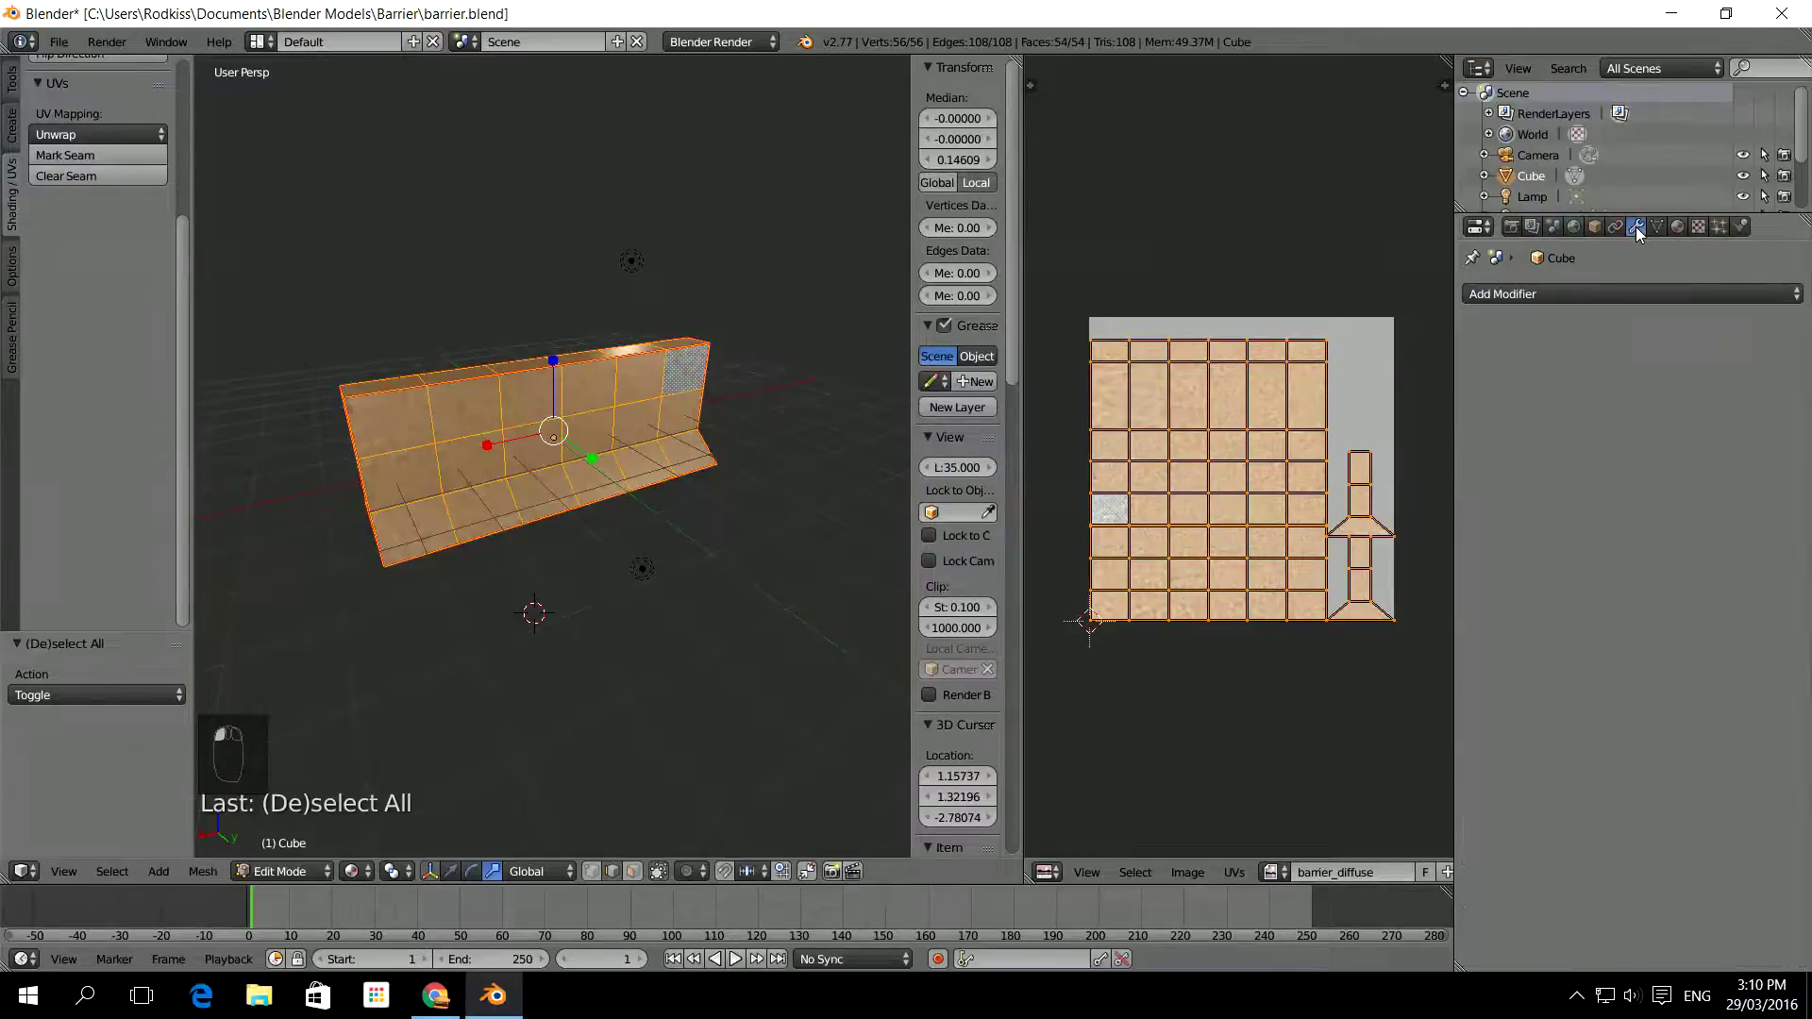
click(1558, 294)
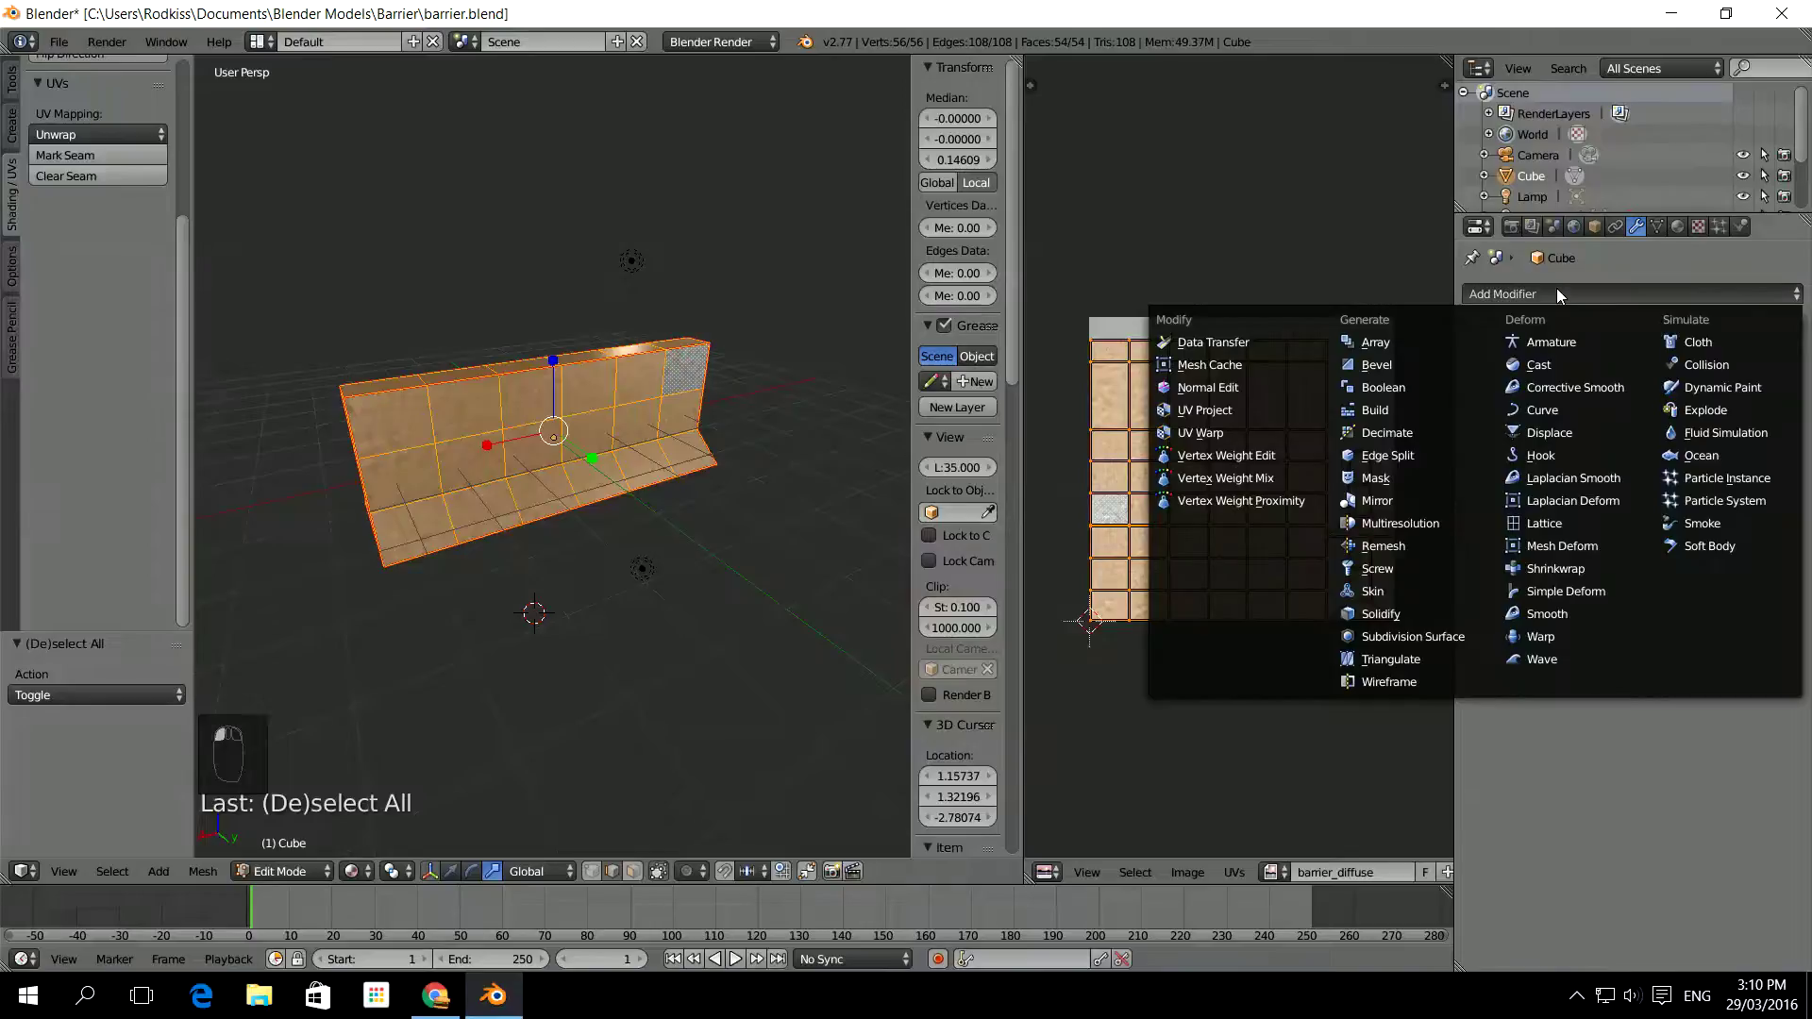
click(1392, 526)
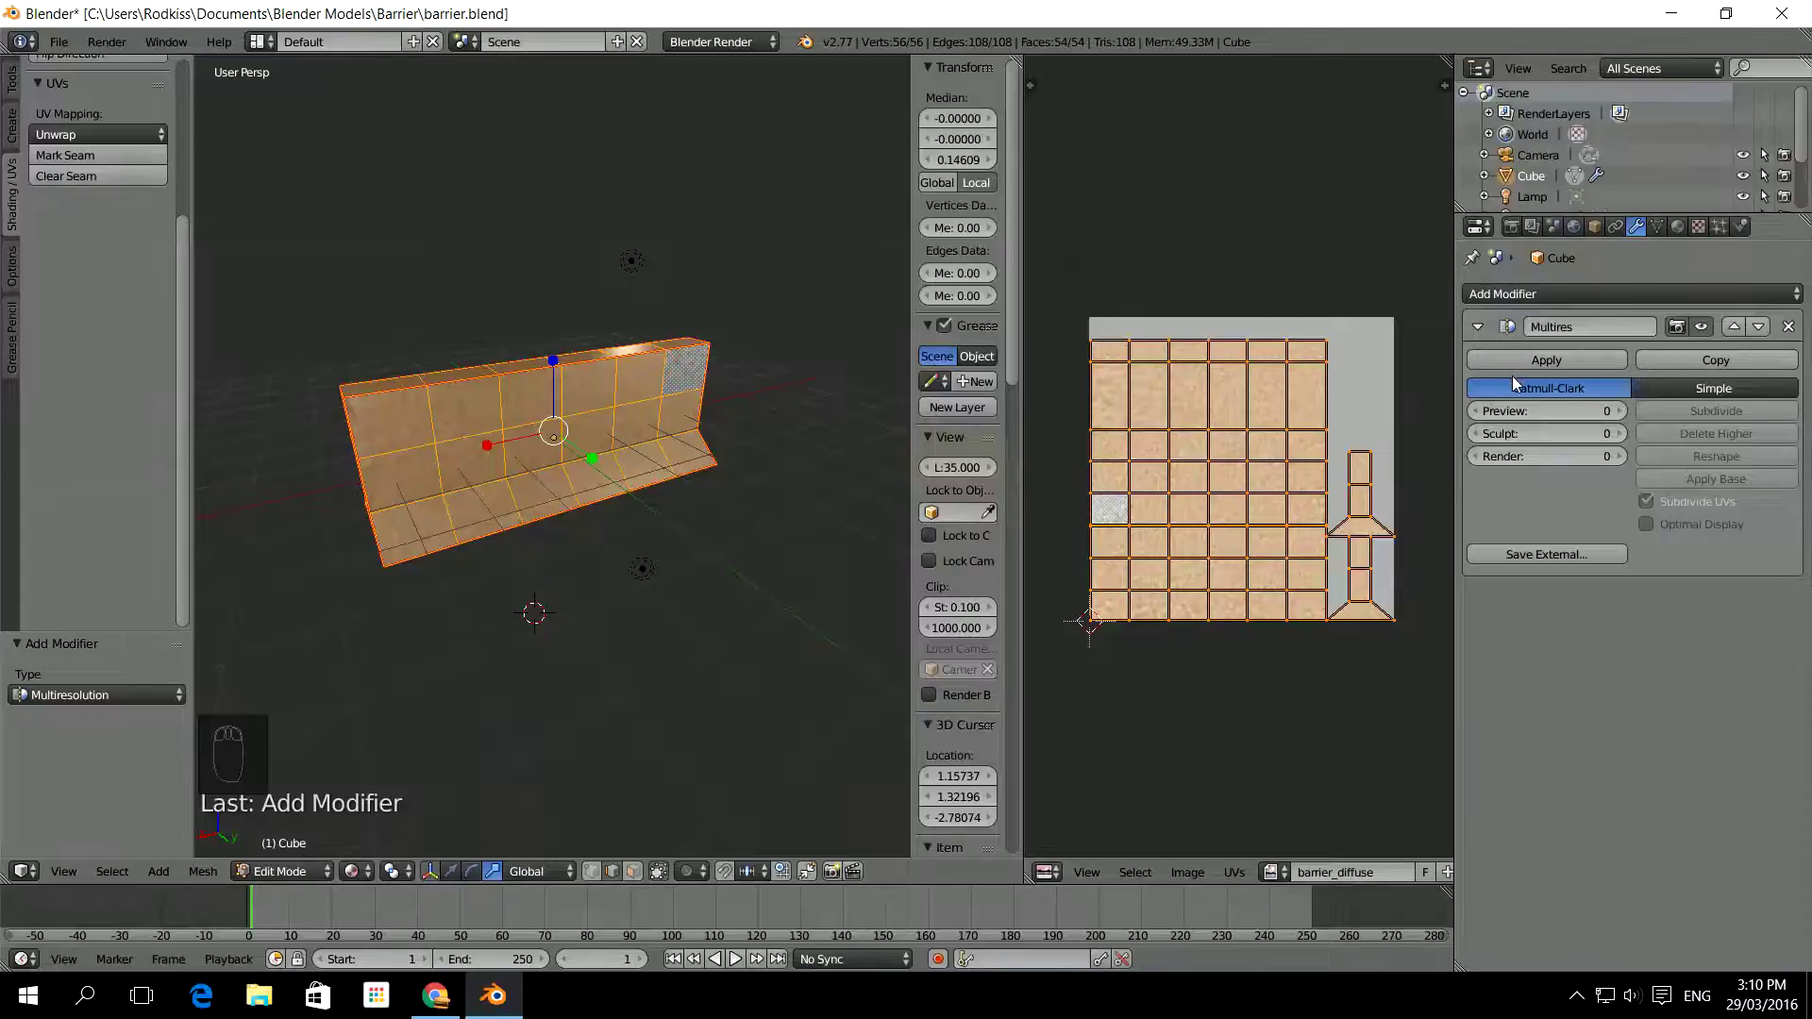
Outside Edit Mode, subdivide the Multiresolution modifier once and set its subdivision type to Simple
key(Tab)
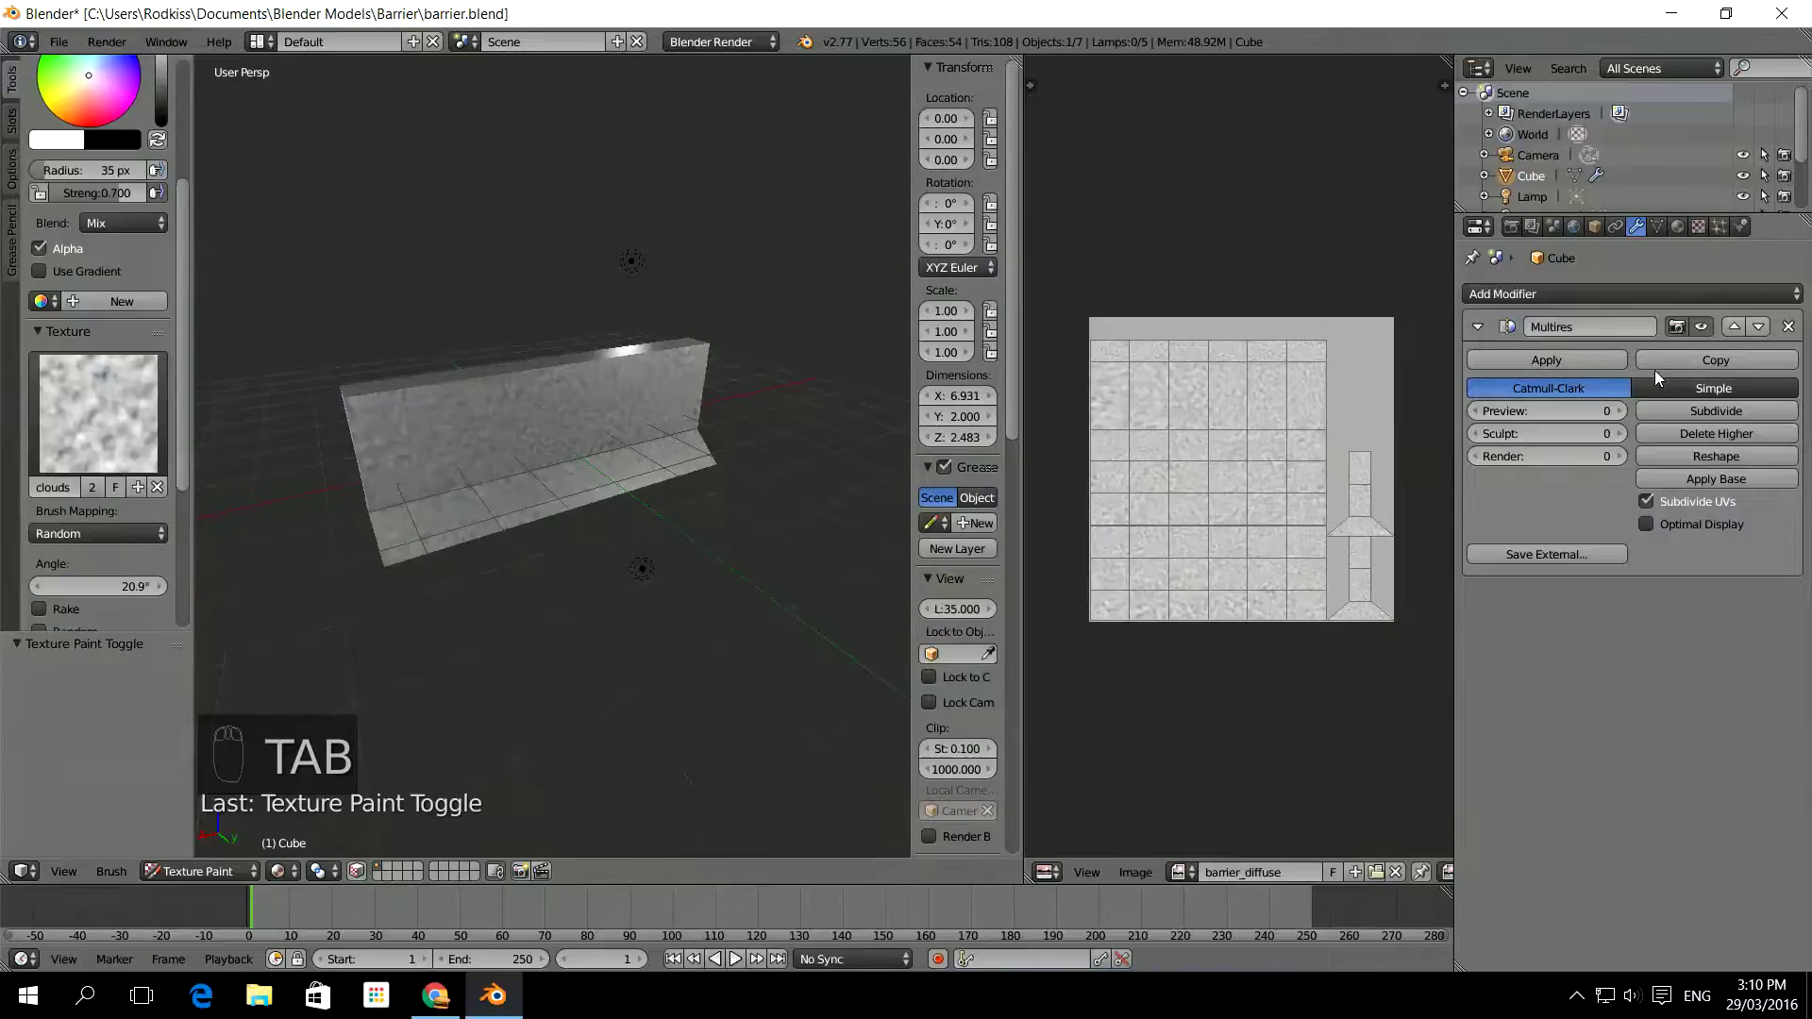
click(1682, 414)
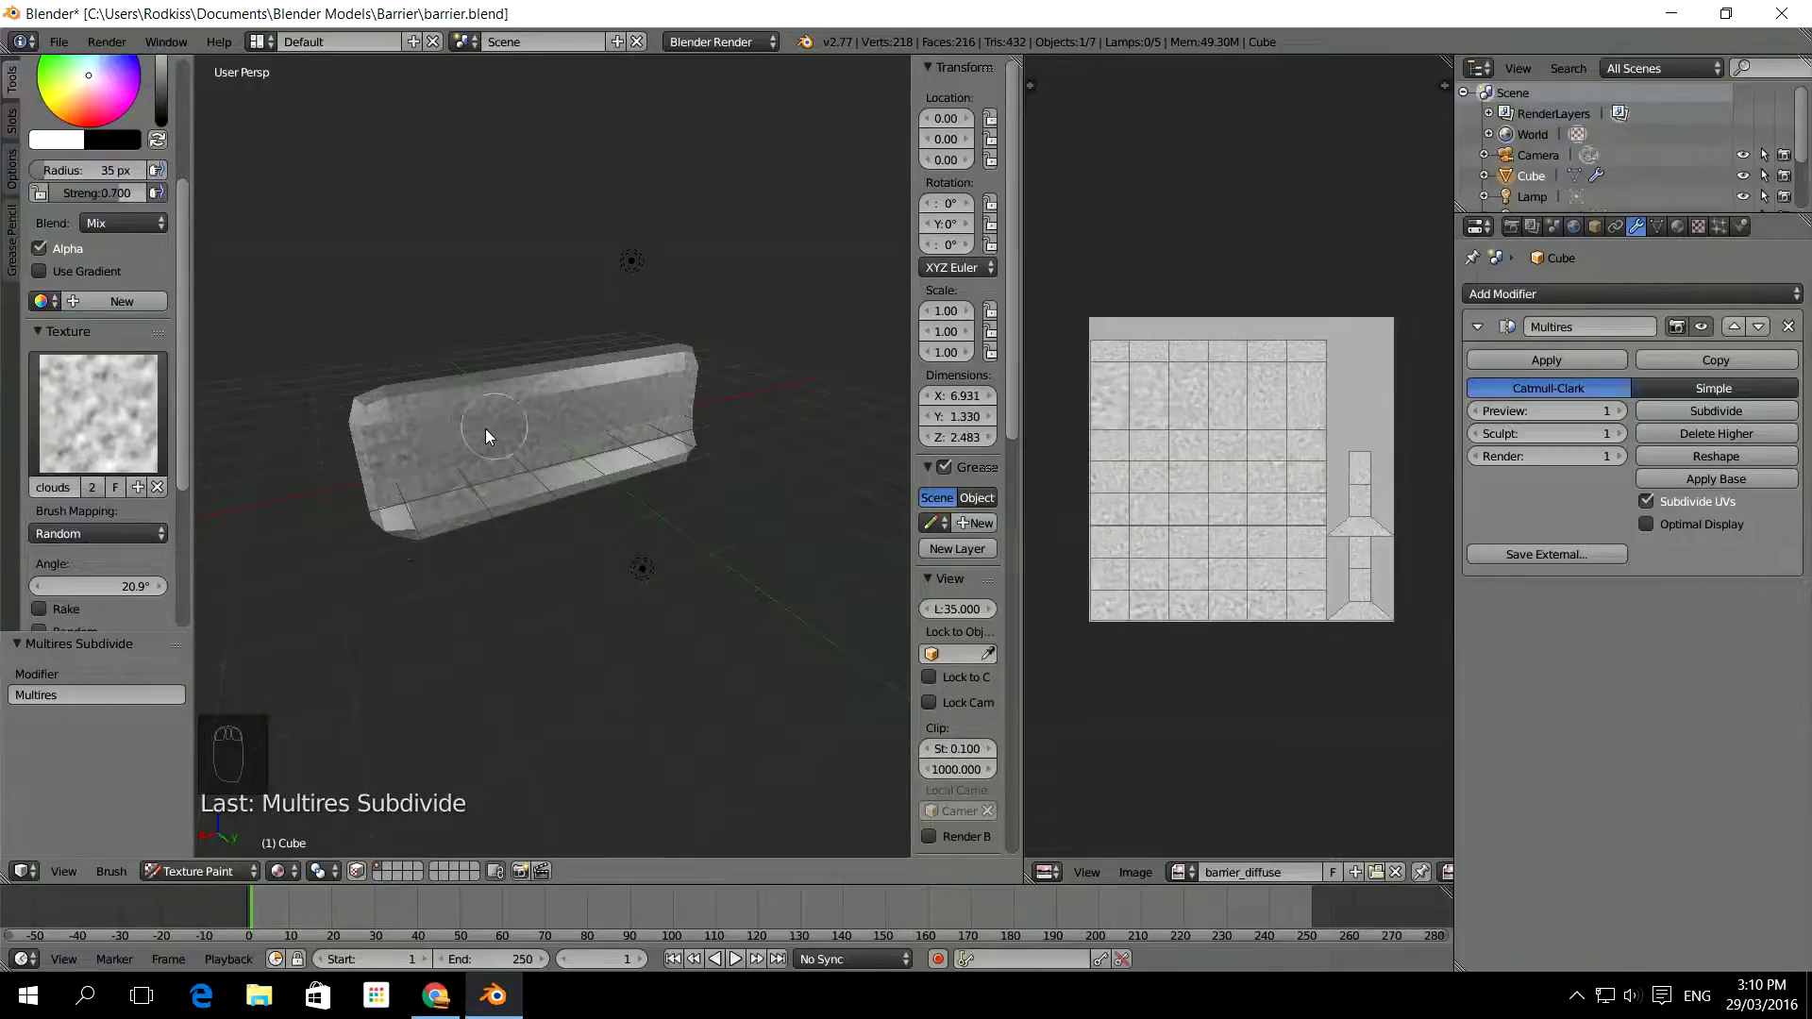
middle_drag(477, 418, 422, 519)
middle_drag(591, 461, 587, 451)
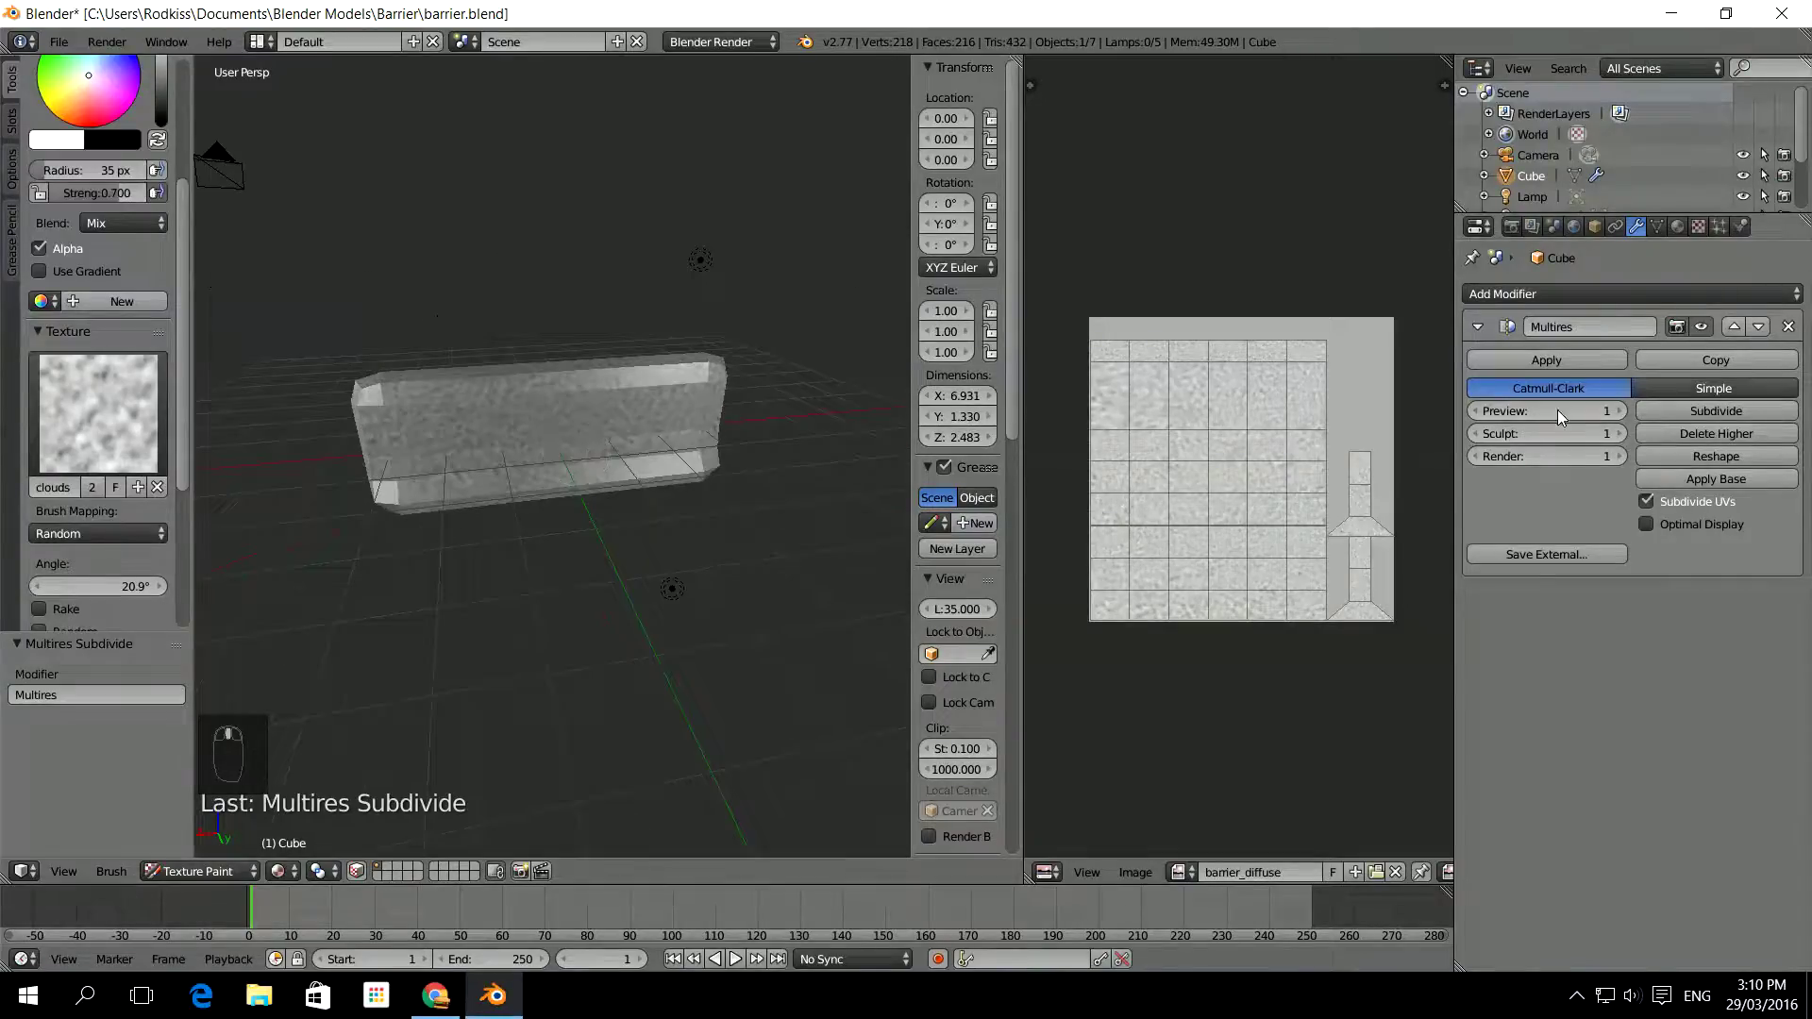
click(1706, 389)
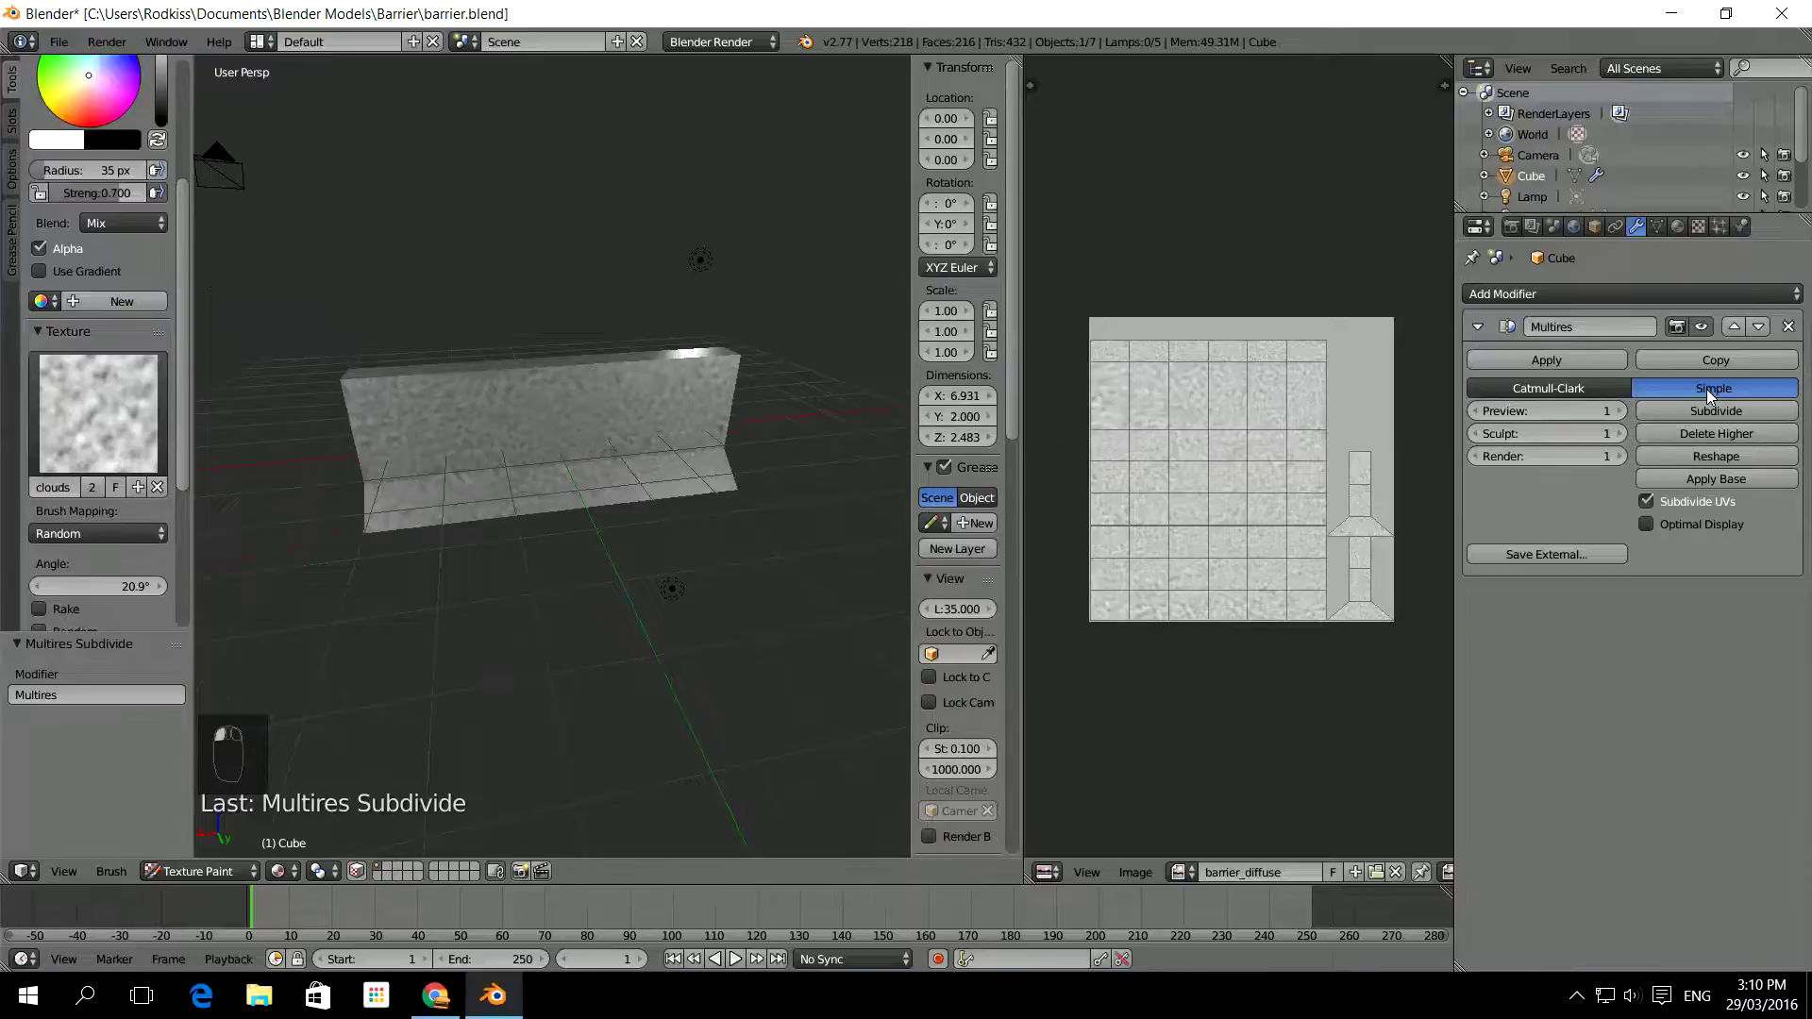
middle_drag(689, 496, 729, 474)
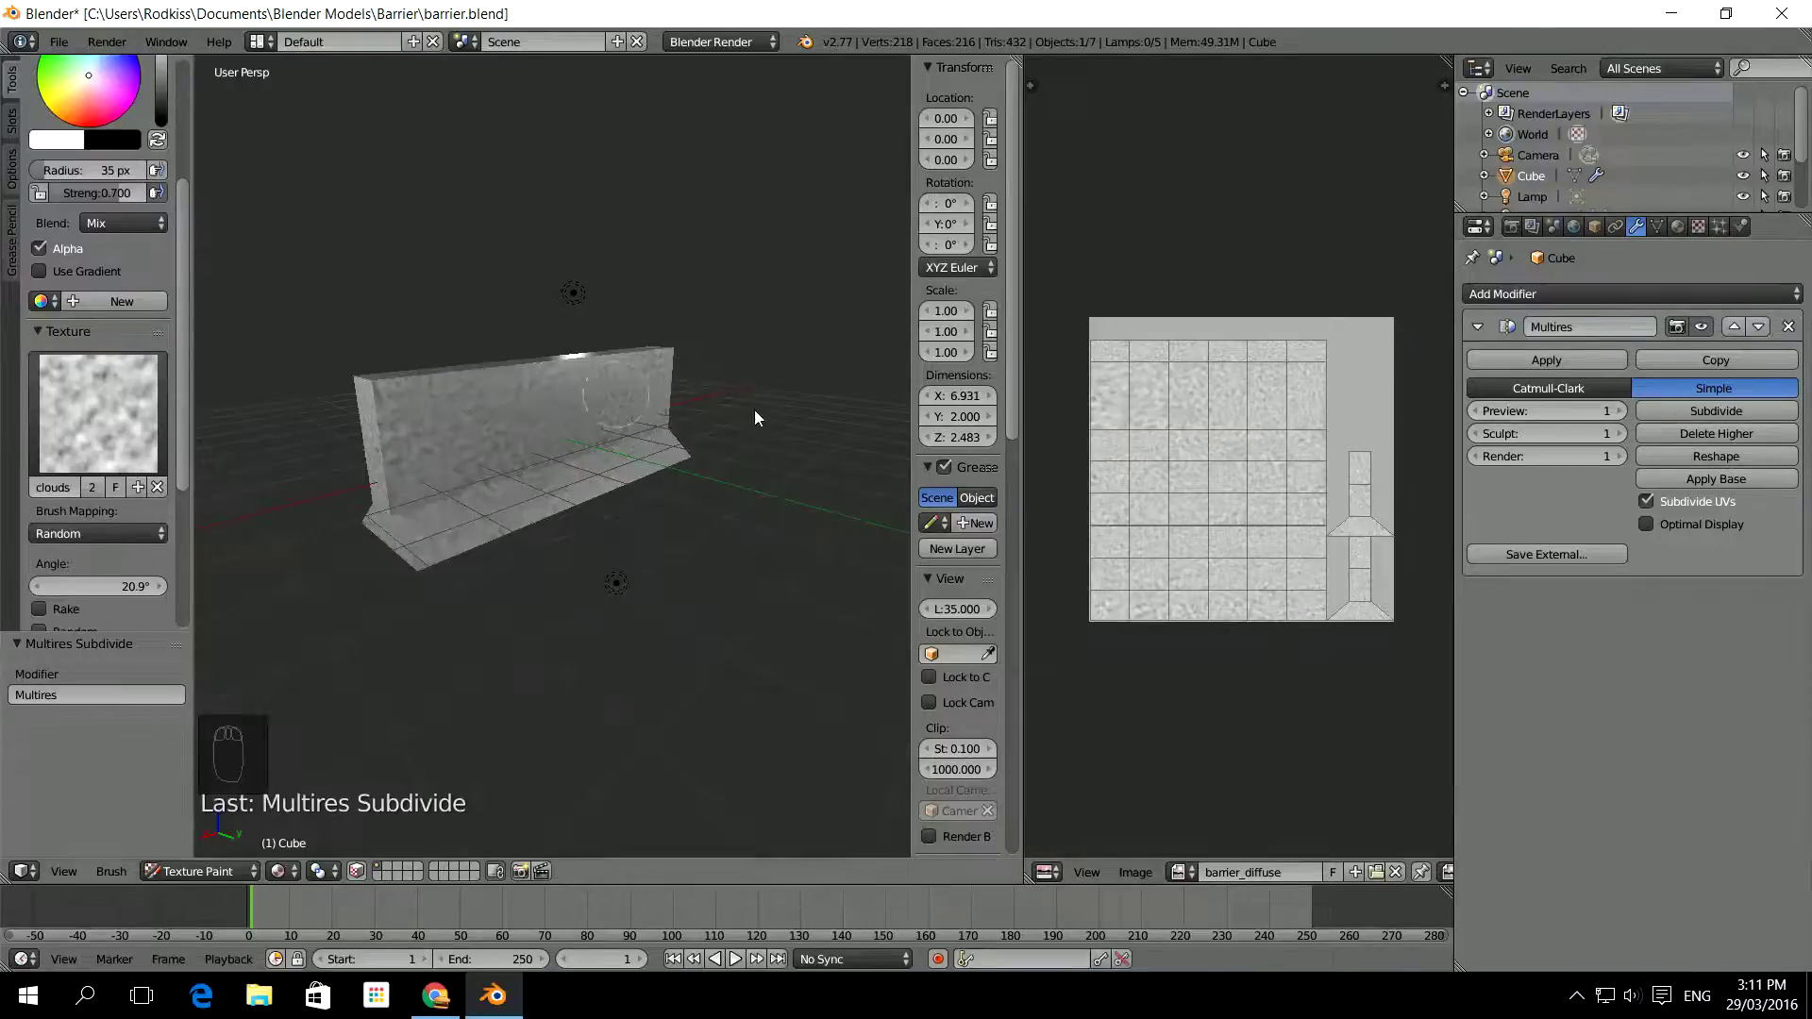
Subdivide the barrier's Multiresolution modifier repeatedly up to level 7
click(1685, 409)
click(1686, 410)
click(1686, 410)
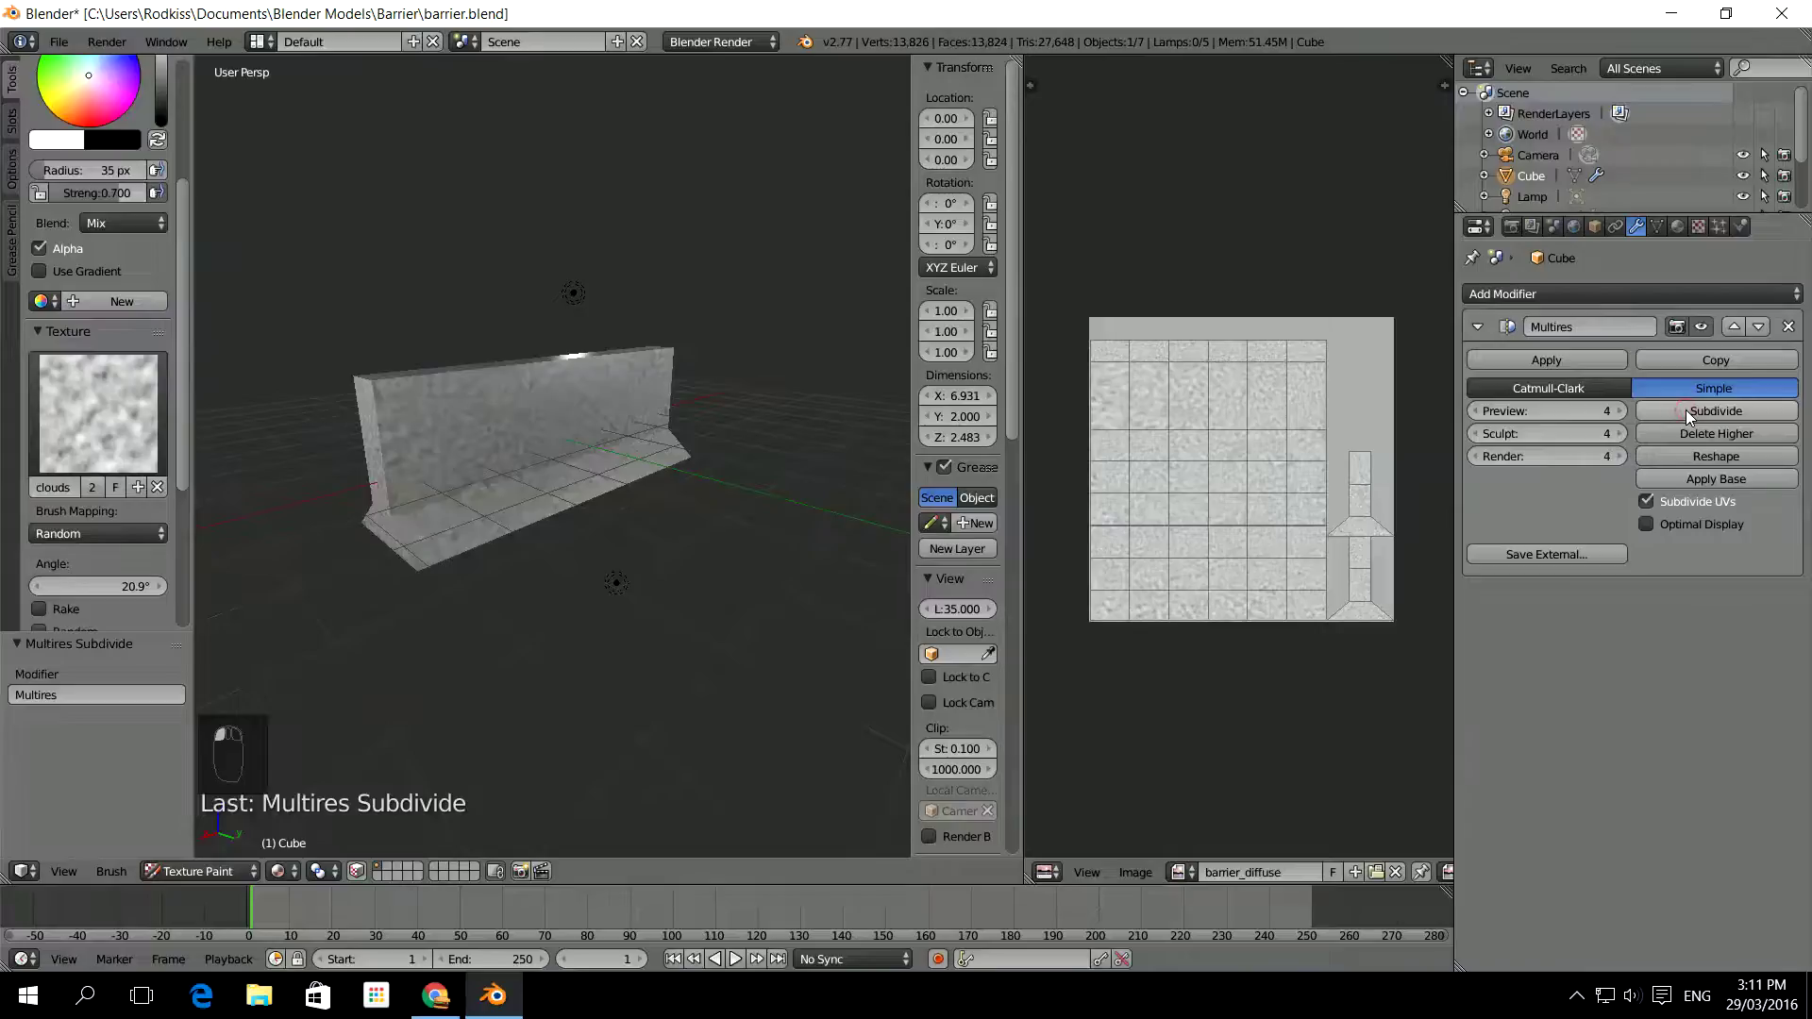
click(1686, 409)
click(1689, 418)
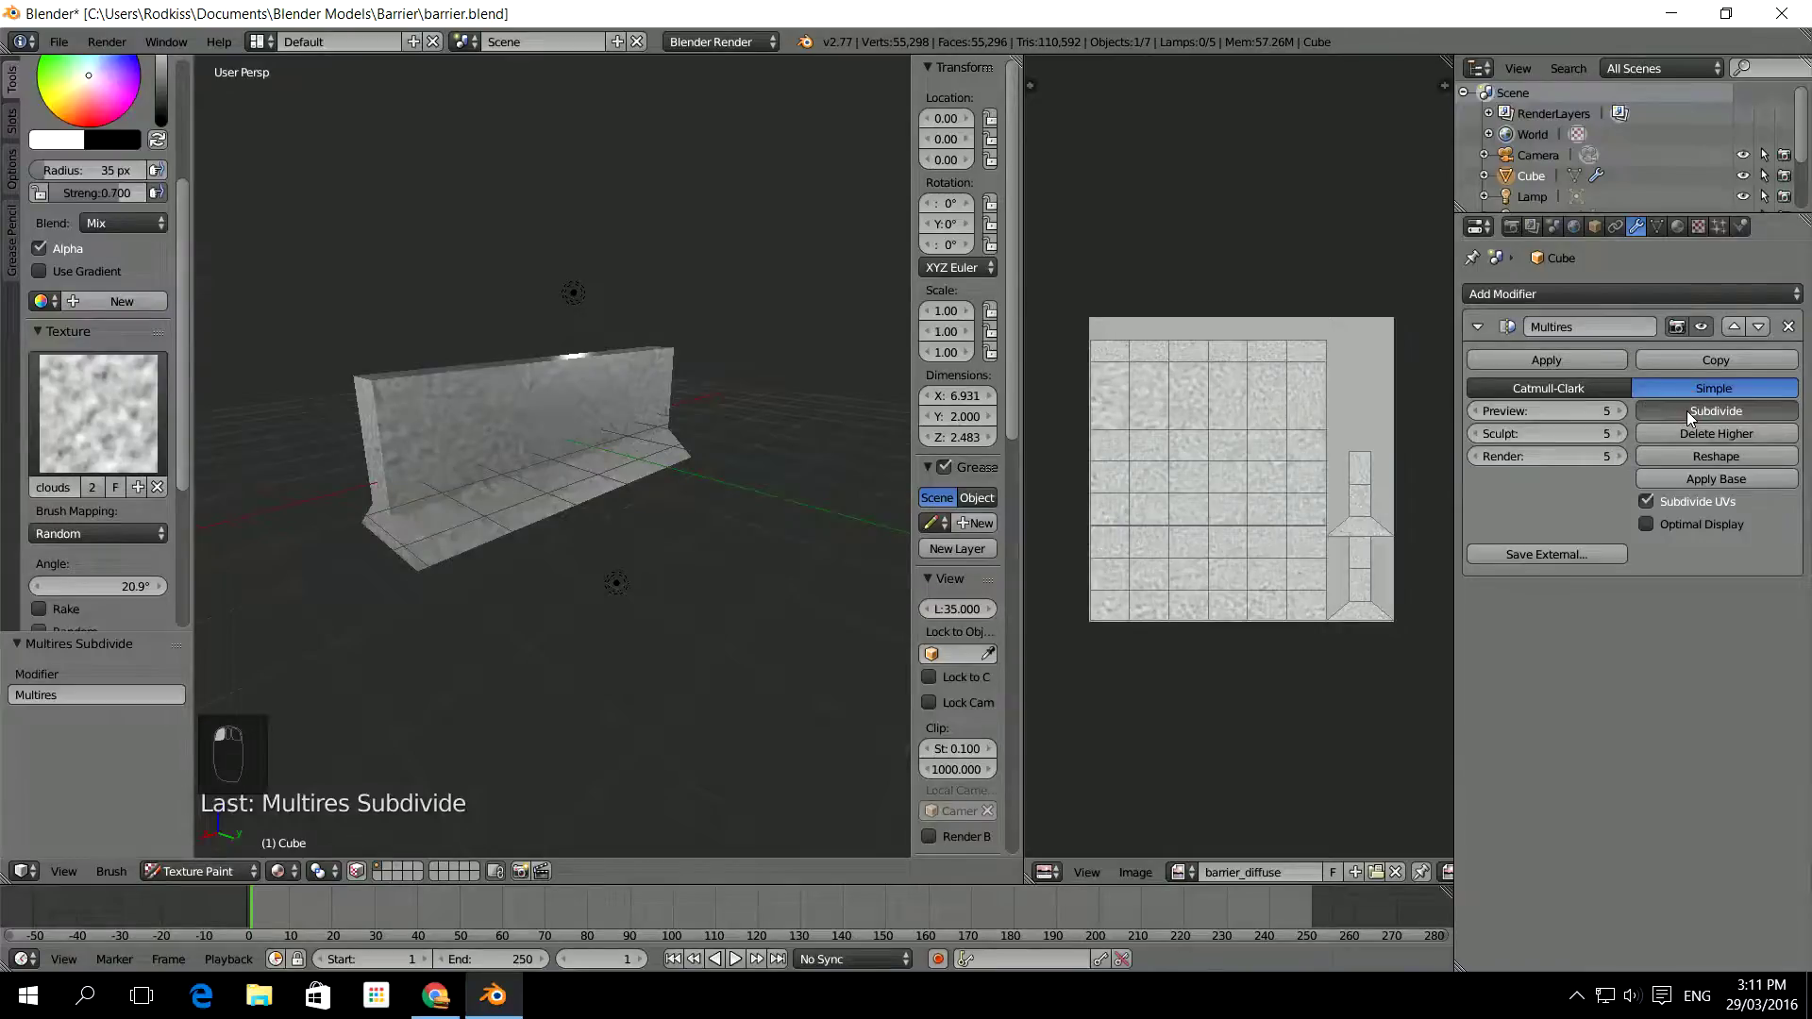
click(1692, 412)
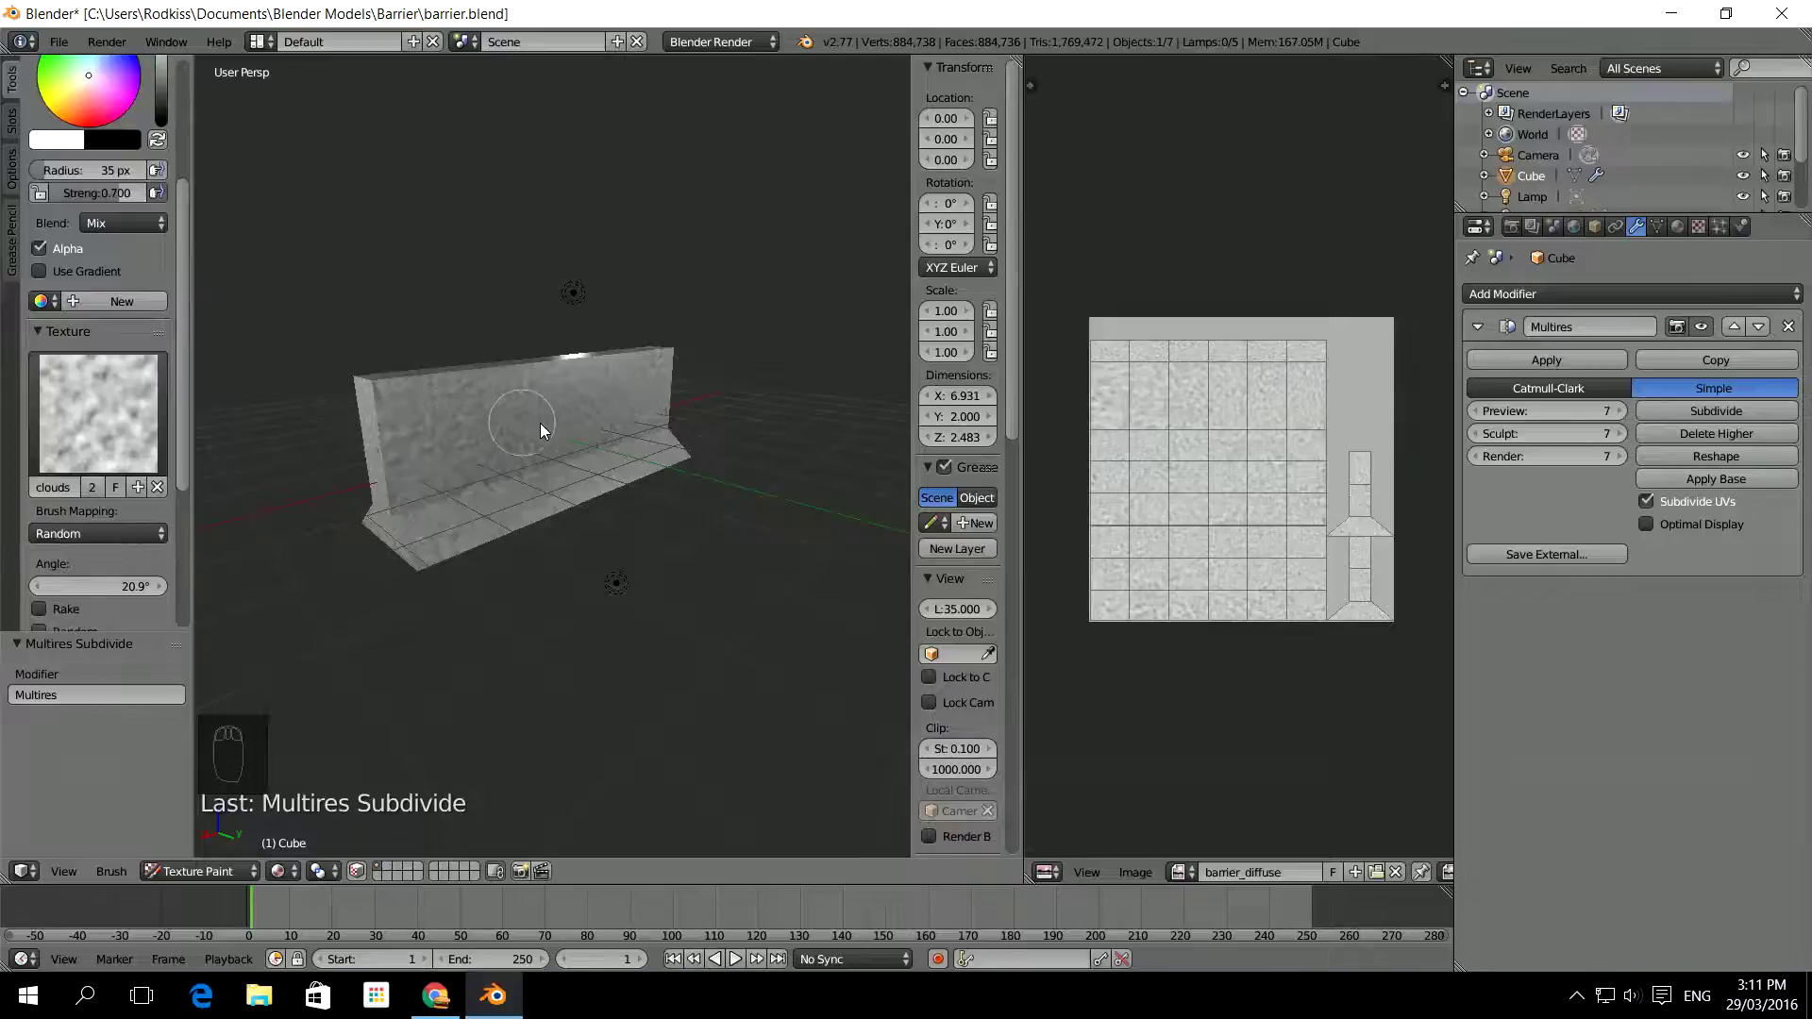
middle_drag(489, 421, 751, 451)
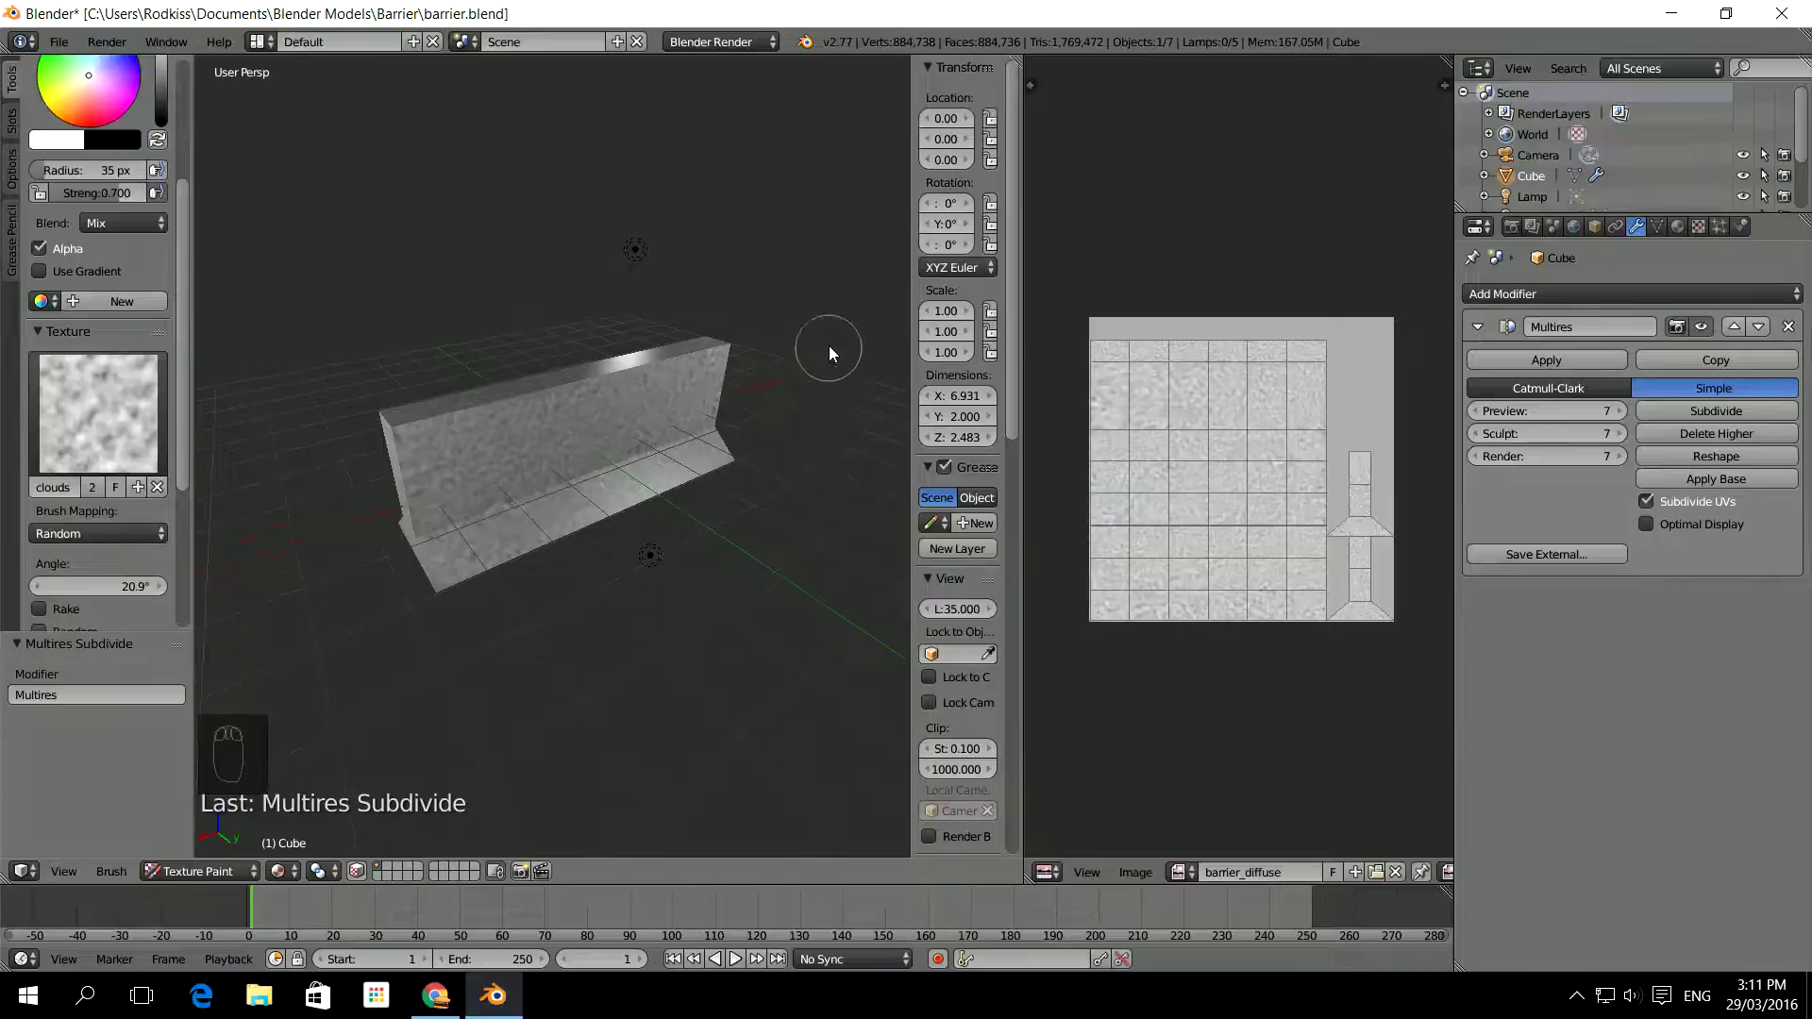
Merge the UV editor area into the 3D view and switch the barrier to Sculpt Mode, showing the brush settings
drag(1016, 60, 1081, 73)
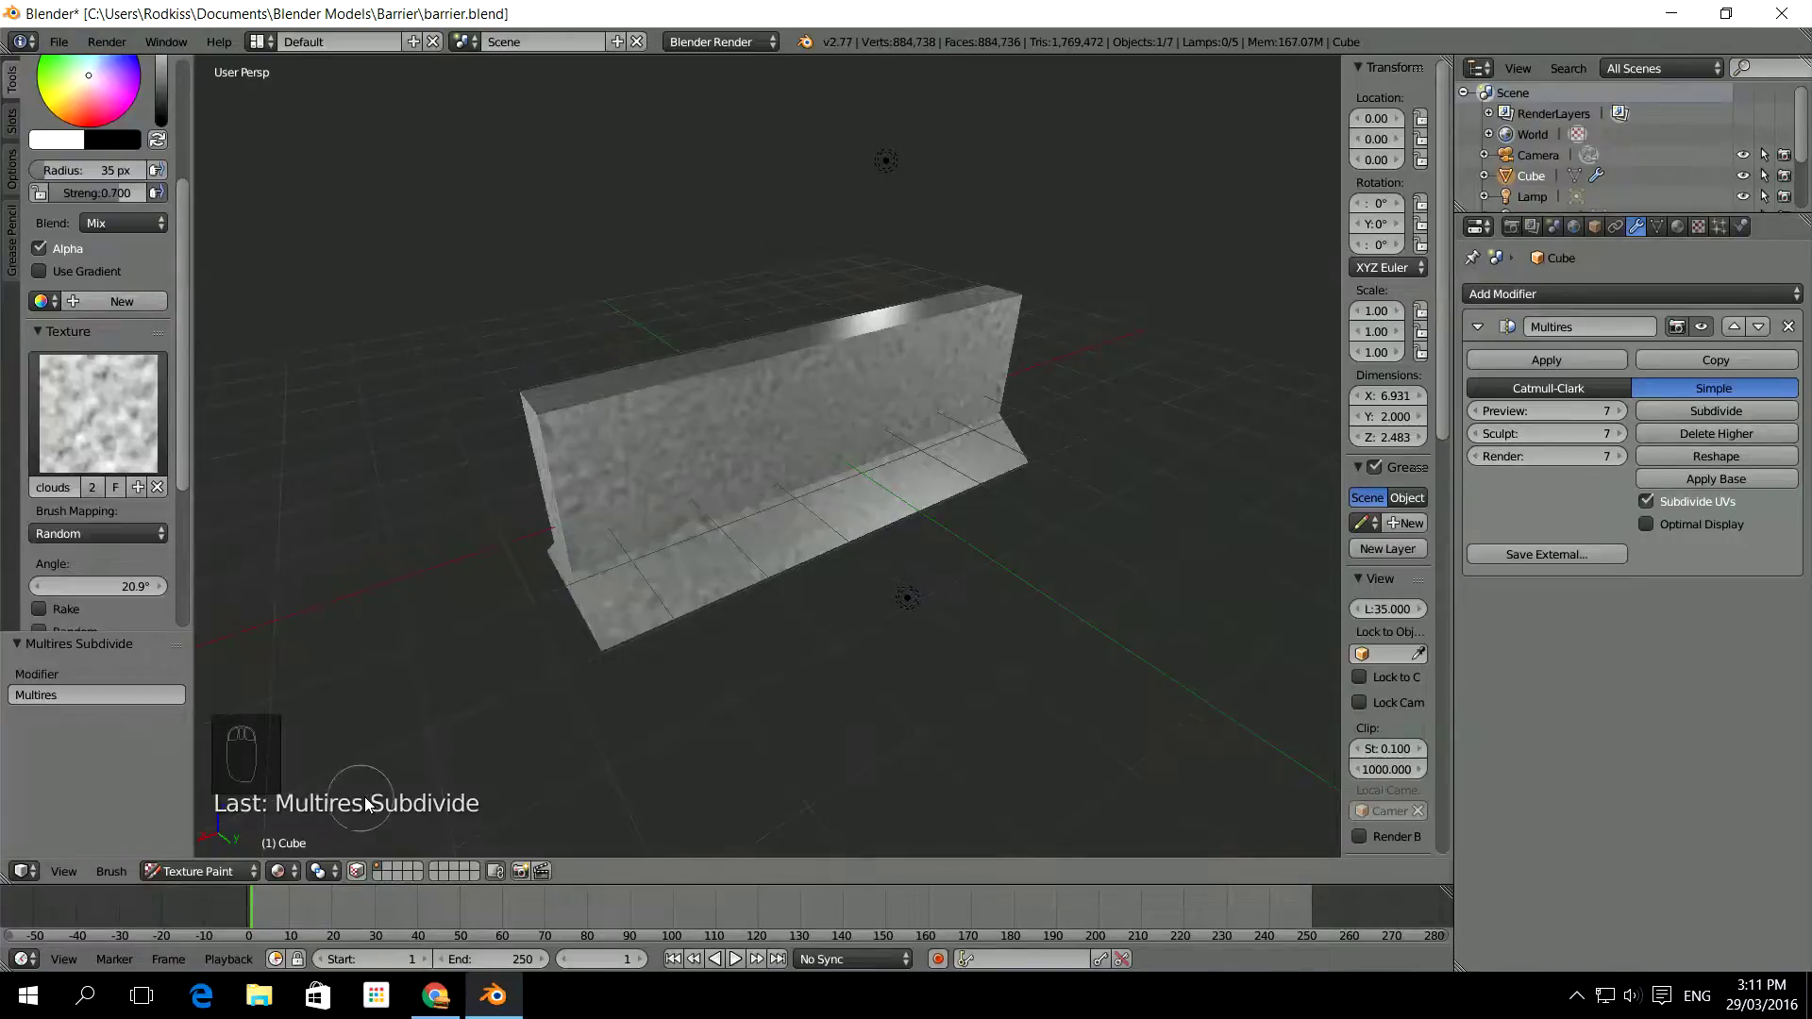
click(236, 872)
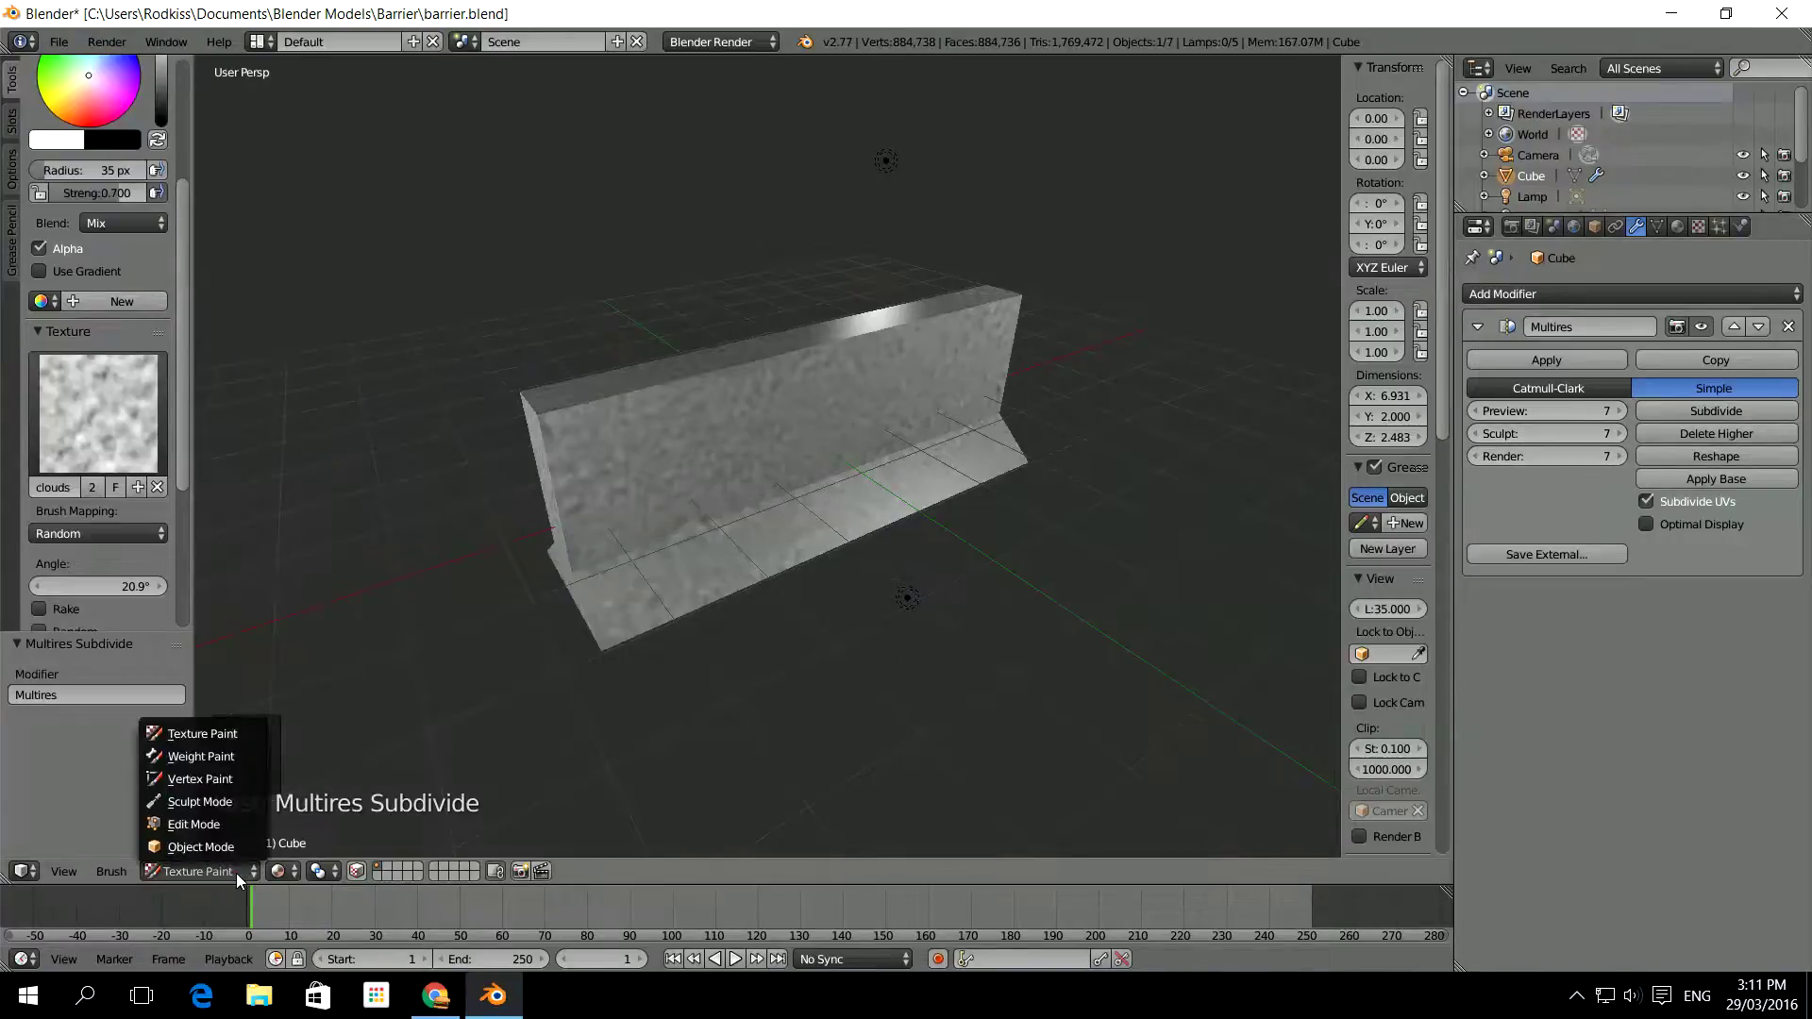
click(230, 799)
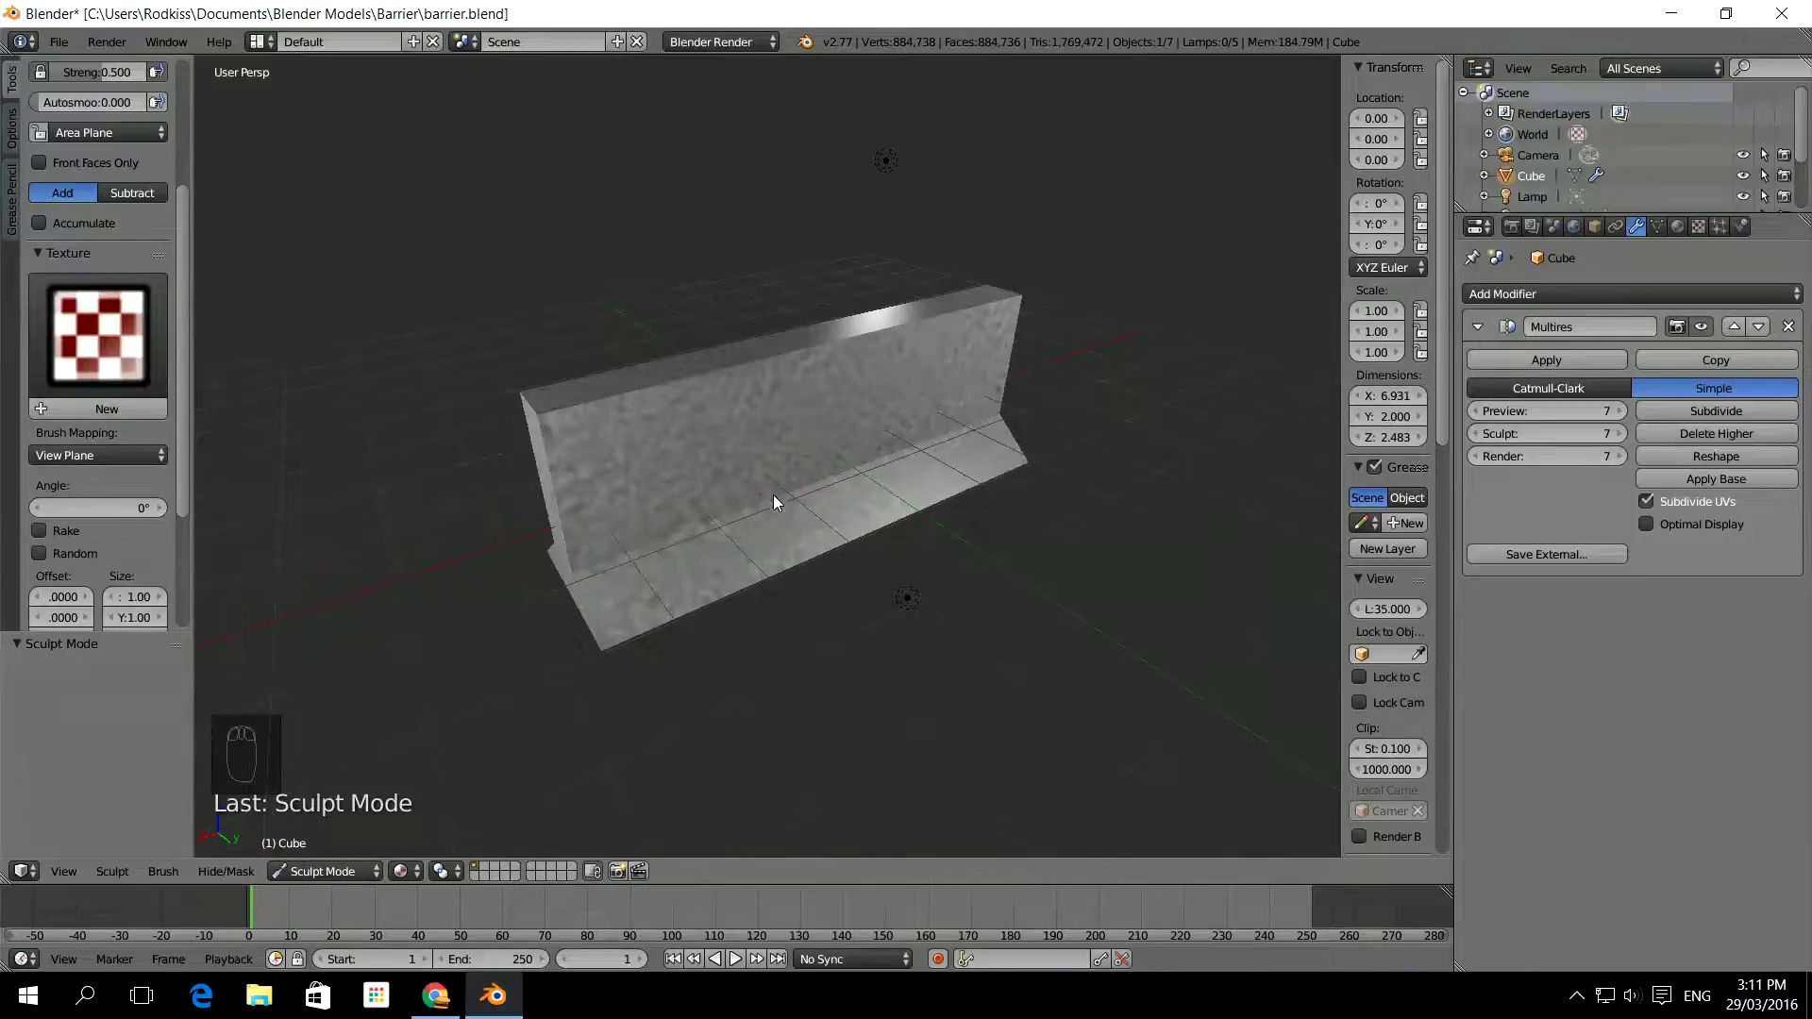
scroll(181, 286, up, 5)
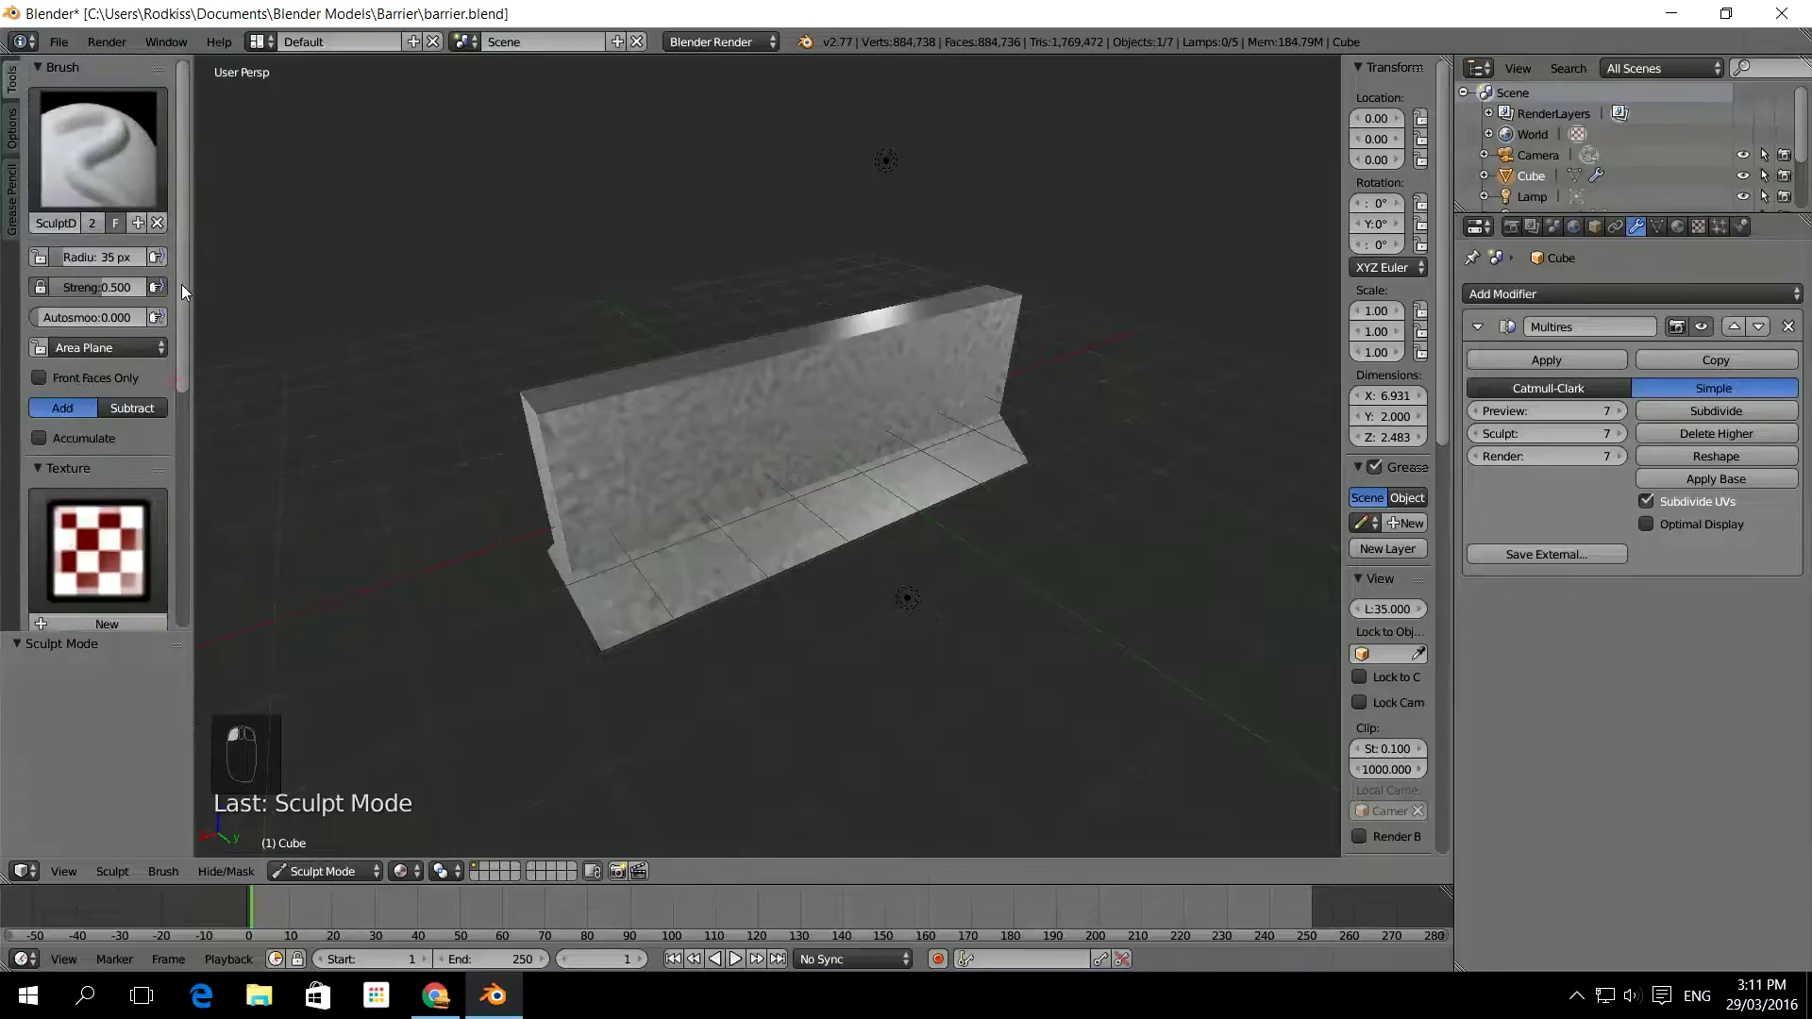
Choose the SculptDraw brush and sculpt raised bumps on the barrier's upper face and top edge
click(88, 157)
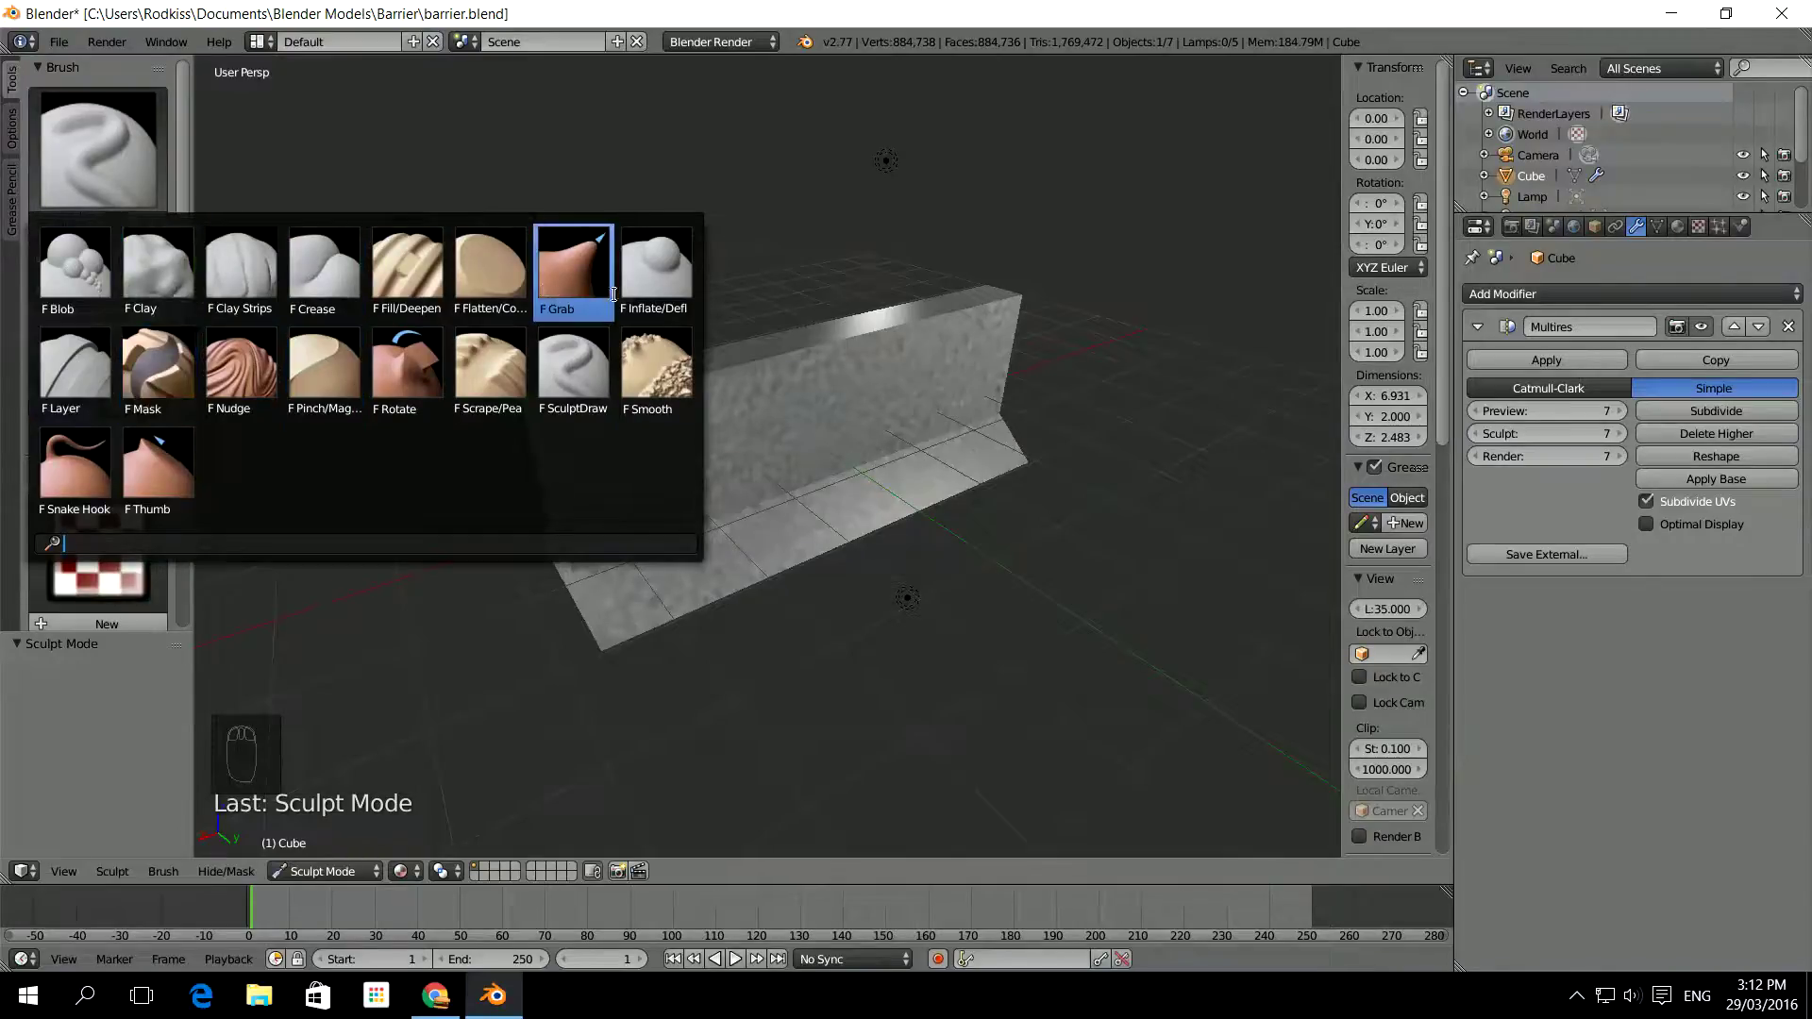
click(578, 367)
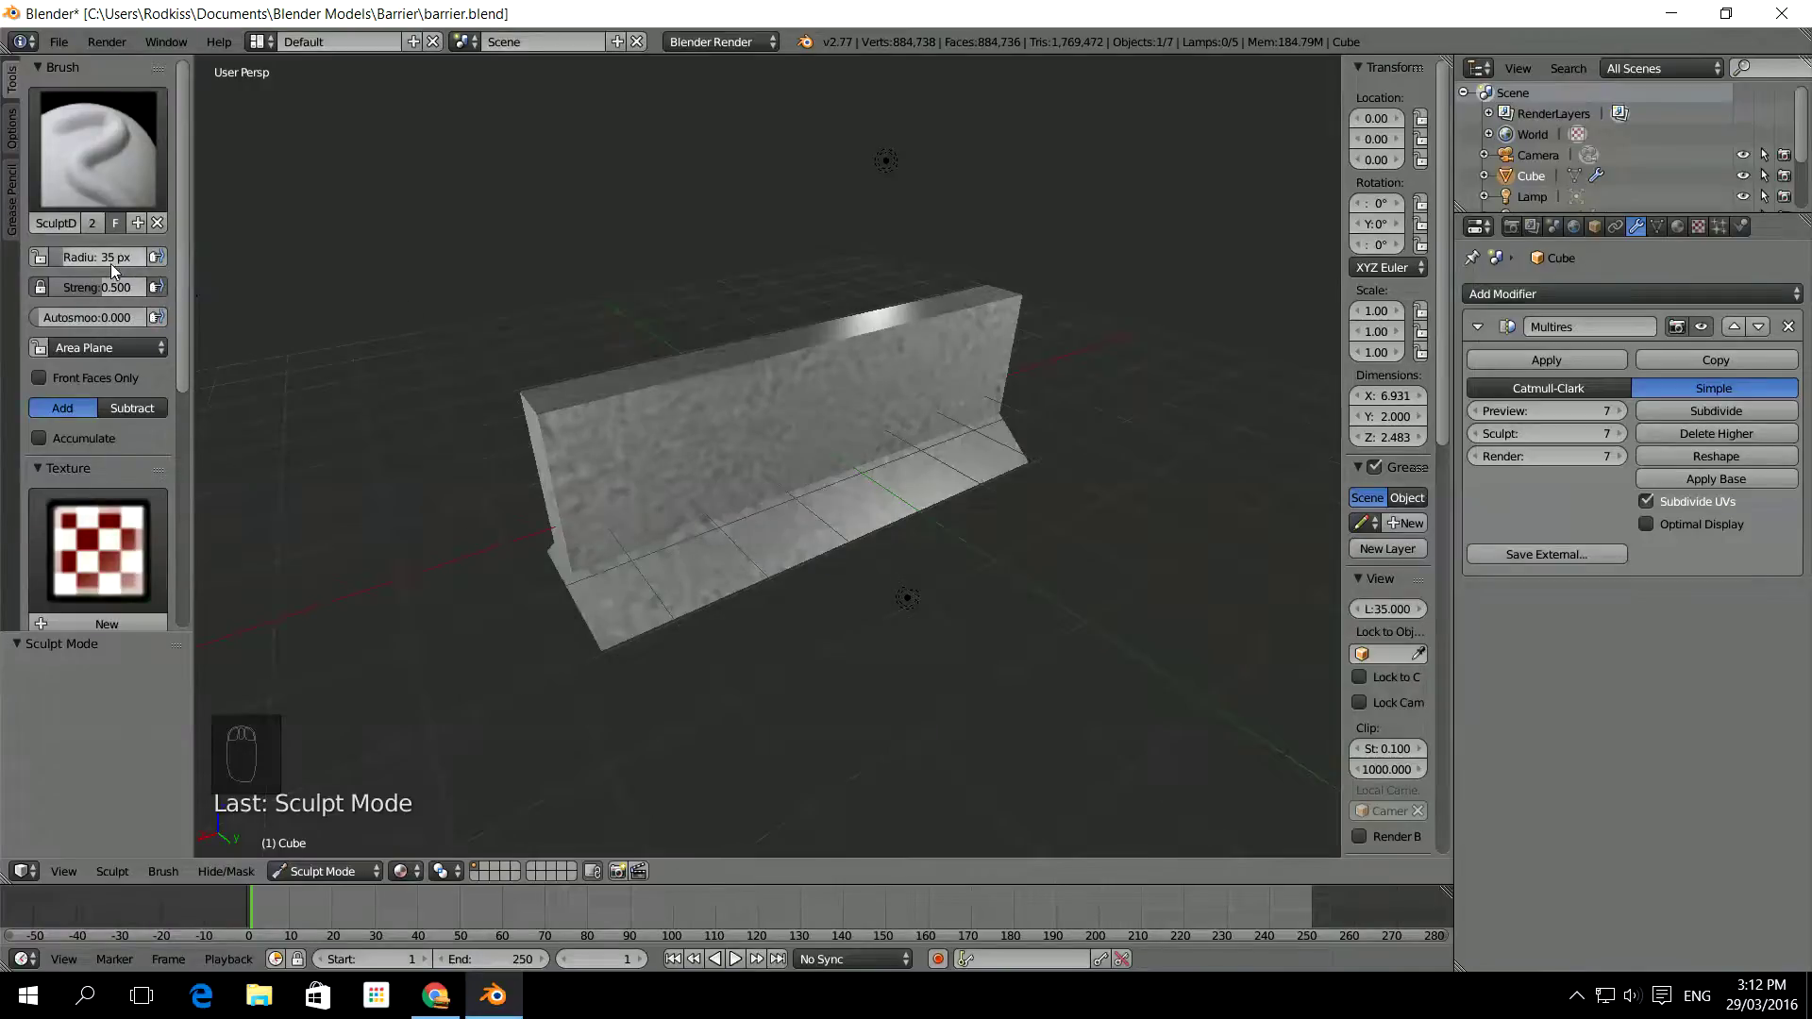
mouse_move(183, 308)
mouse_down()
mouse_move(183, 470)
mouse_move(183, 347)
mouse_up()
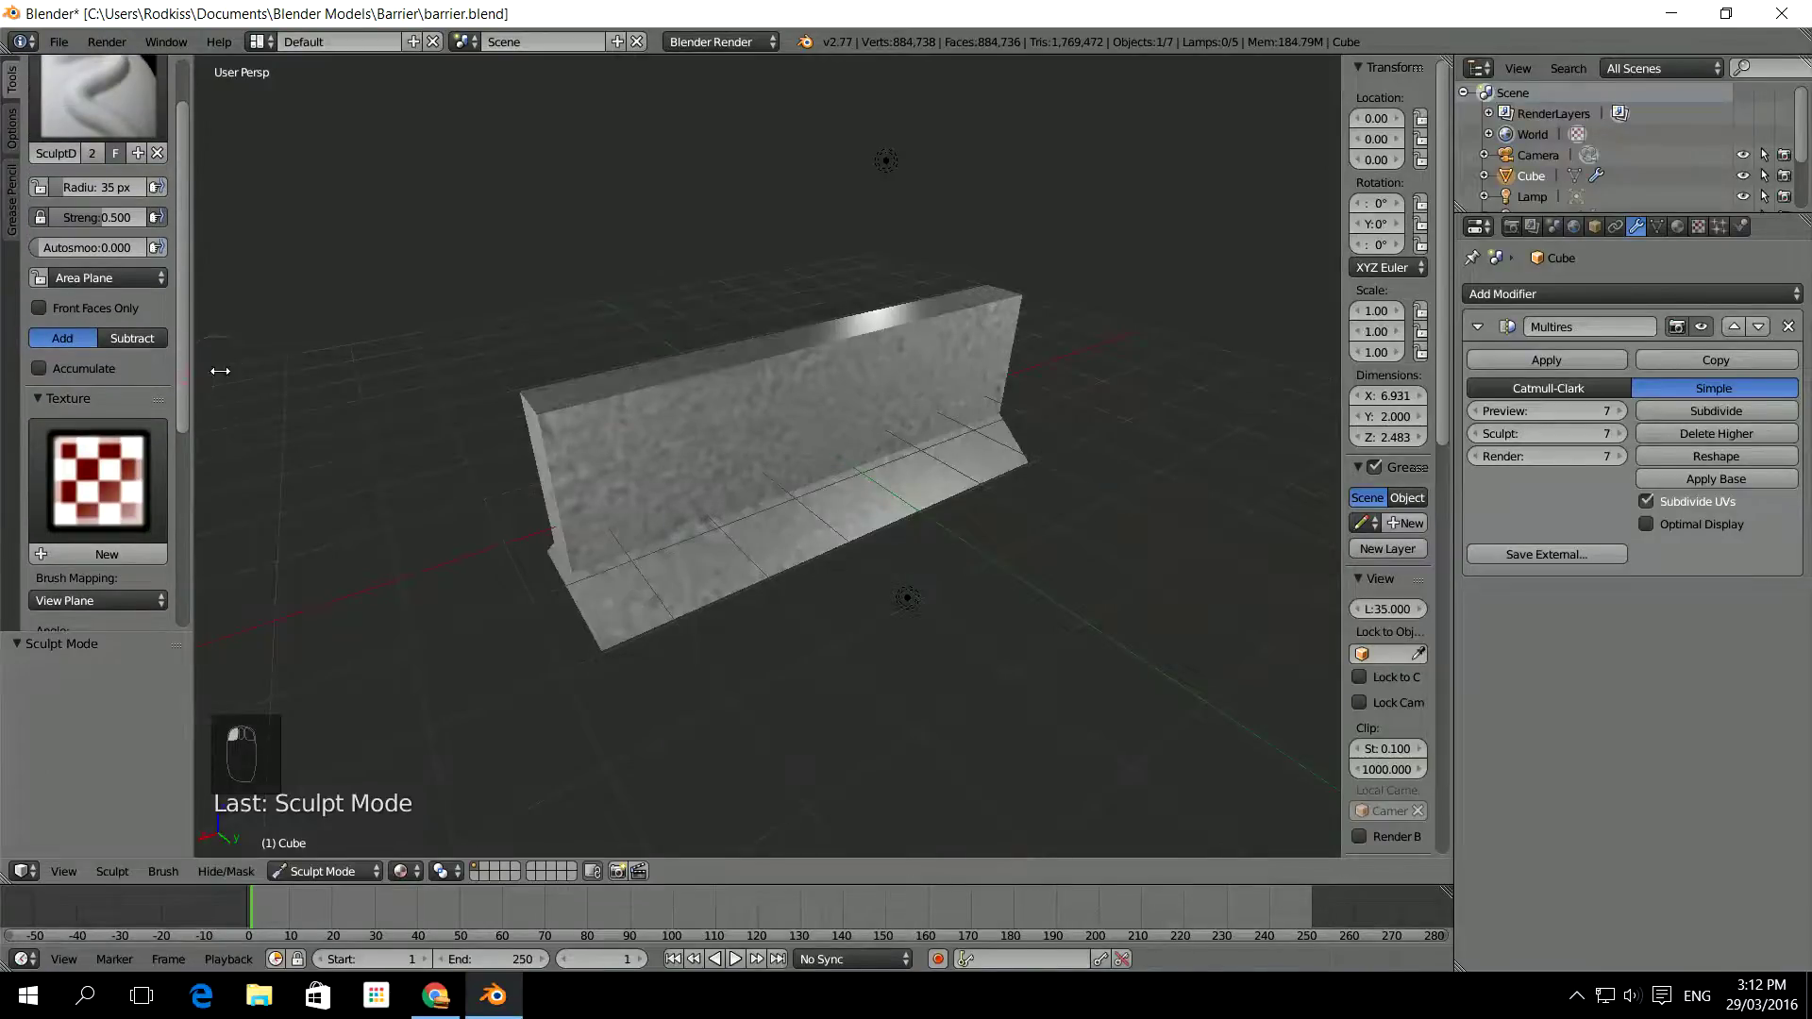
scroll(714, 416, up, 1)
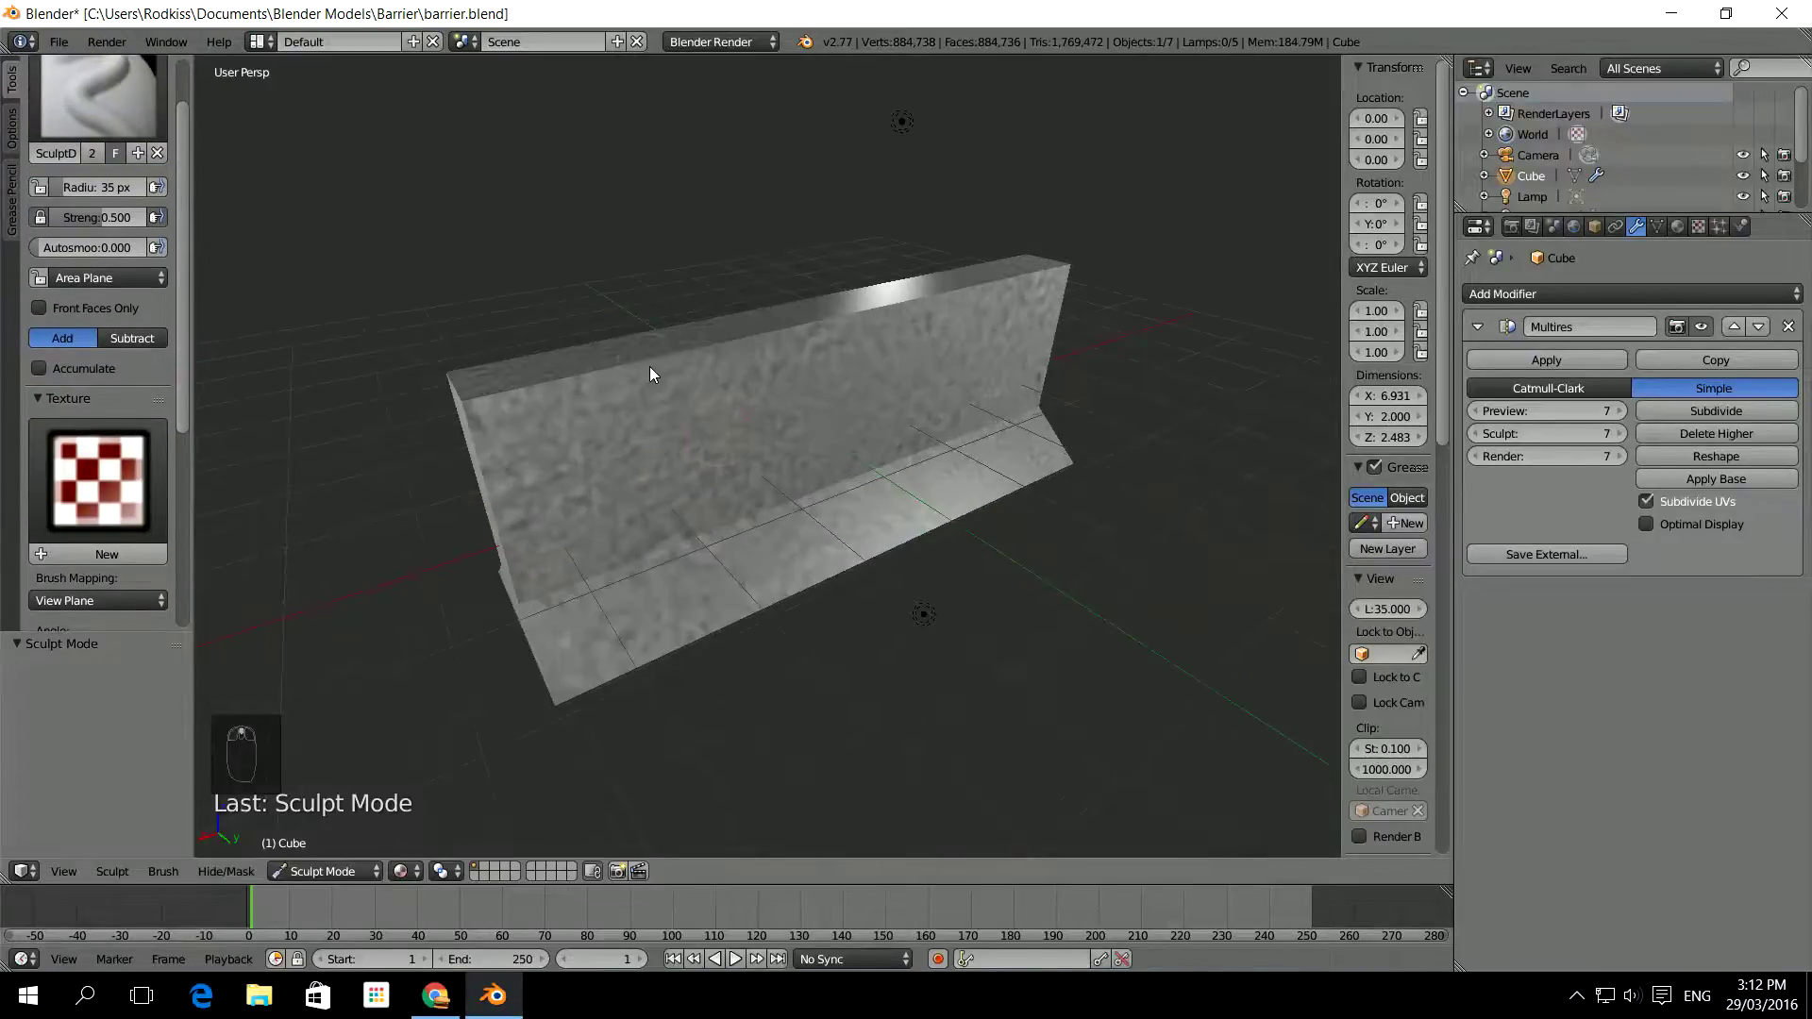
mouse_move(646, 366)
mouse_down()
mouse_move(670, 365)
mouse_move(615, 389)
mouse_move(603, 420)
mouse_up()
click(656, 449)
middle_drag(787, 417, 834, 410)
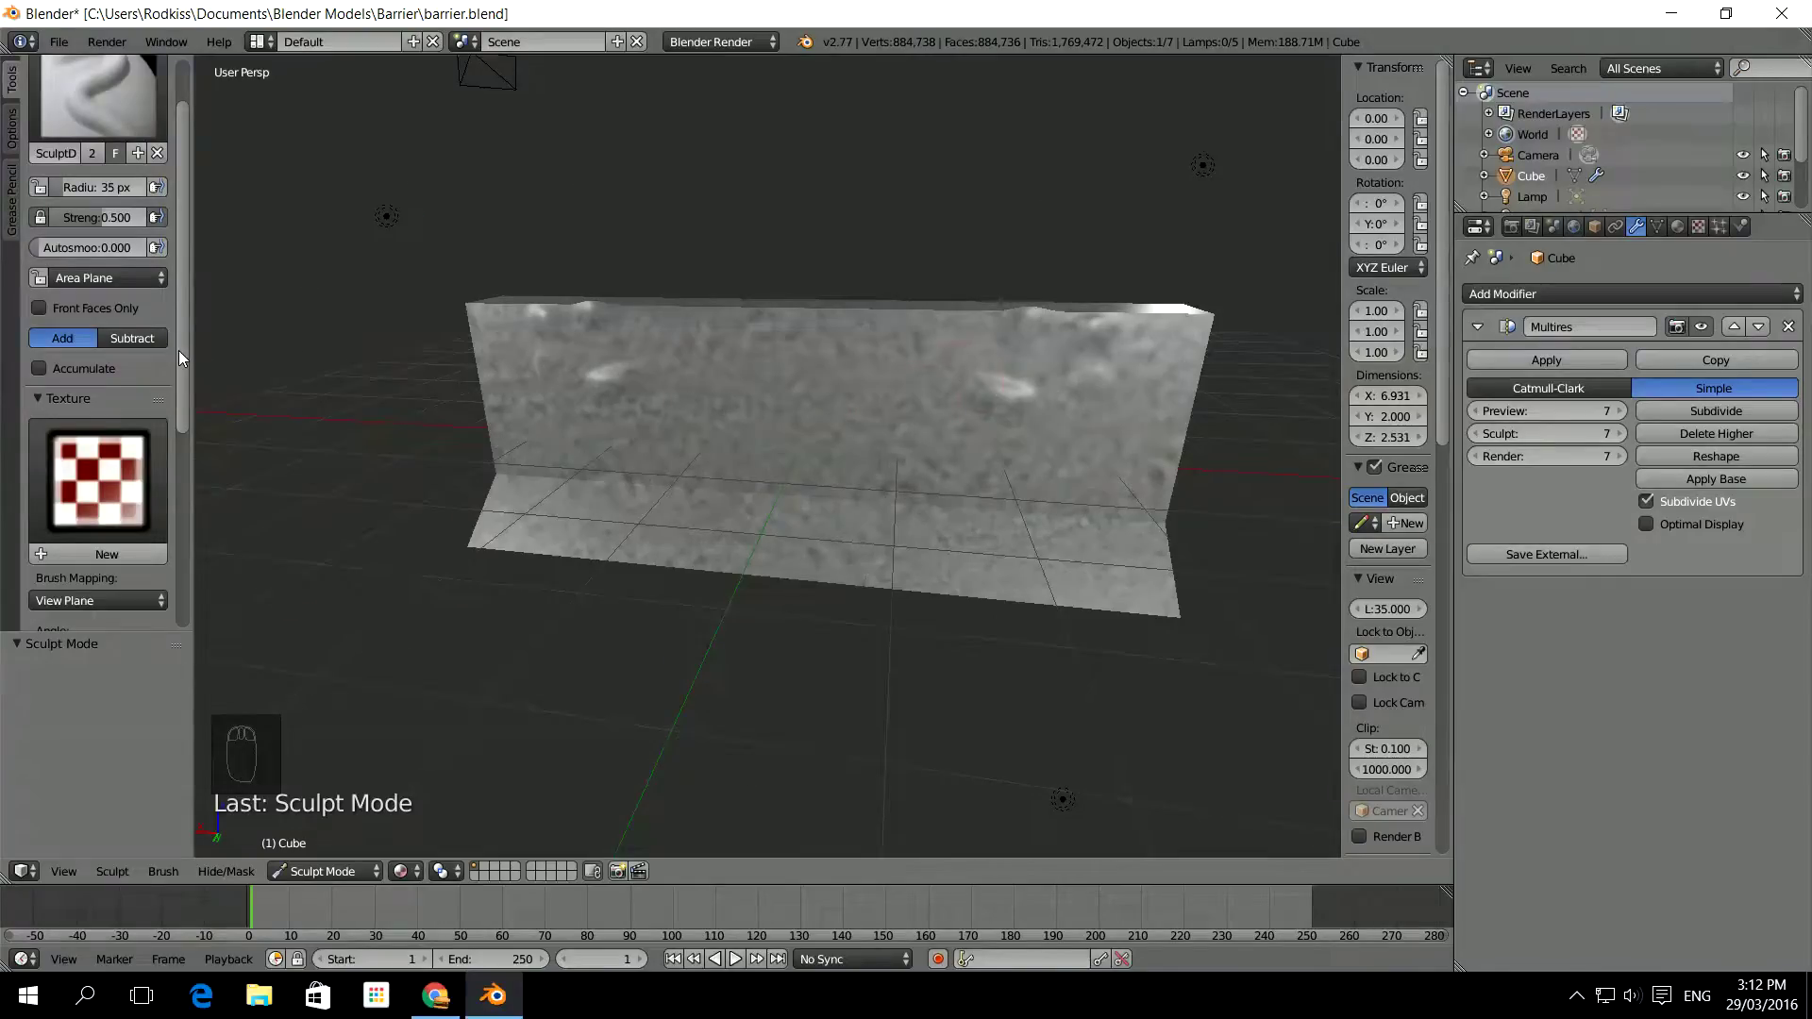
Turn off mirror symmetry in the brush's Symmetry / Lock settings and sculpt a short stroke on the barrier's front face
drag(179, 349, 178, 543)
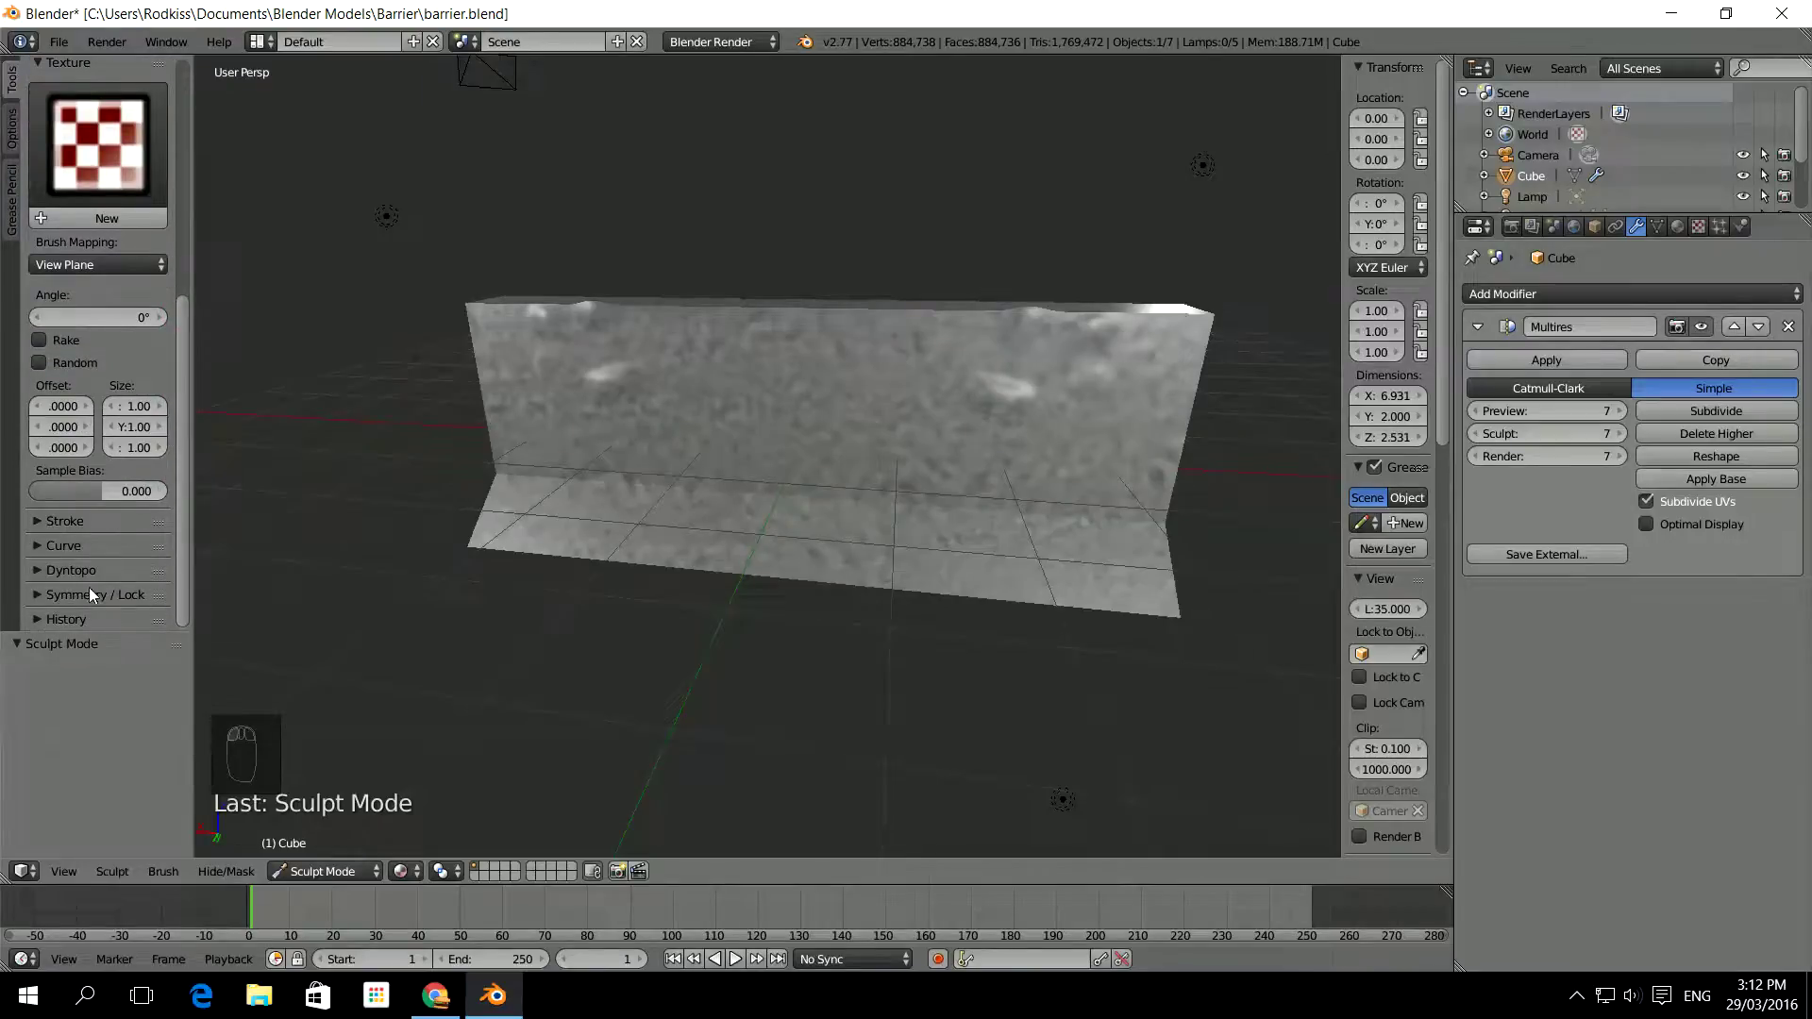
click(38, 595)
drag(183, 451, 188, 610)
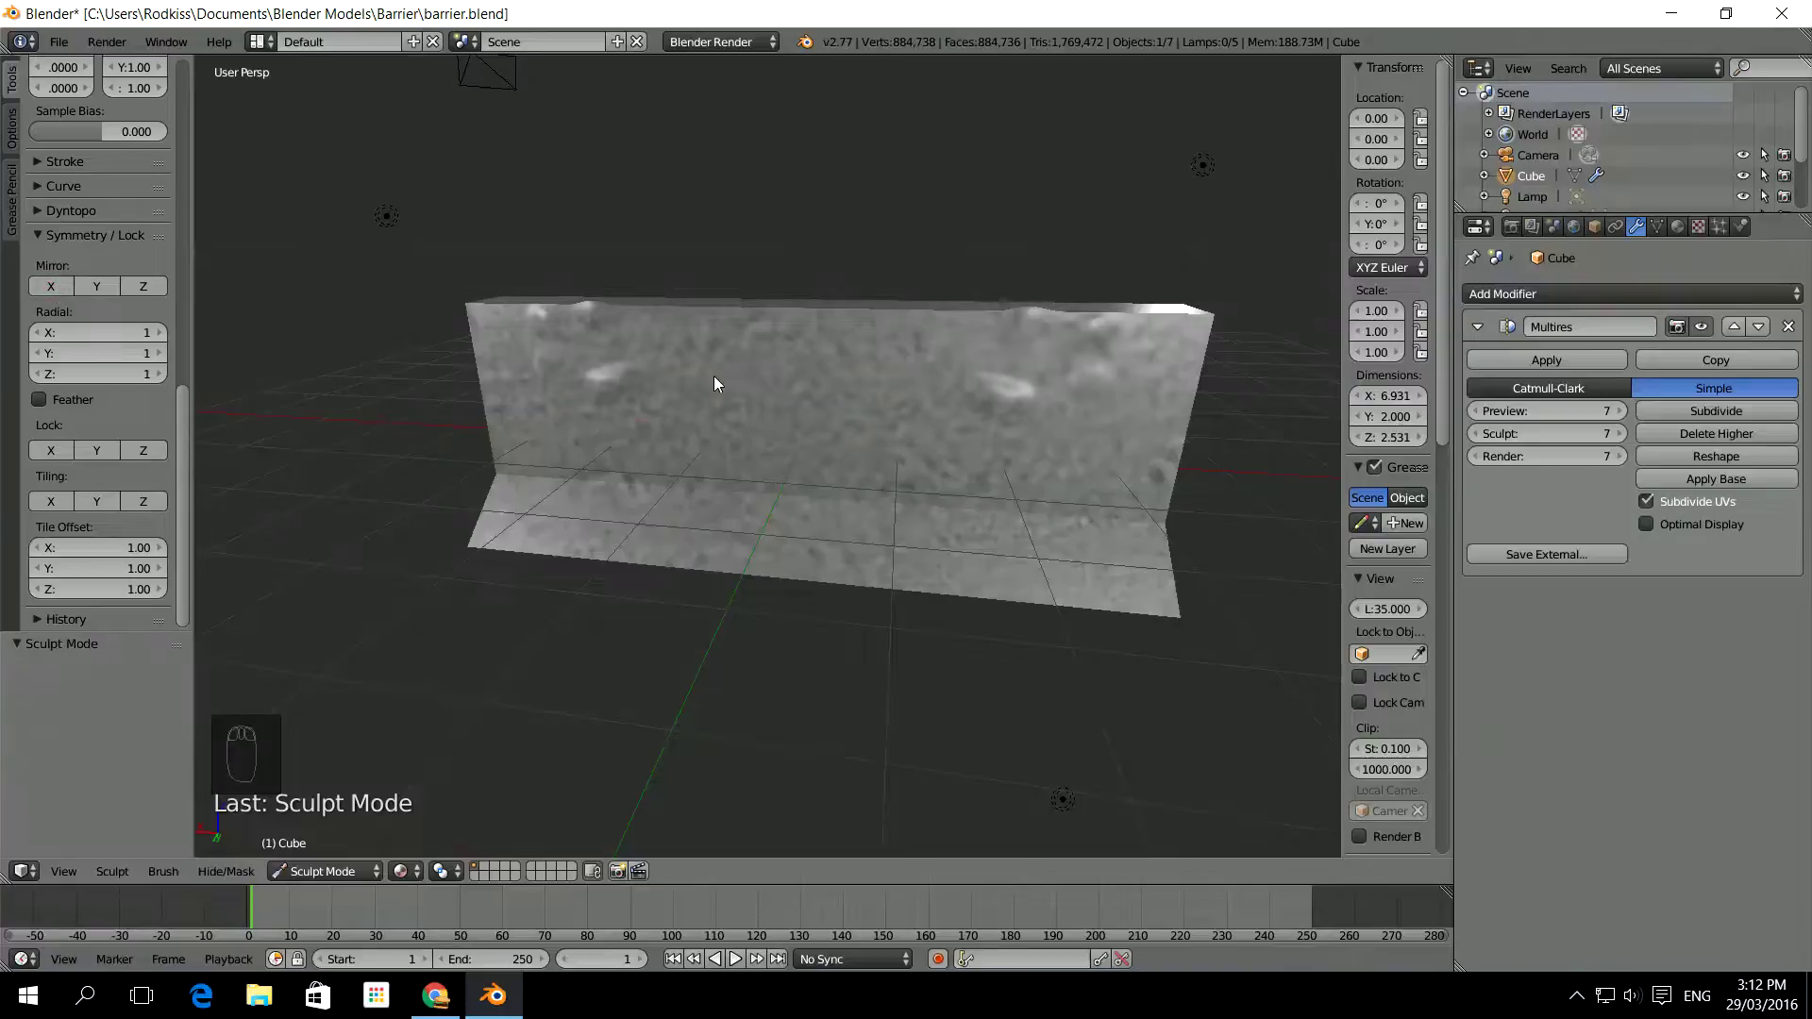
drag(714, 382, 728, 410)
Set the SculptDraw brush to Subtract and carve a small scratch into the barrier's upper front face
drag(179, 442, 193, 264)
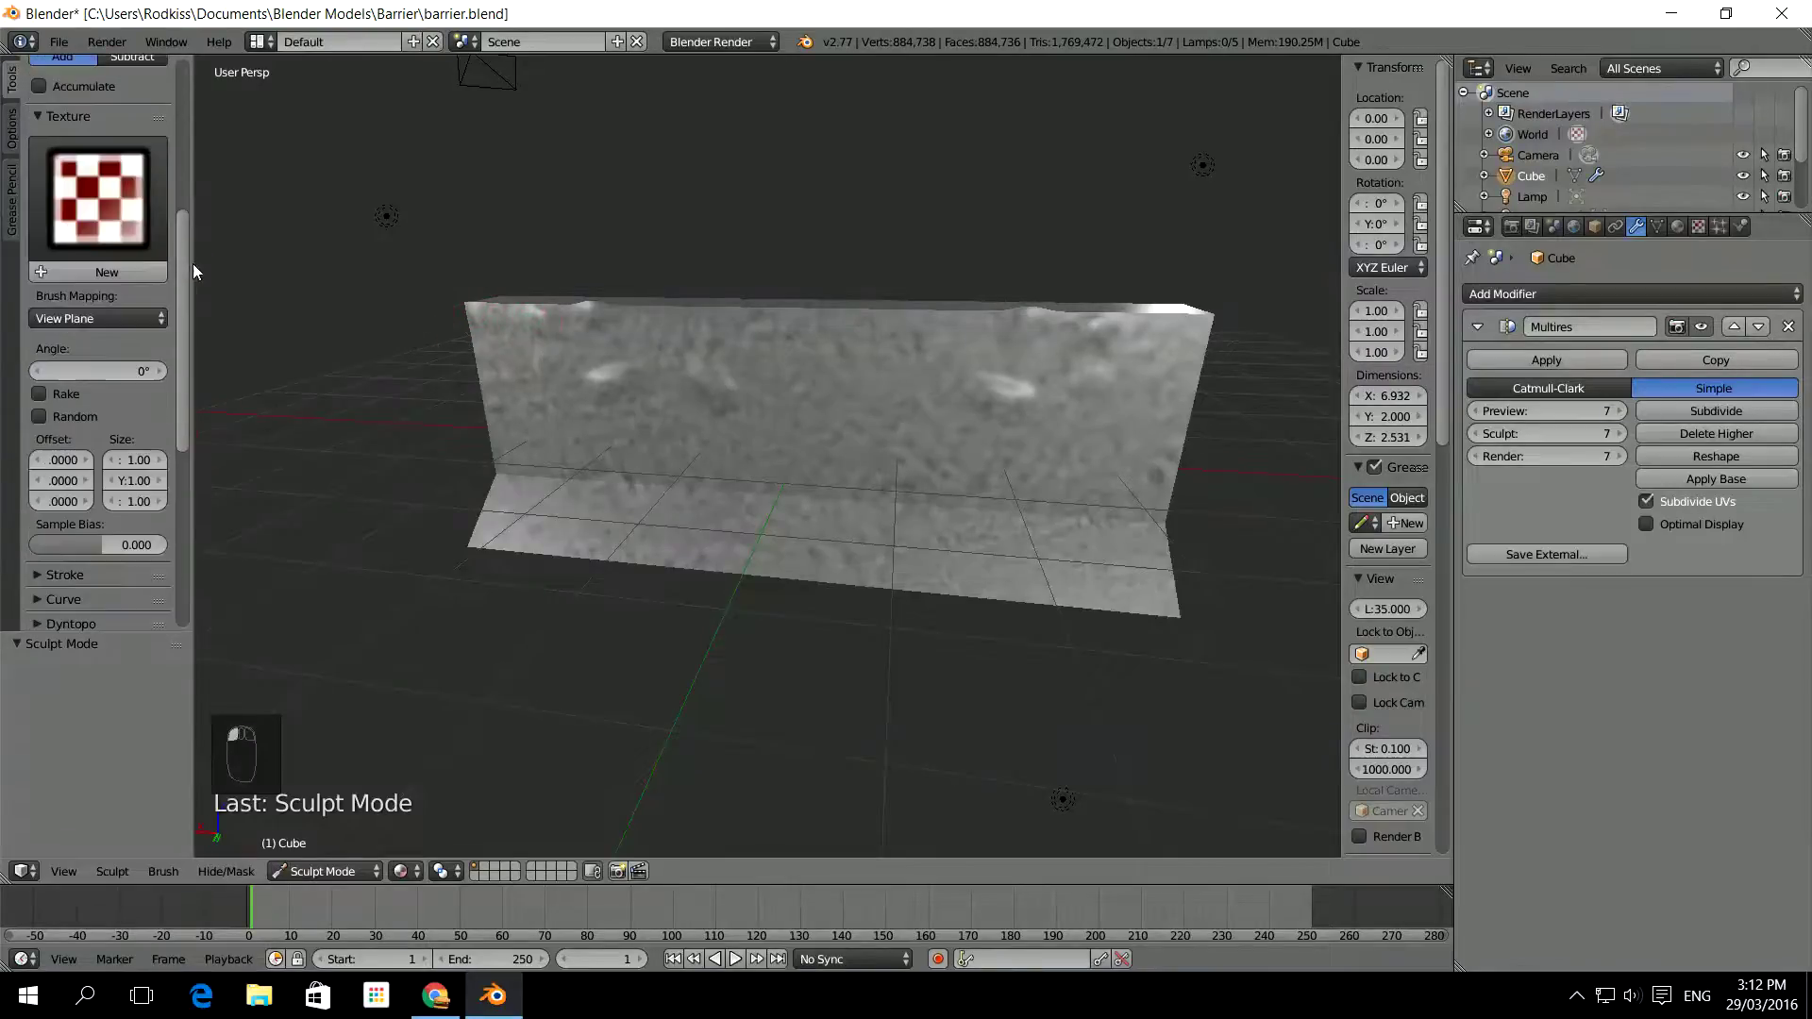
drag(184, 355, 187, 265)
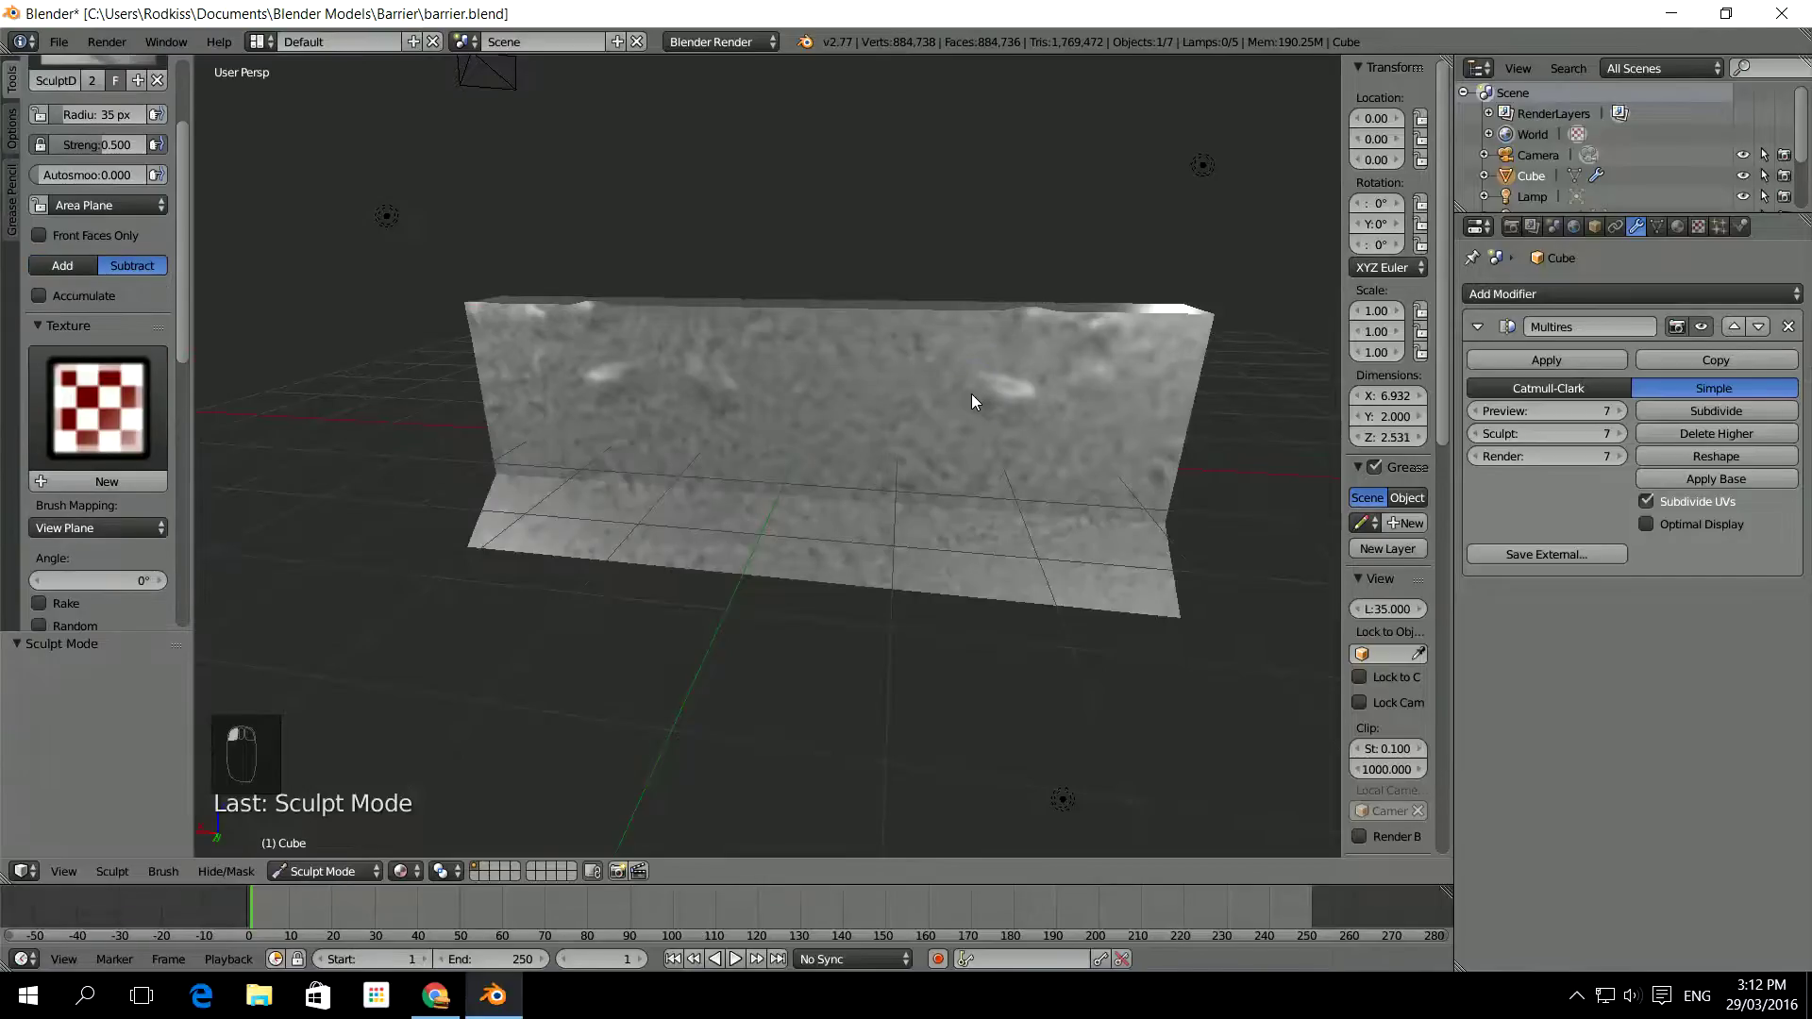
scroll(1049, 417, up, 8)
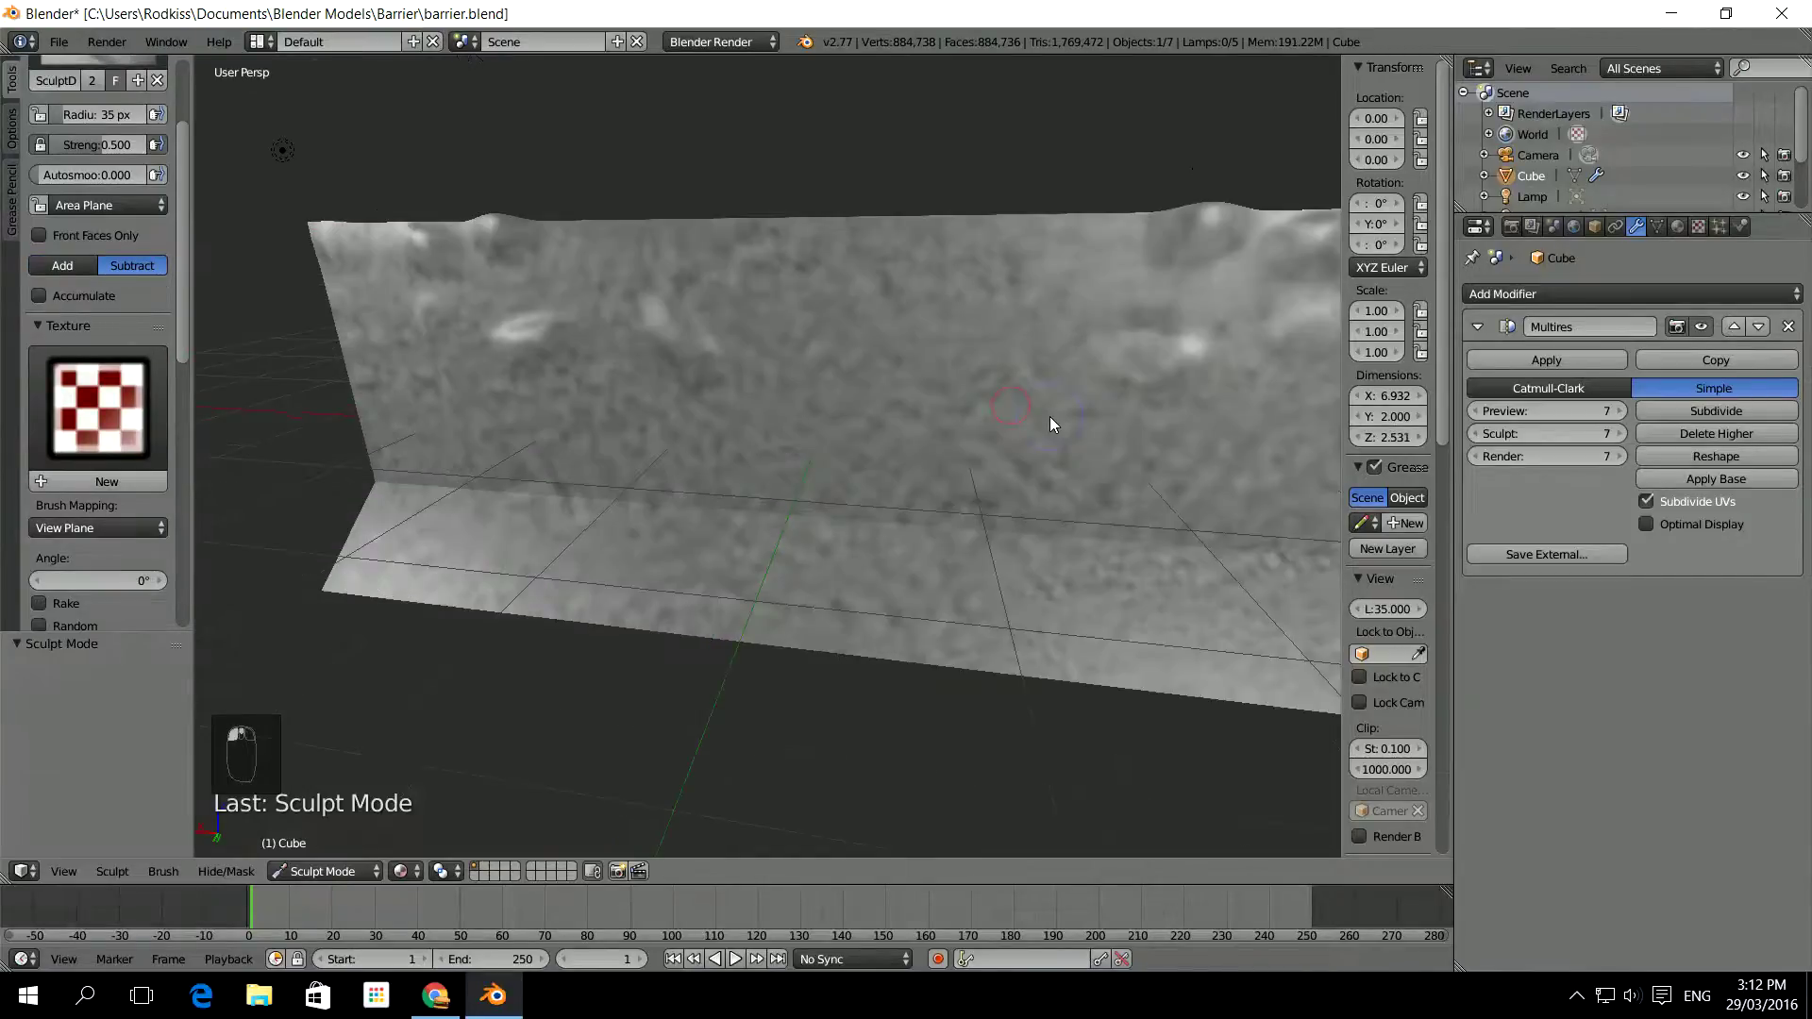
mouse_move(1129, 410)
middle_down()
mouse_move(746, 564)
mouse_move(860, 474)
middle_up()
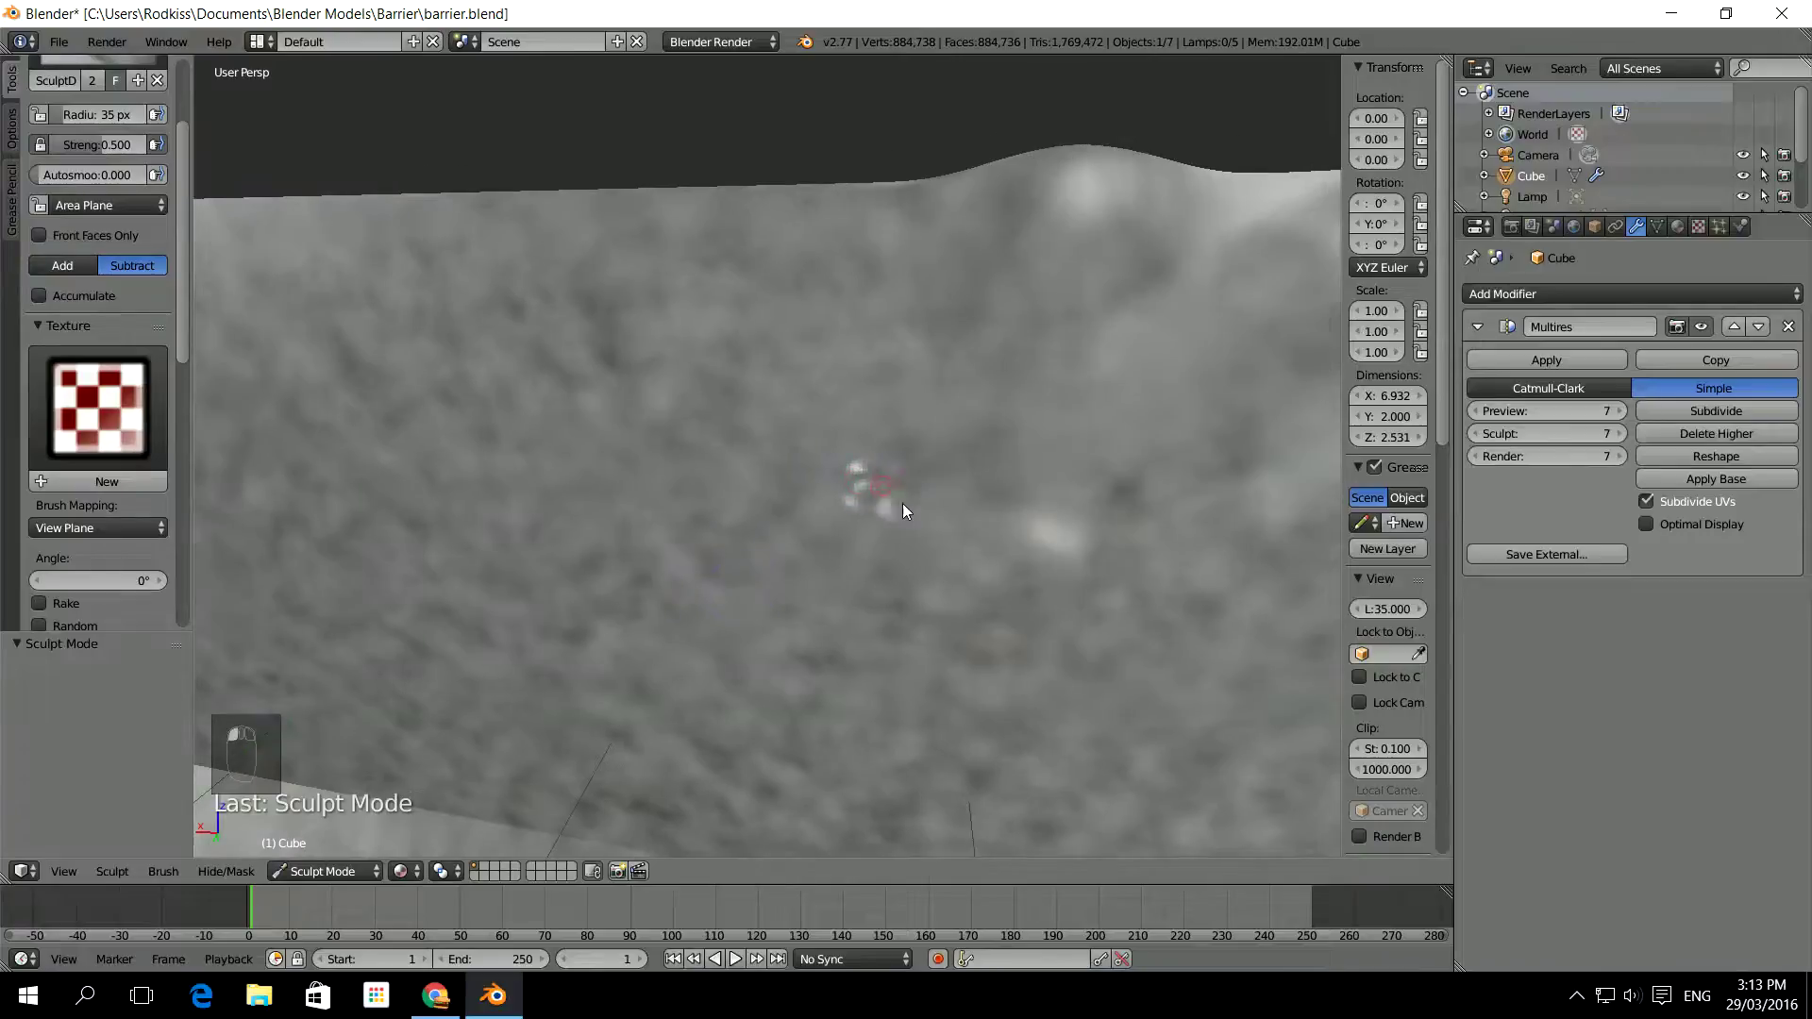
drag(902, 505, 949, 472)
scroll(937, 519, down, 5)
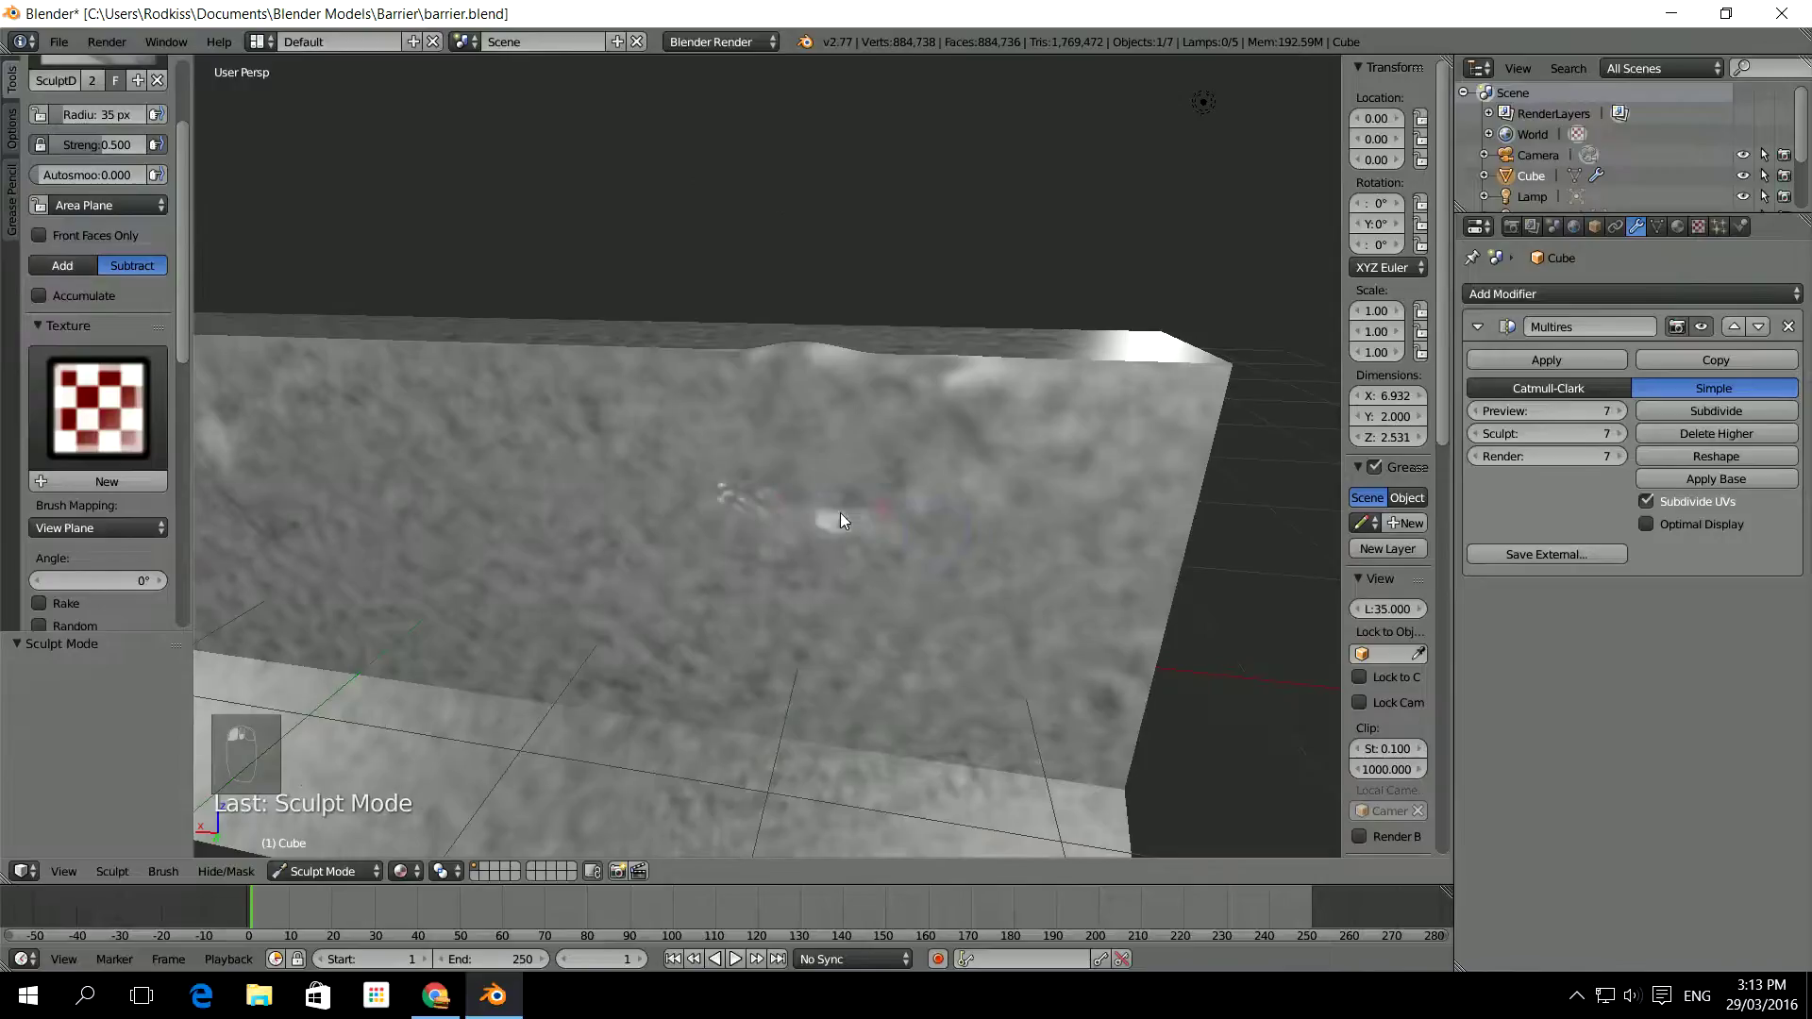
Carve chips along the front top edge of the barrier with the subtracting SculptDraw brush
middle_drag(914, 490, 856, 510)
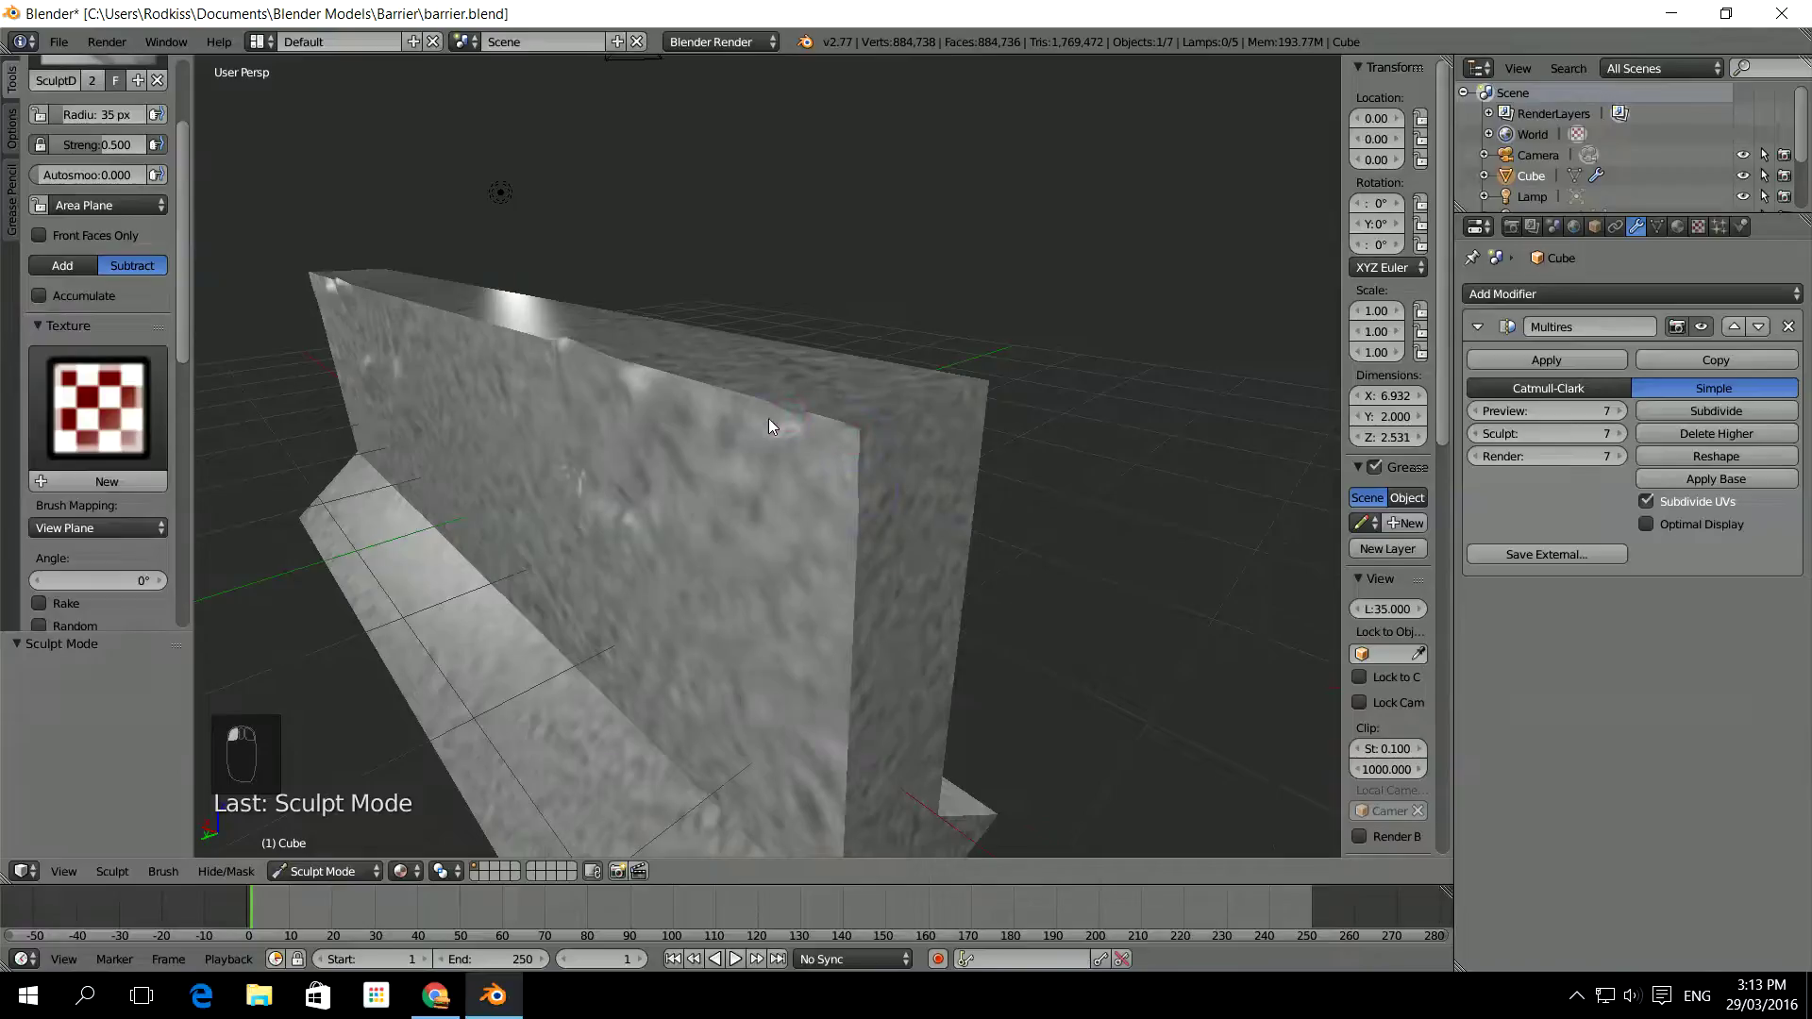
drag(780, 415, 773, 422)
middle_drag(733, 436, 578, 404)
drag(577, 404, 569, 416)
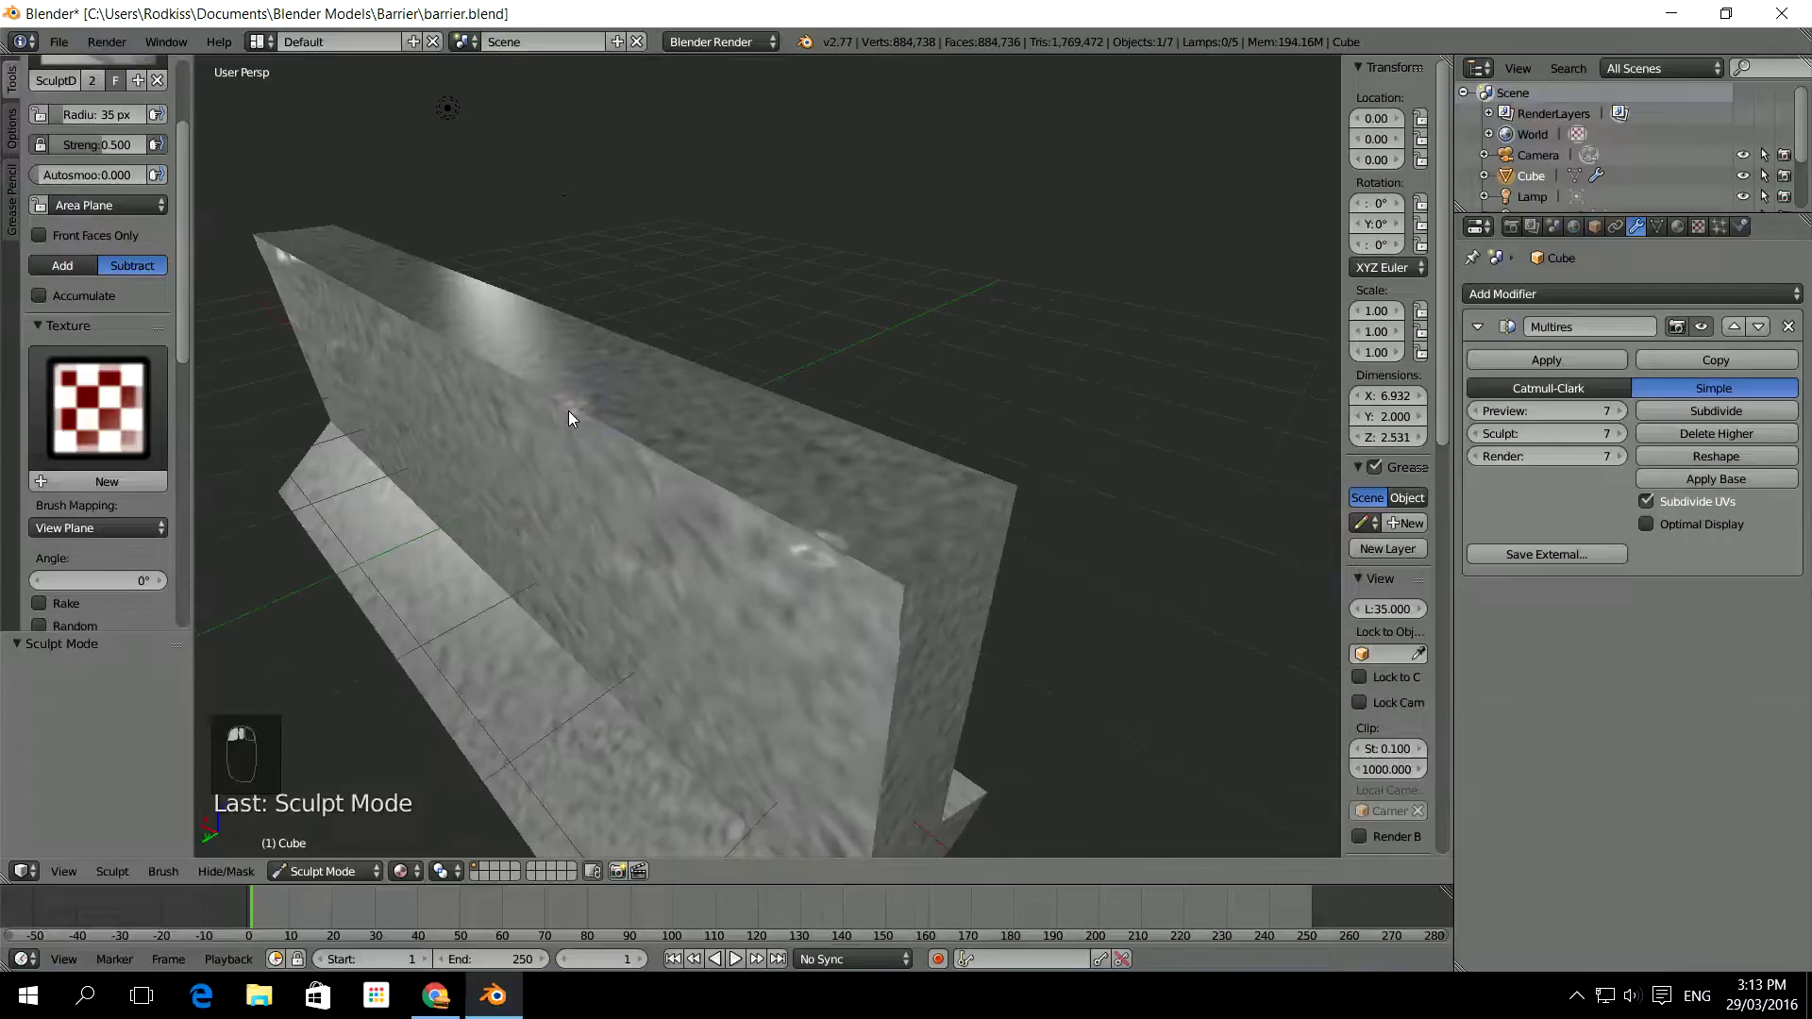
middle_drag(652, 461, 629, 445)
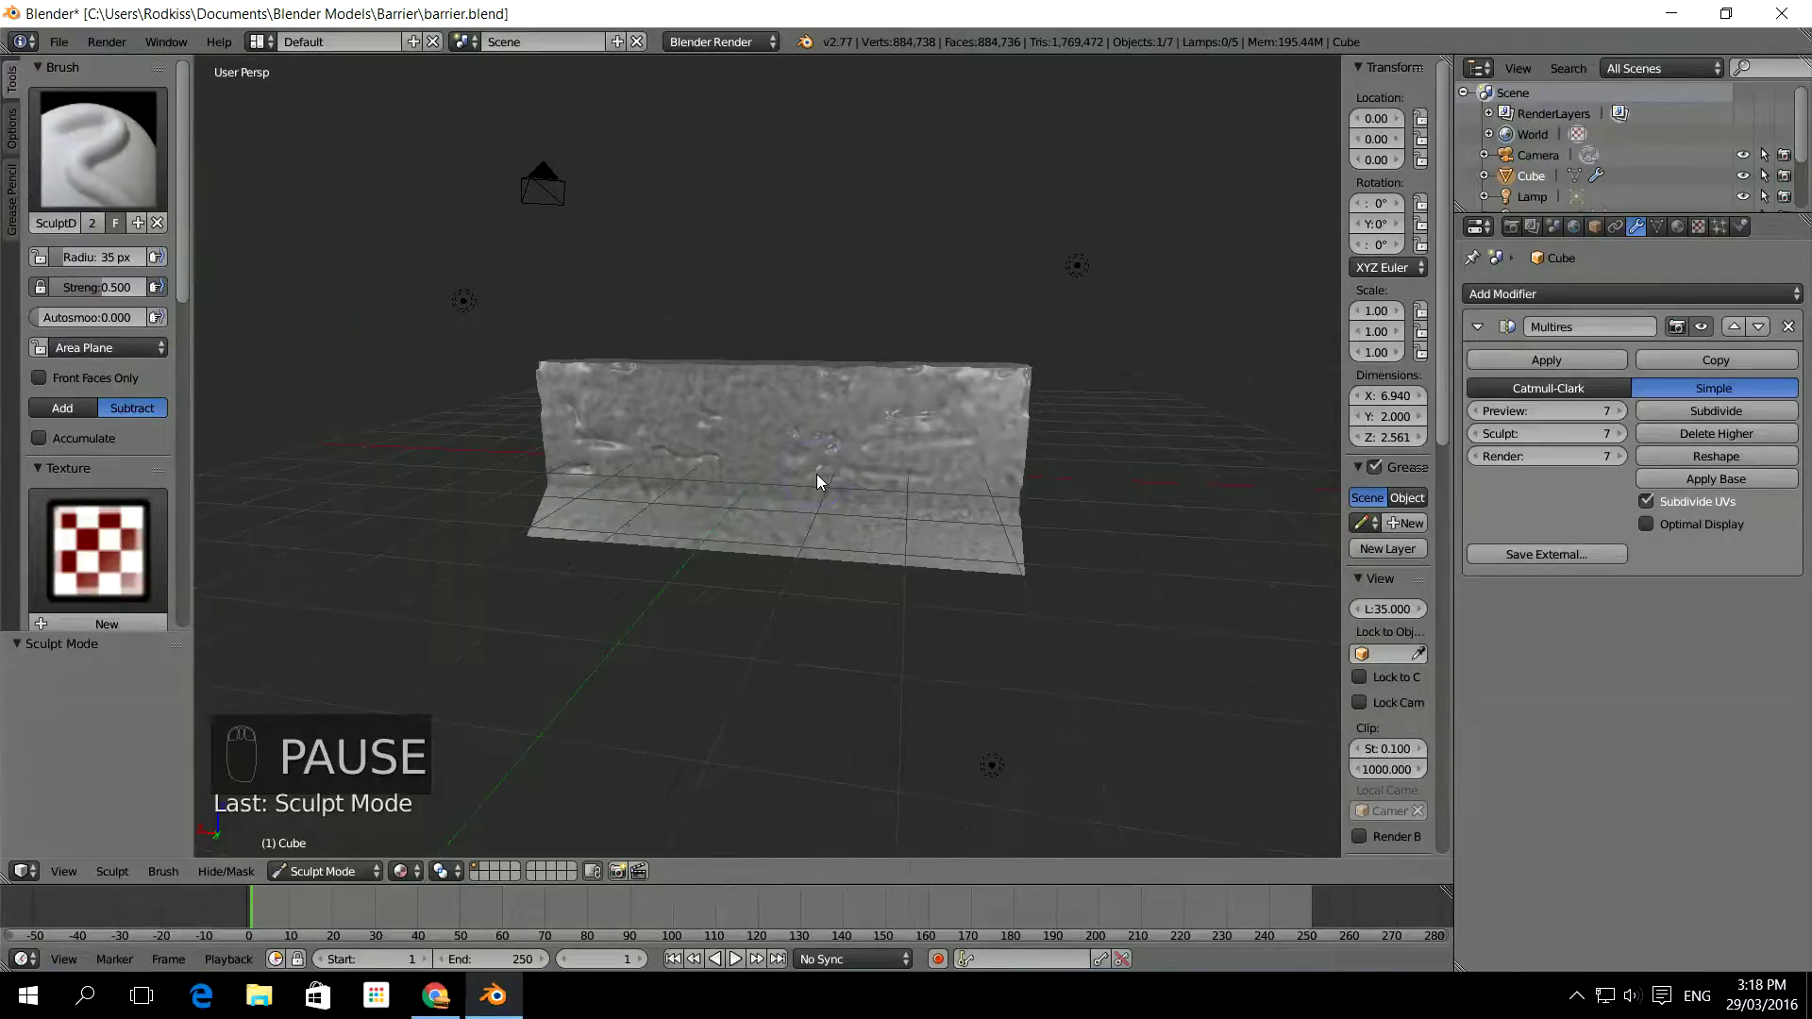
Split the 3D view vertically and change the new area into a UV/Image Editor
middle_drag(876, 468, 914, 462)
scroll(754, 467, down, 2)
scroll(901, 516, up, 3)
scroll(908, 519, down, 3)
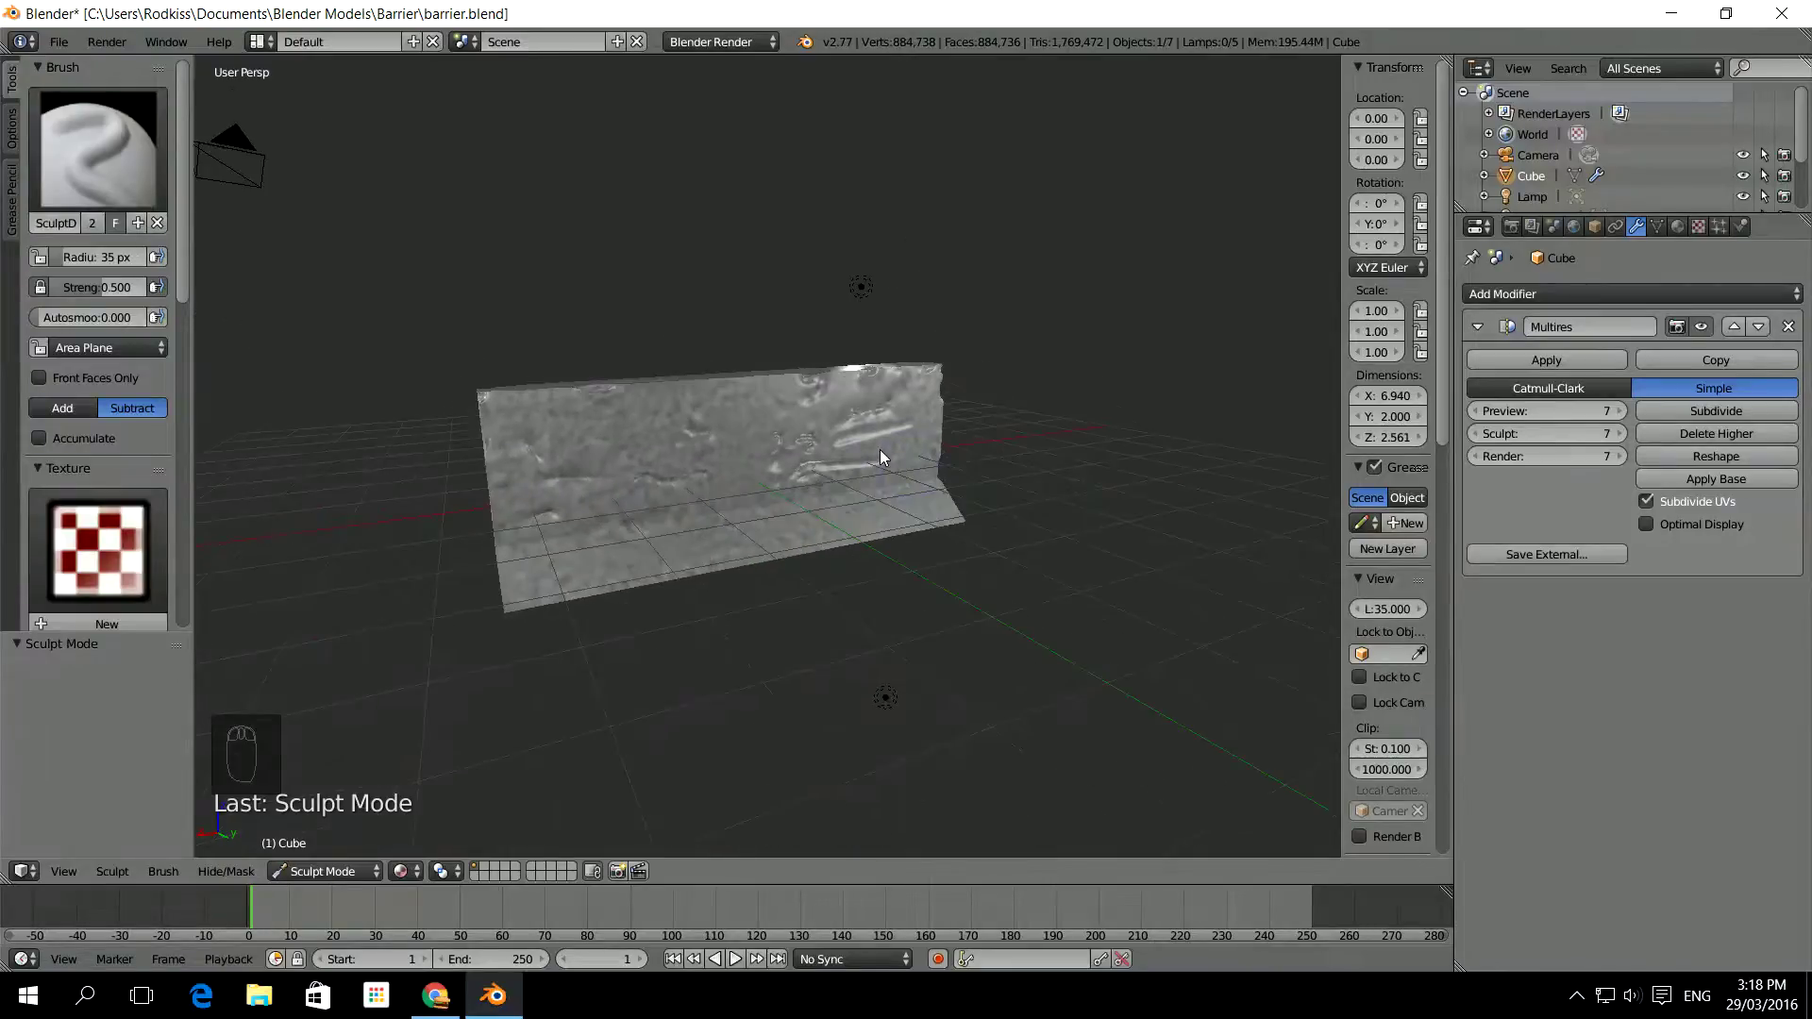
drag(1446, 60, 704, 132)
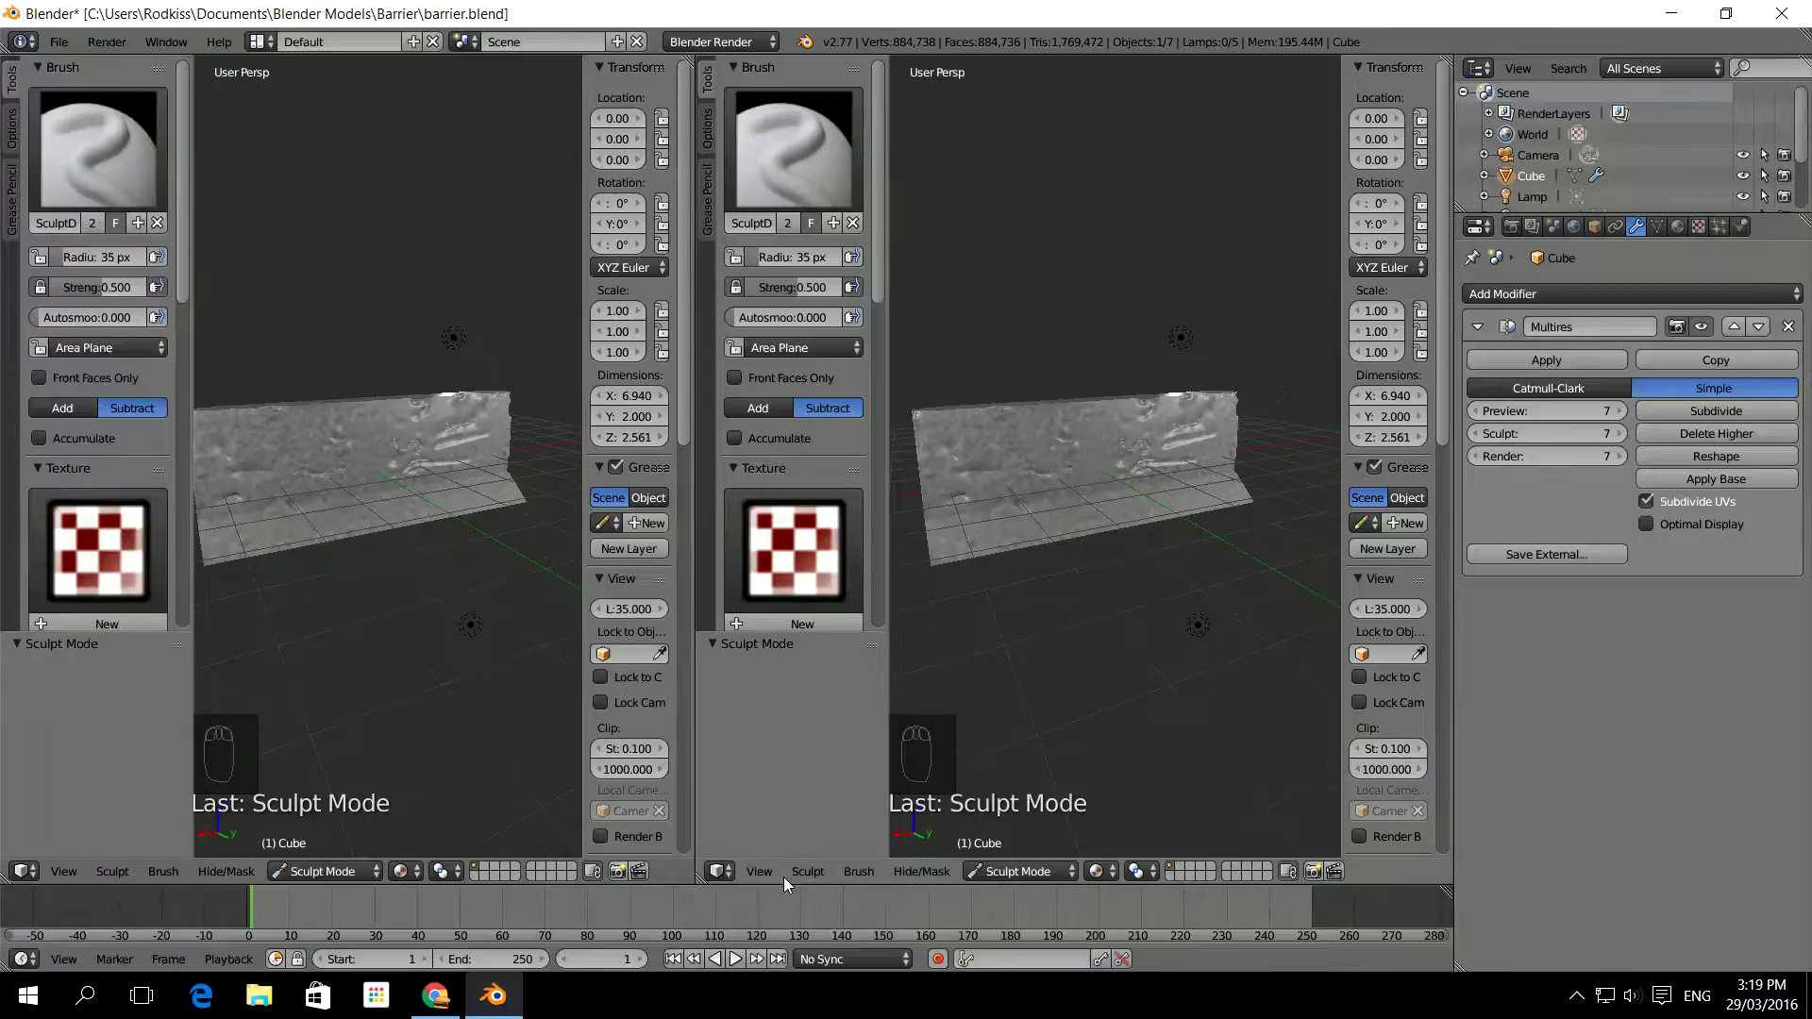
click(720, 871)
click(770, 718)
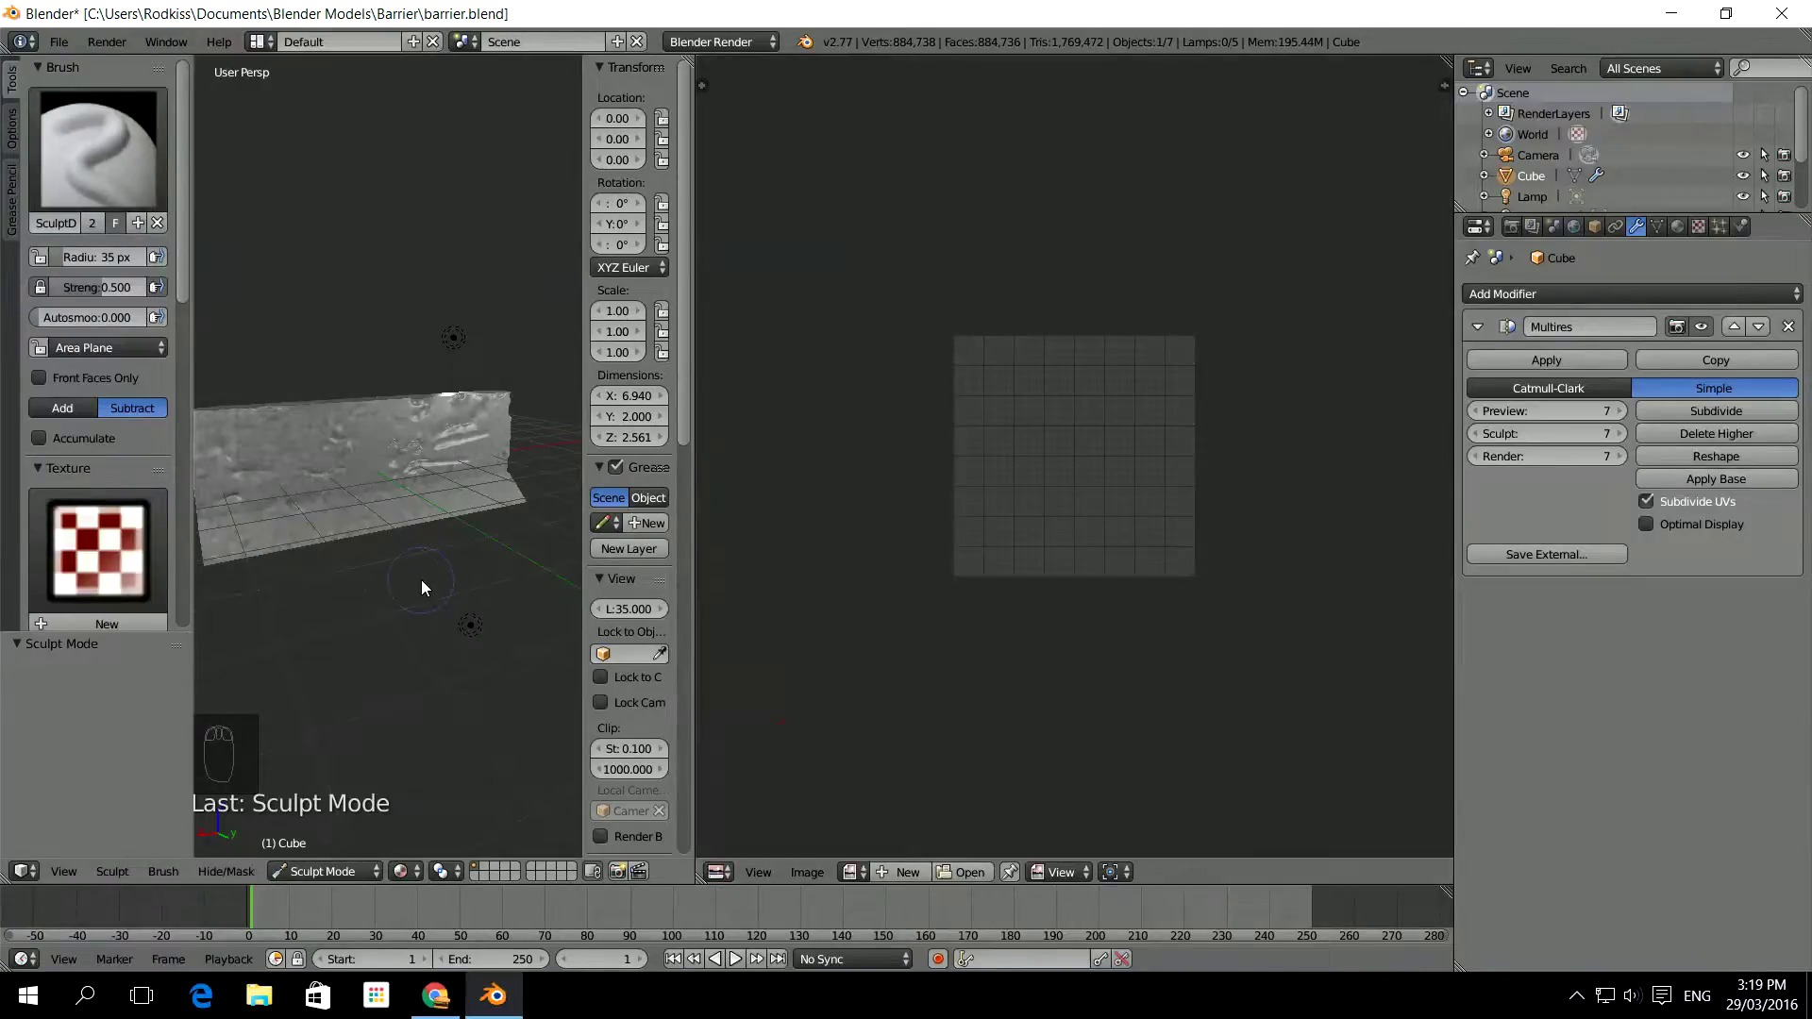
Show the barrier's UV layout in Edit Mode, return to Sculpt Mode and switch the barrier to Object Mode
key(Tab)
scroll(1061, 516, down, 3)
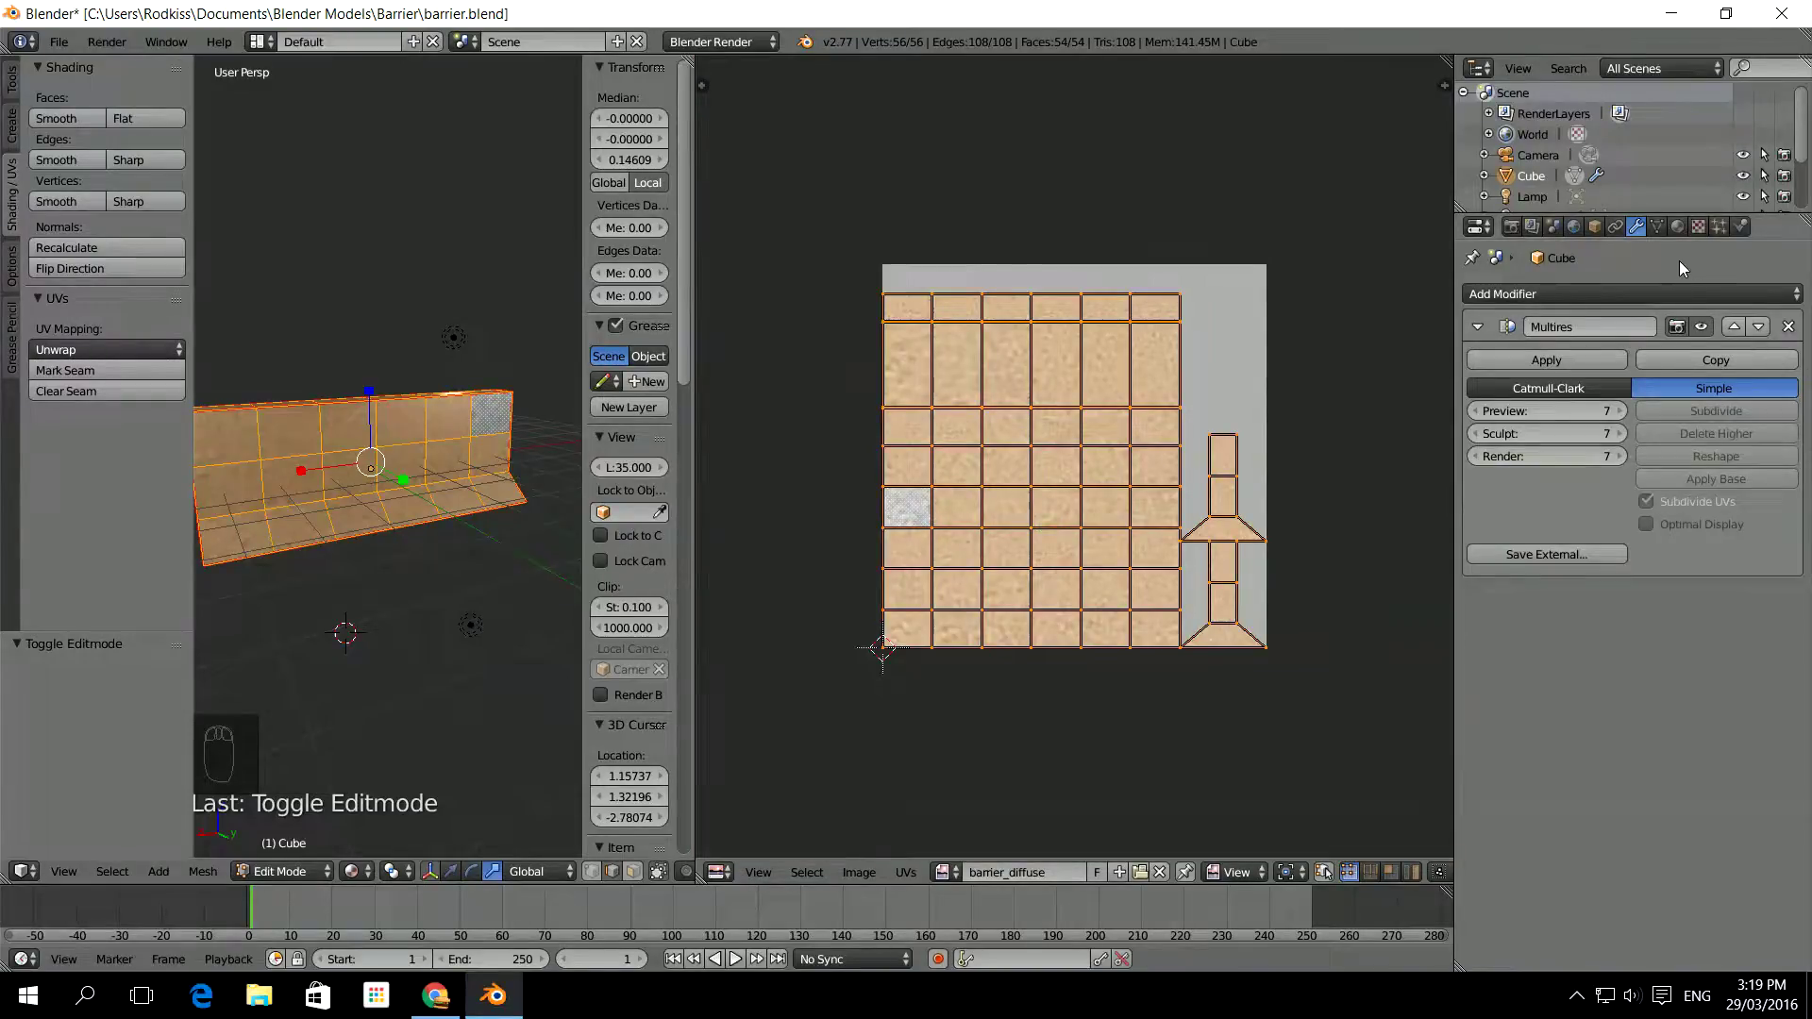
click(274, 871)
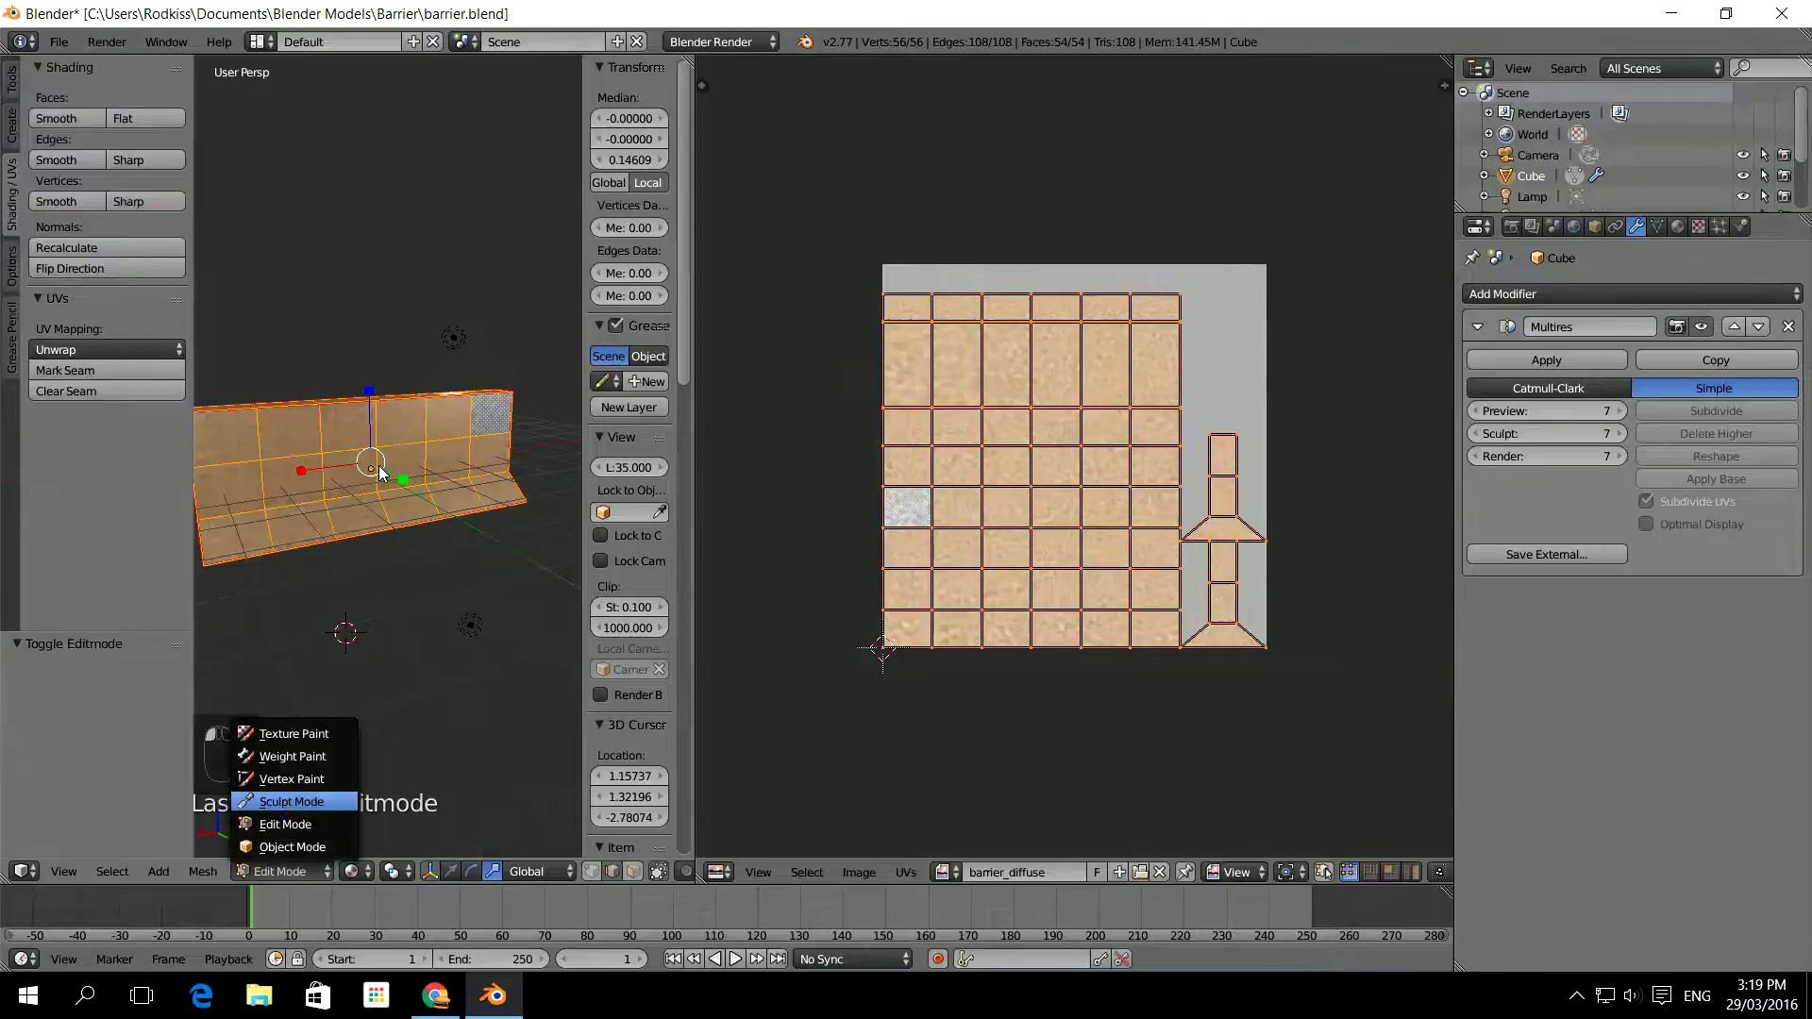
key(Return)
click(326, 869)
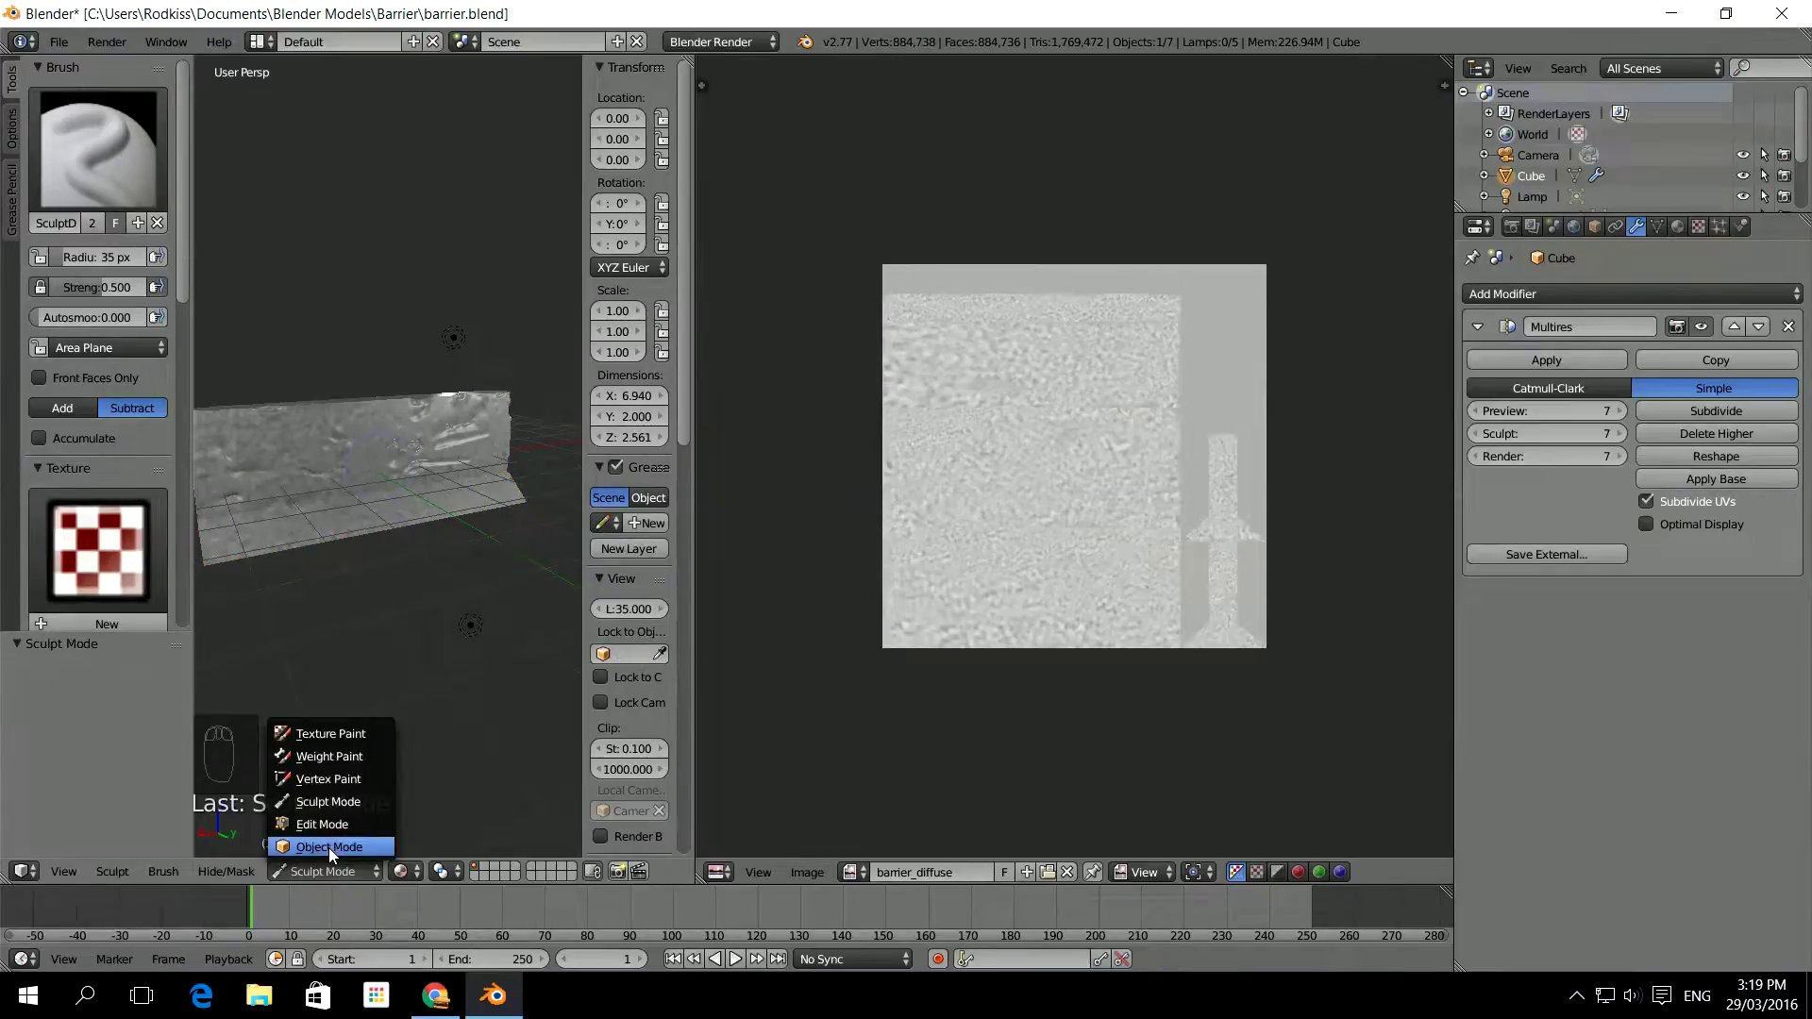
key(Return)
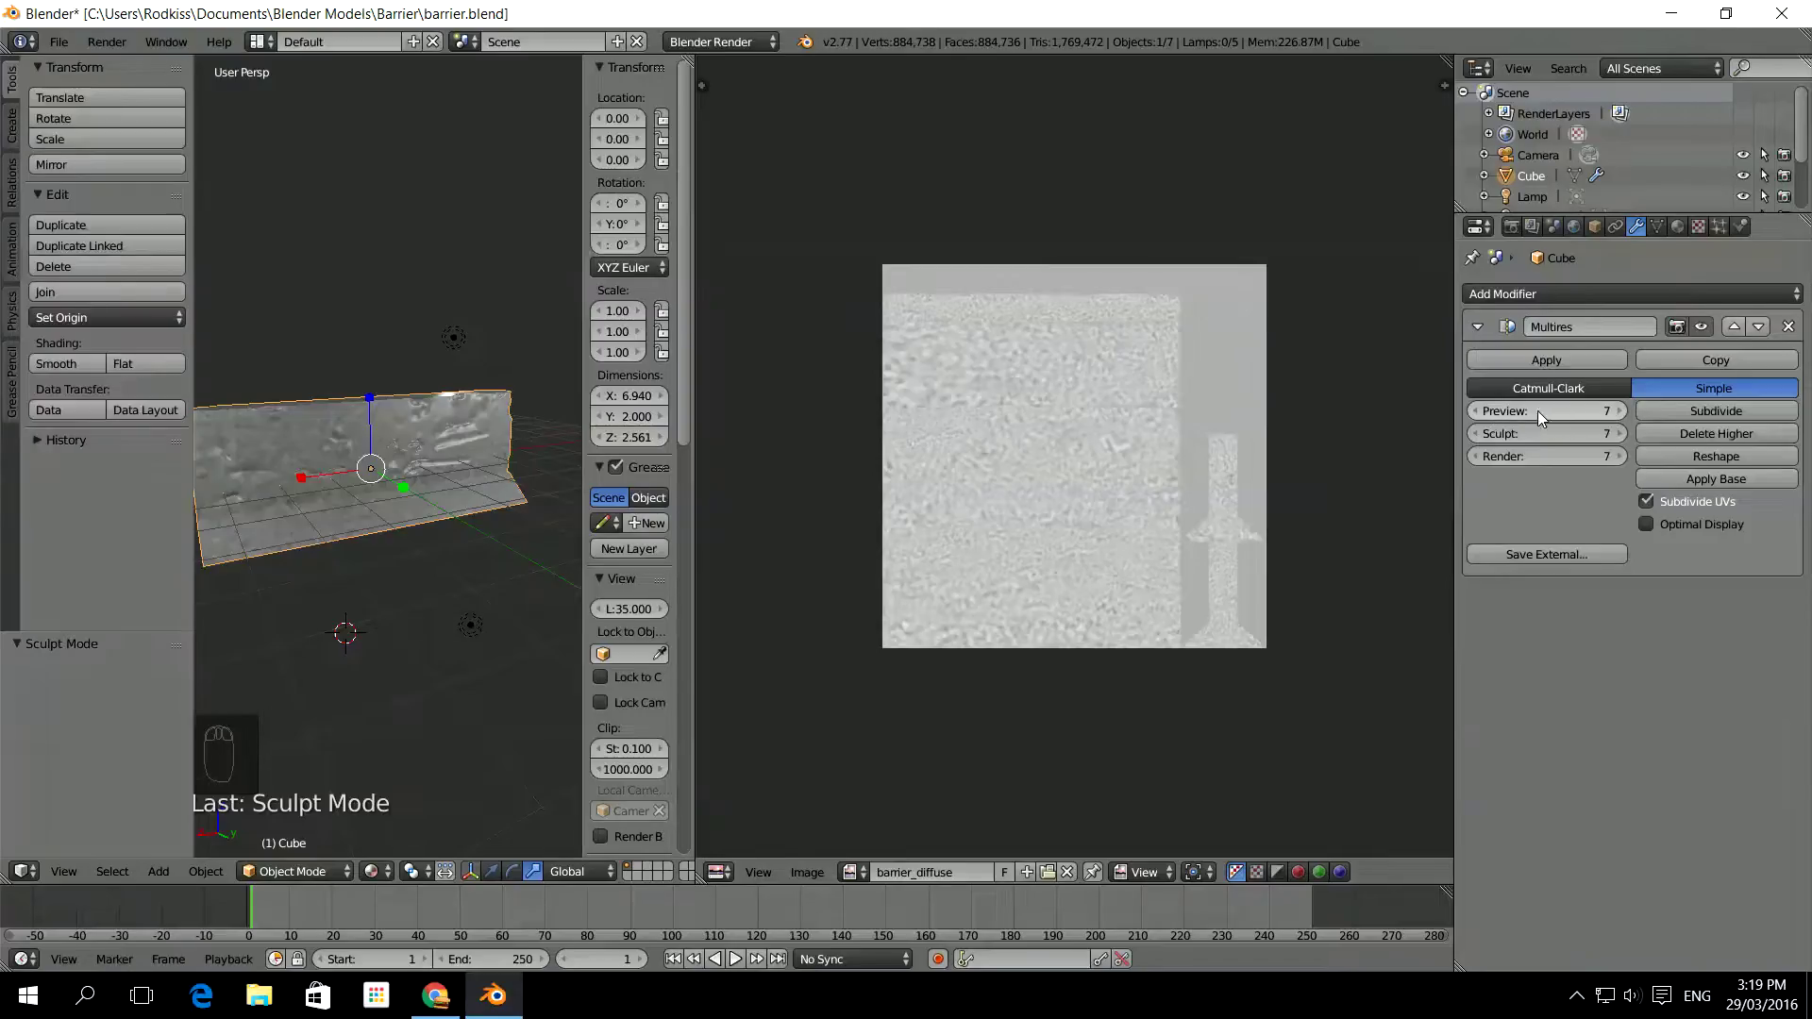
Lower the Multiresolution modifier's Preview level to 0, keeping Sculpt and Render at 7
click(1477, 411)
click(1476, 411)
click(1476, 410)
click(1476, 411)
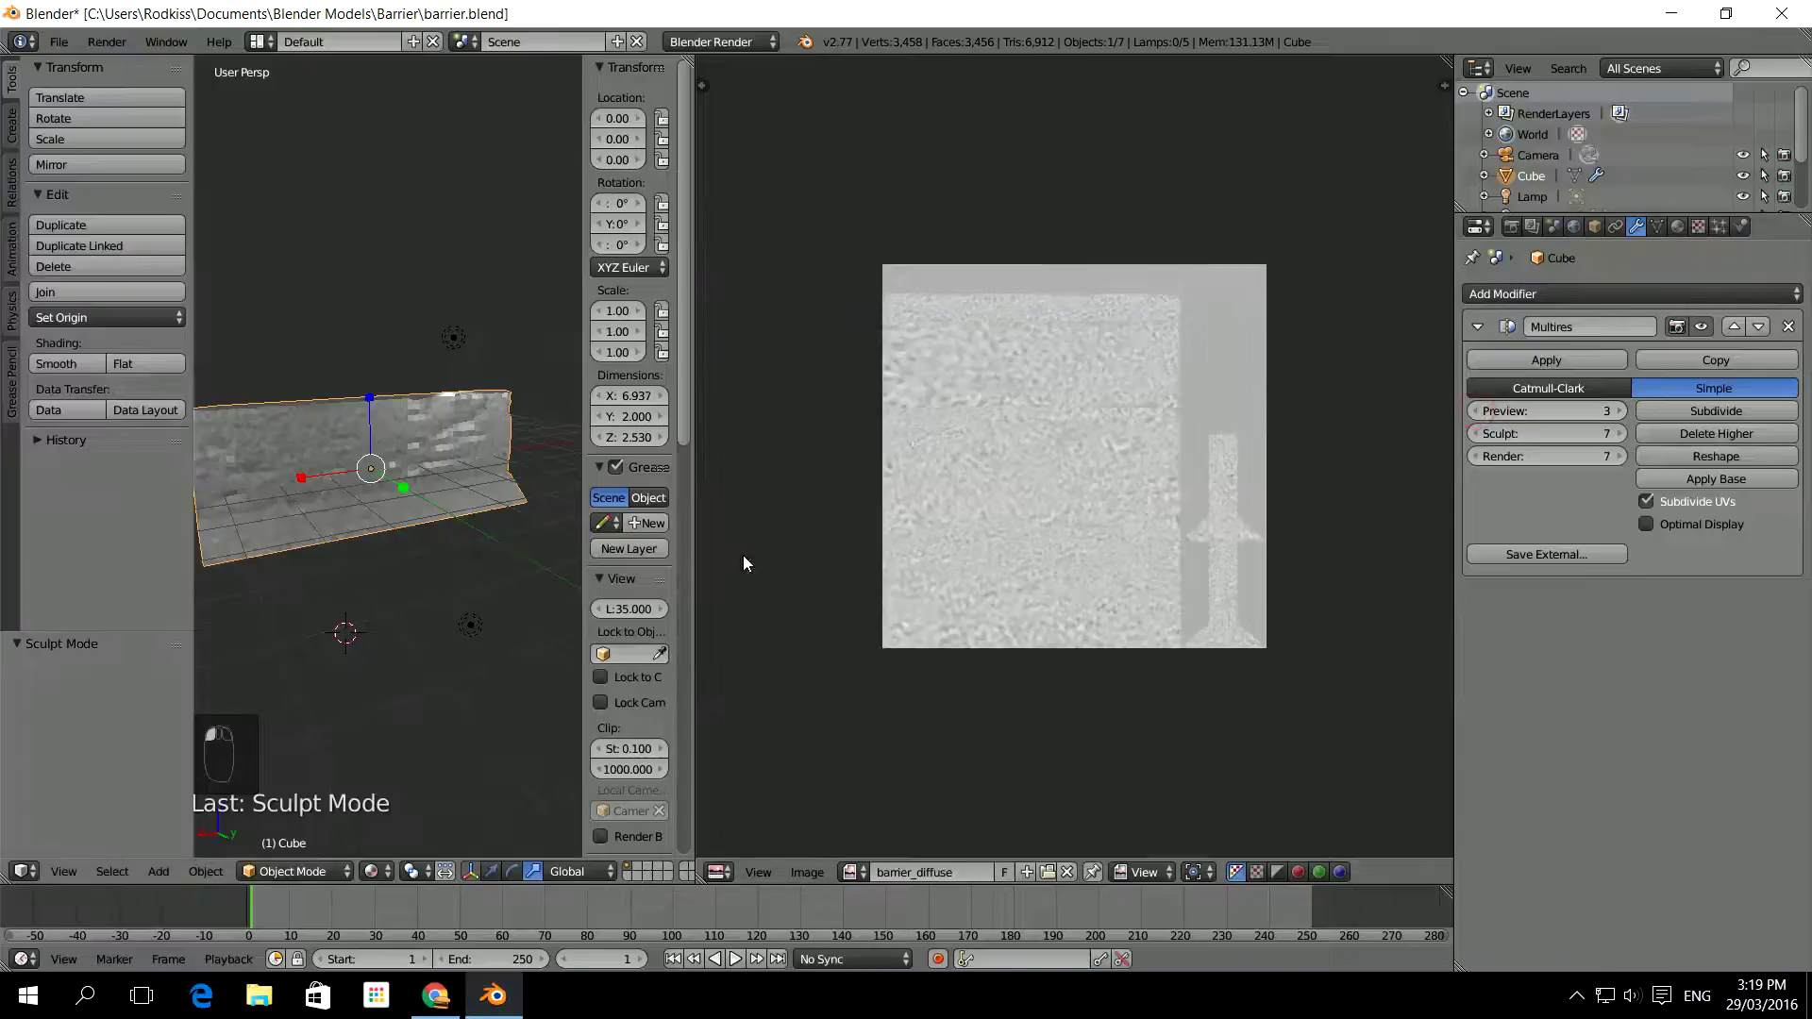
click(1476, 412)
click(1478, 411)
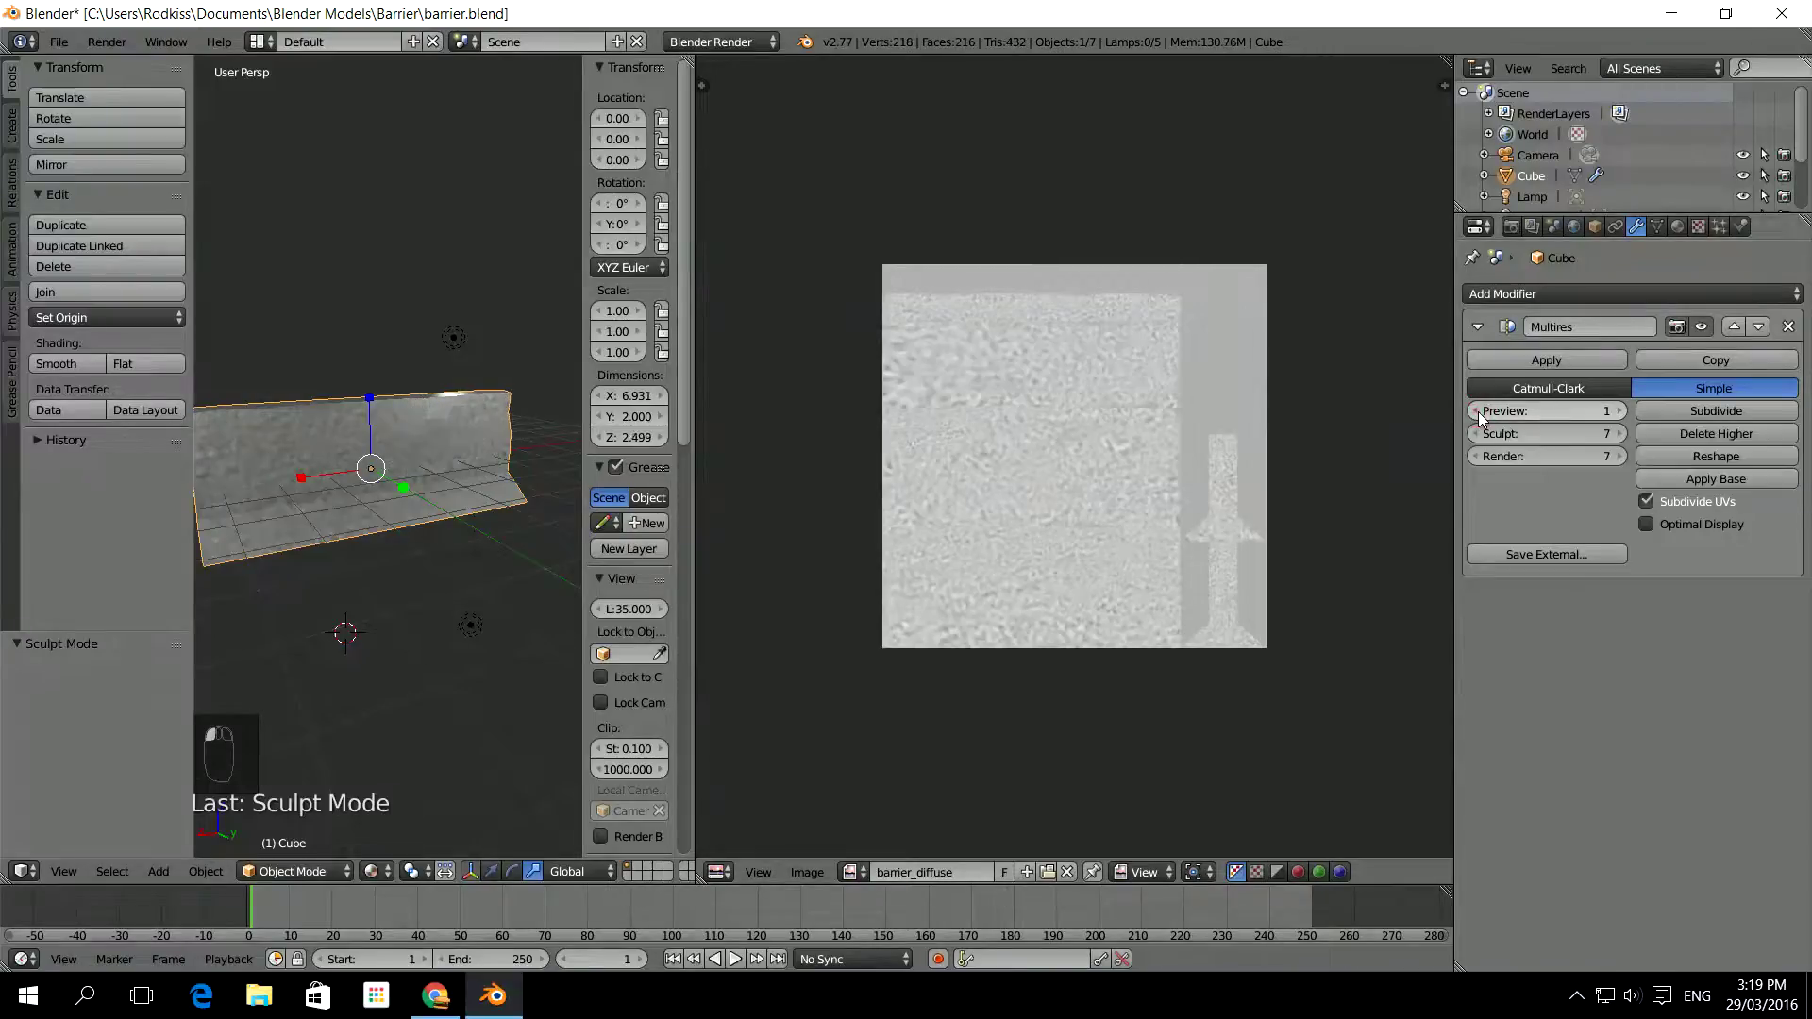
click(1476, 411)
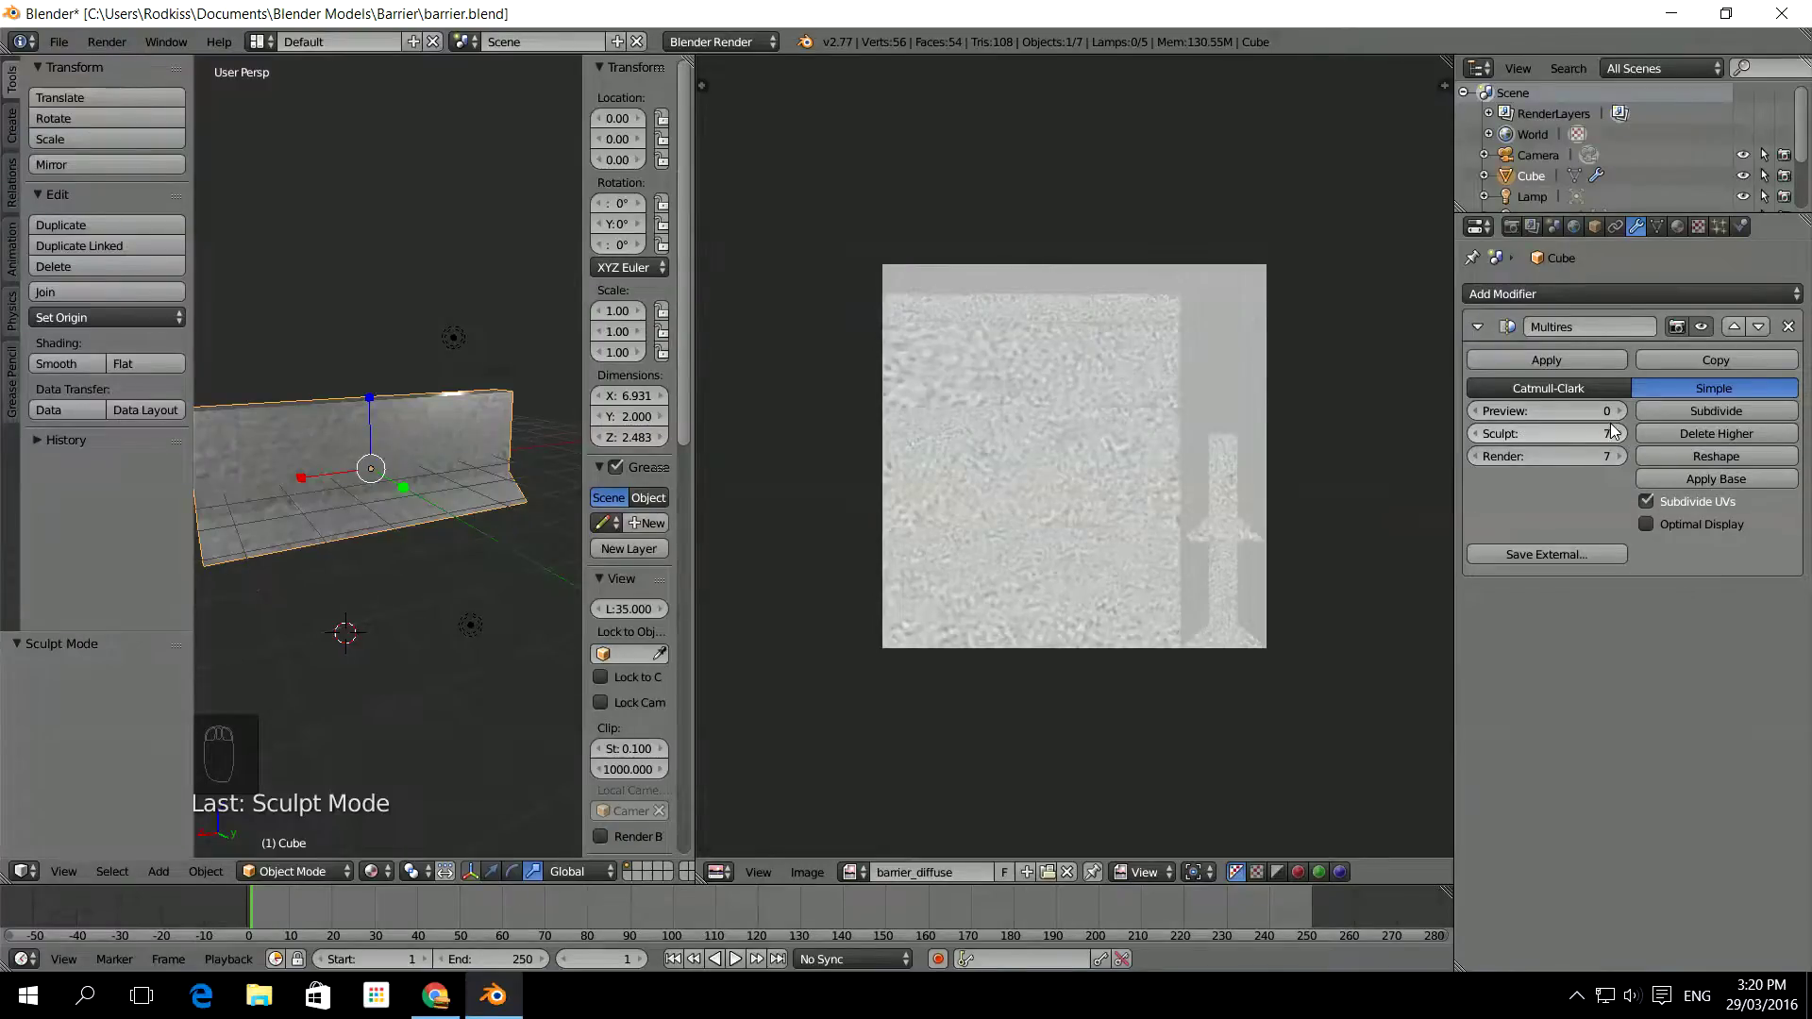
Show the Barrier material's textures and select the barrier_normal texture slot
click(1698, 226)
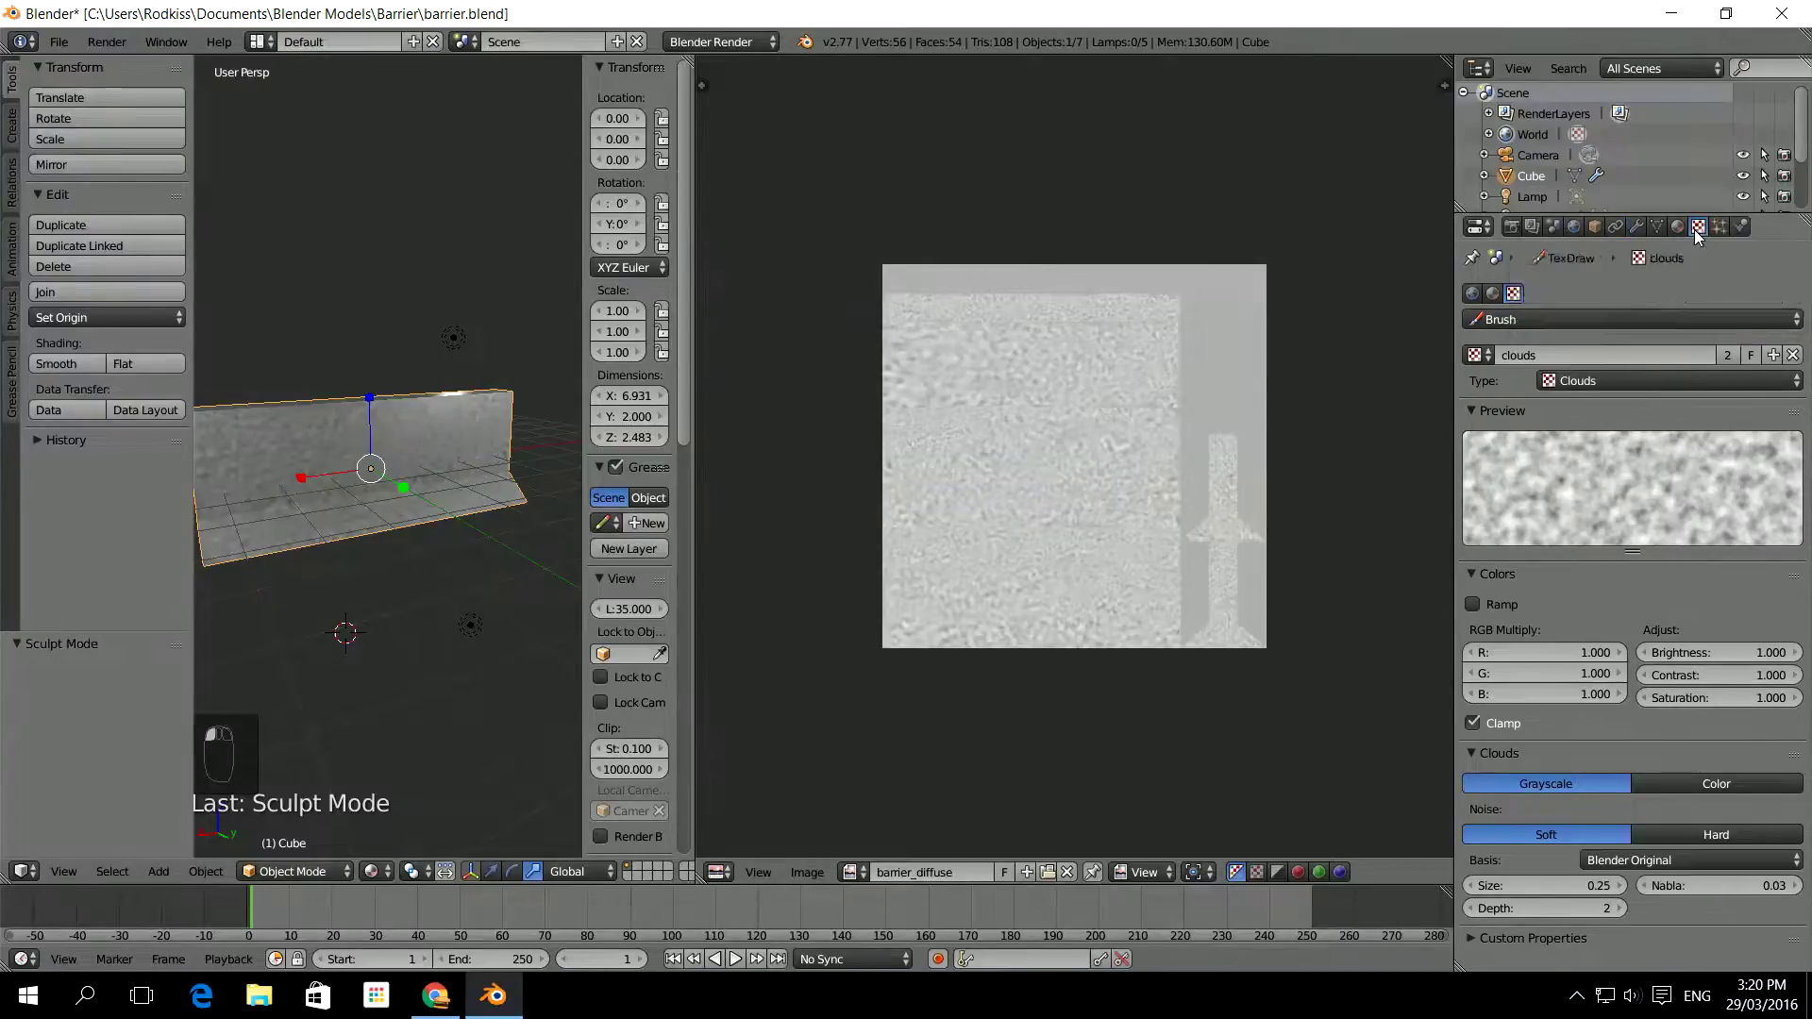
click(1494, 294)
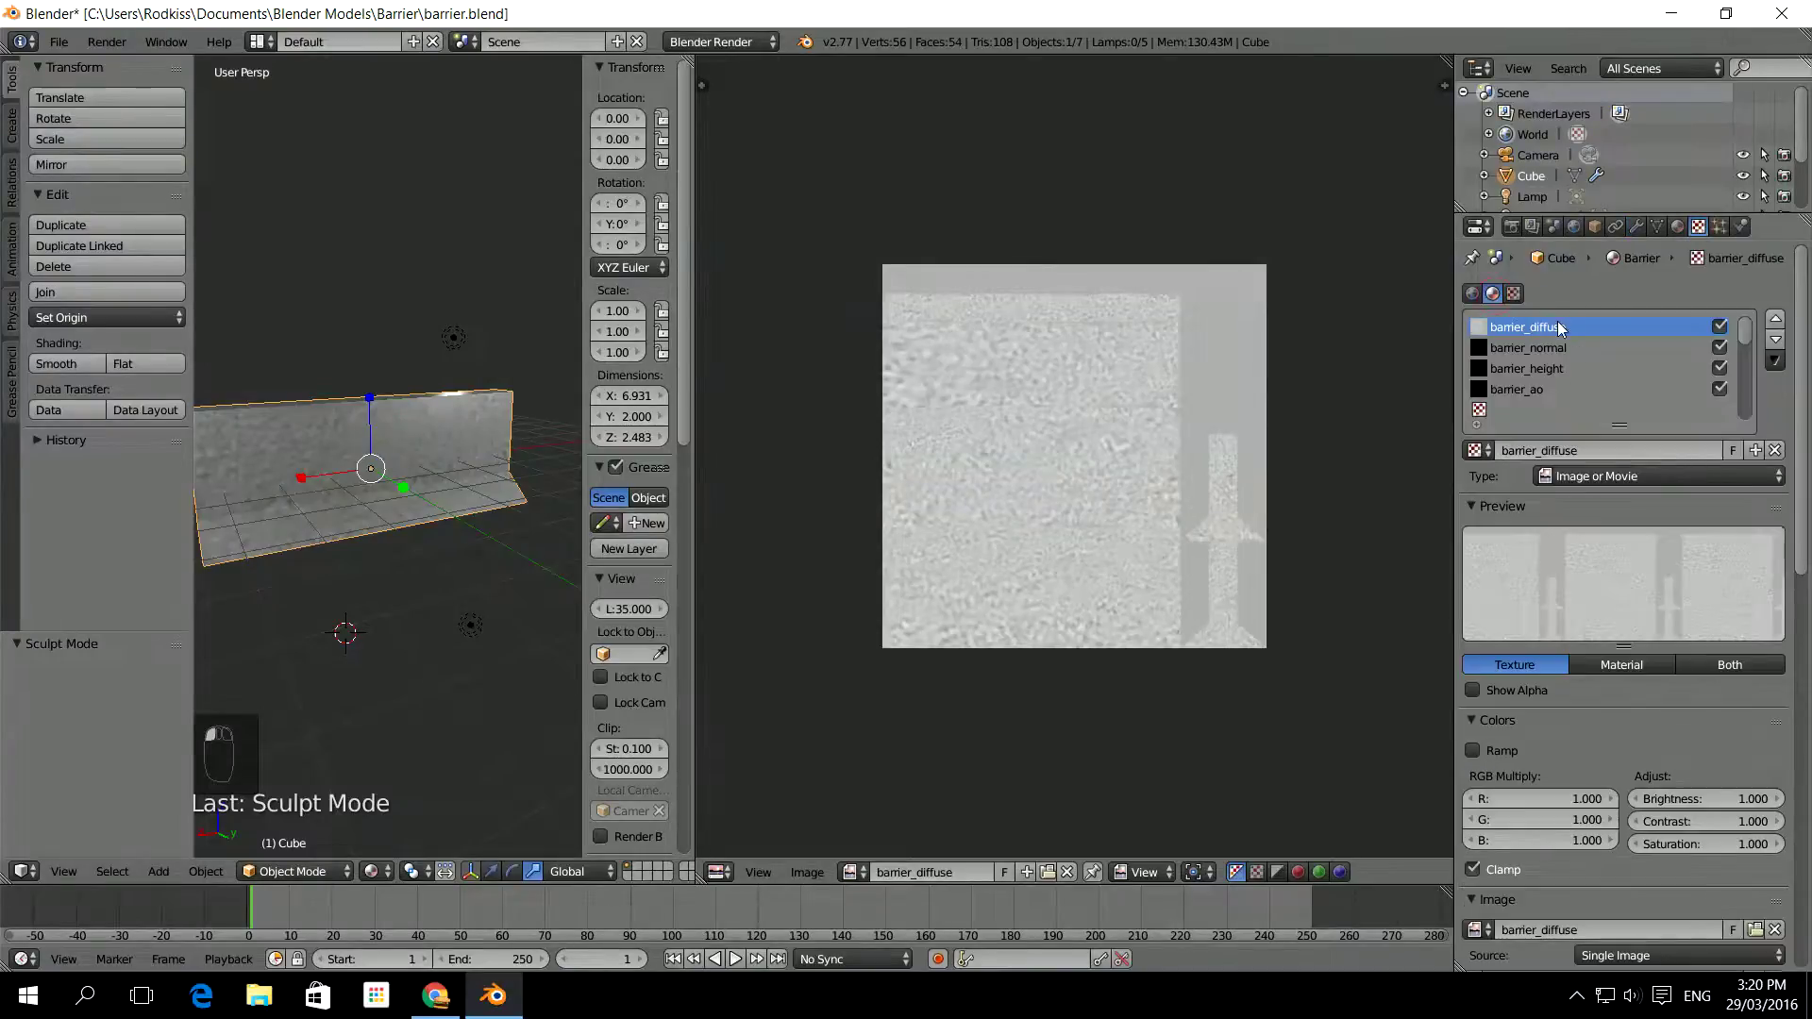
click(1562, 348)
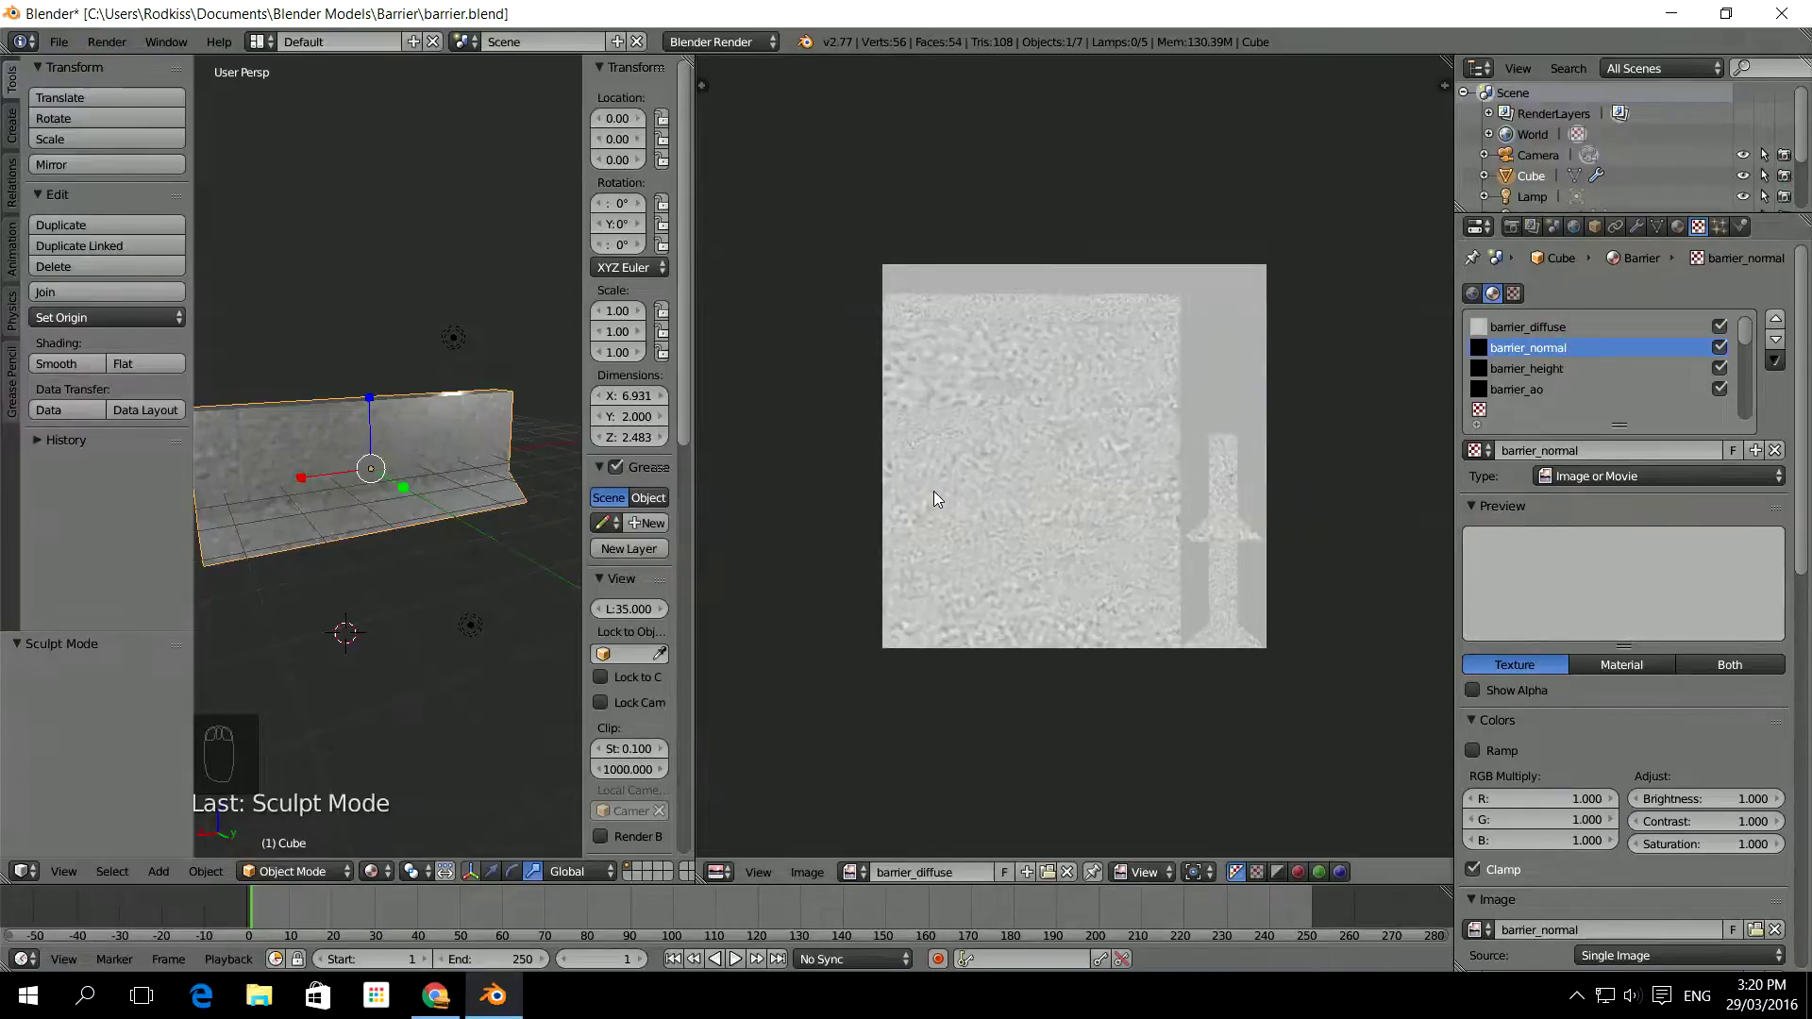
Assign the barrier_normal image to the barrier's UVs in Edit Mode and return to Object Mode
scroll(933, 490, down, 1)
scroll(461, 480, up, 1)
key(Tab)
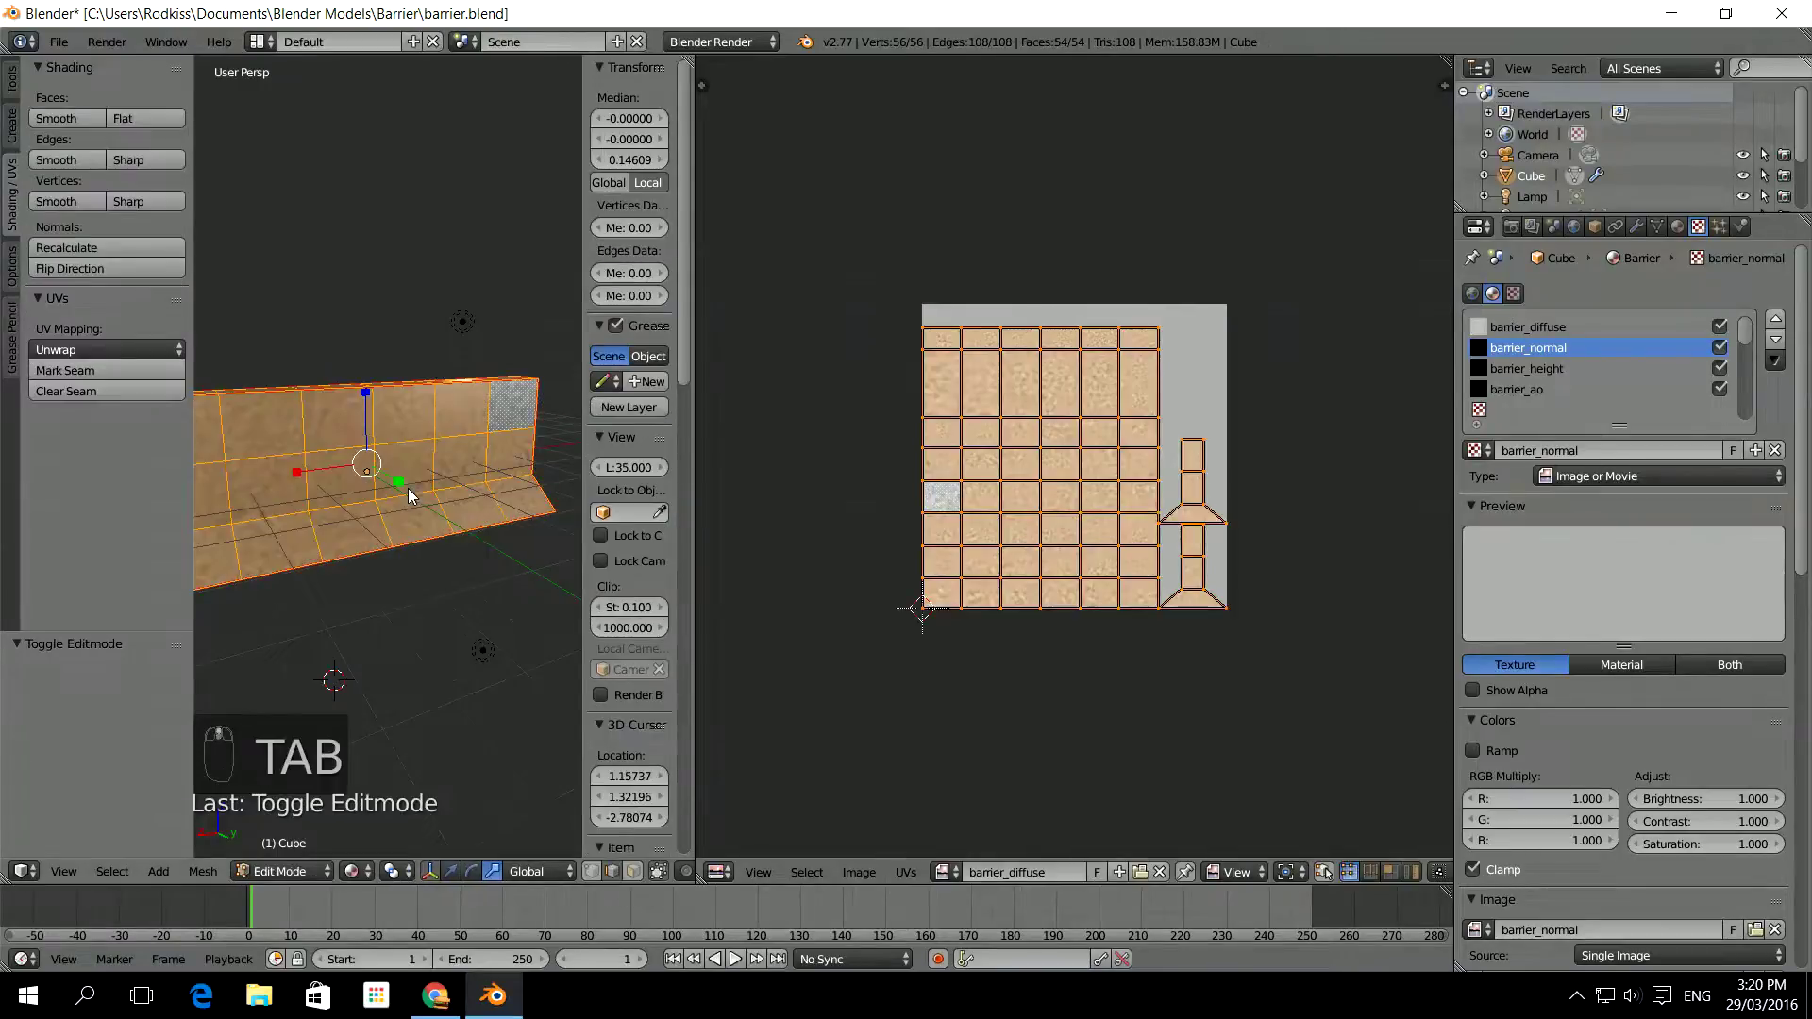
click(944, 868)
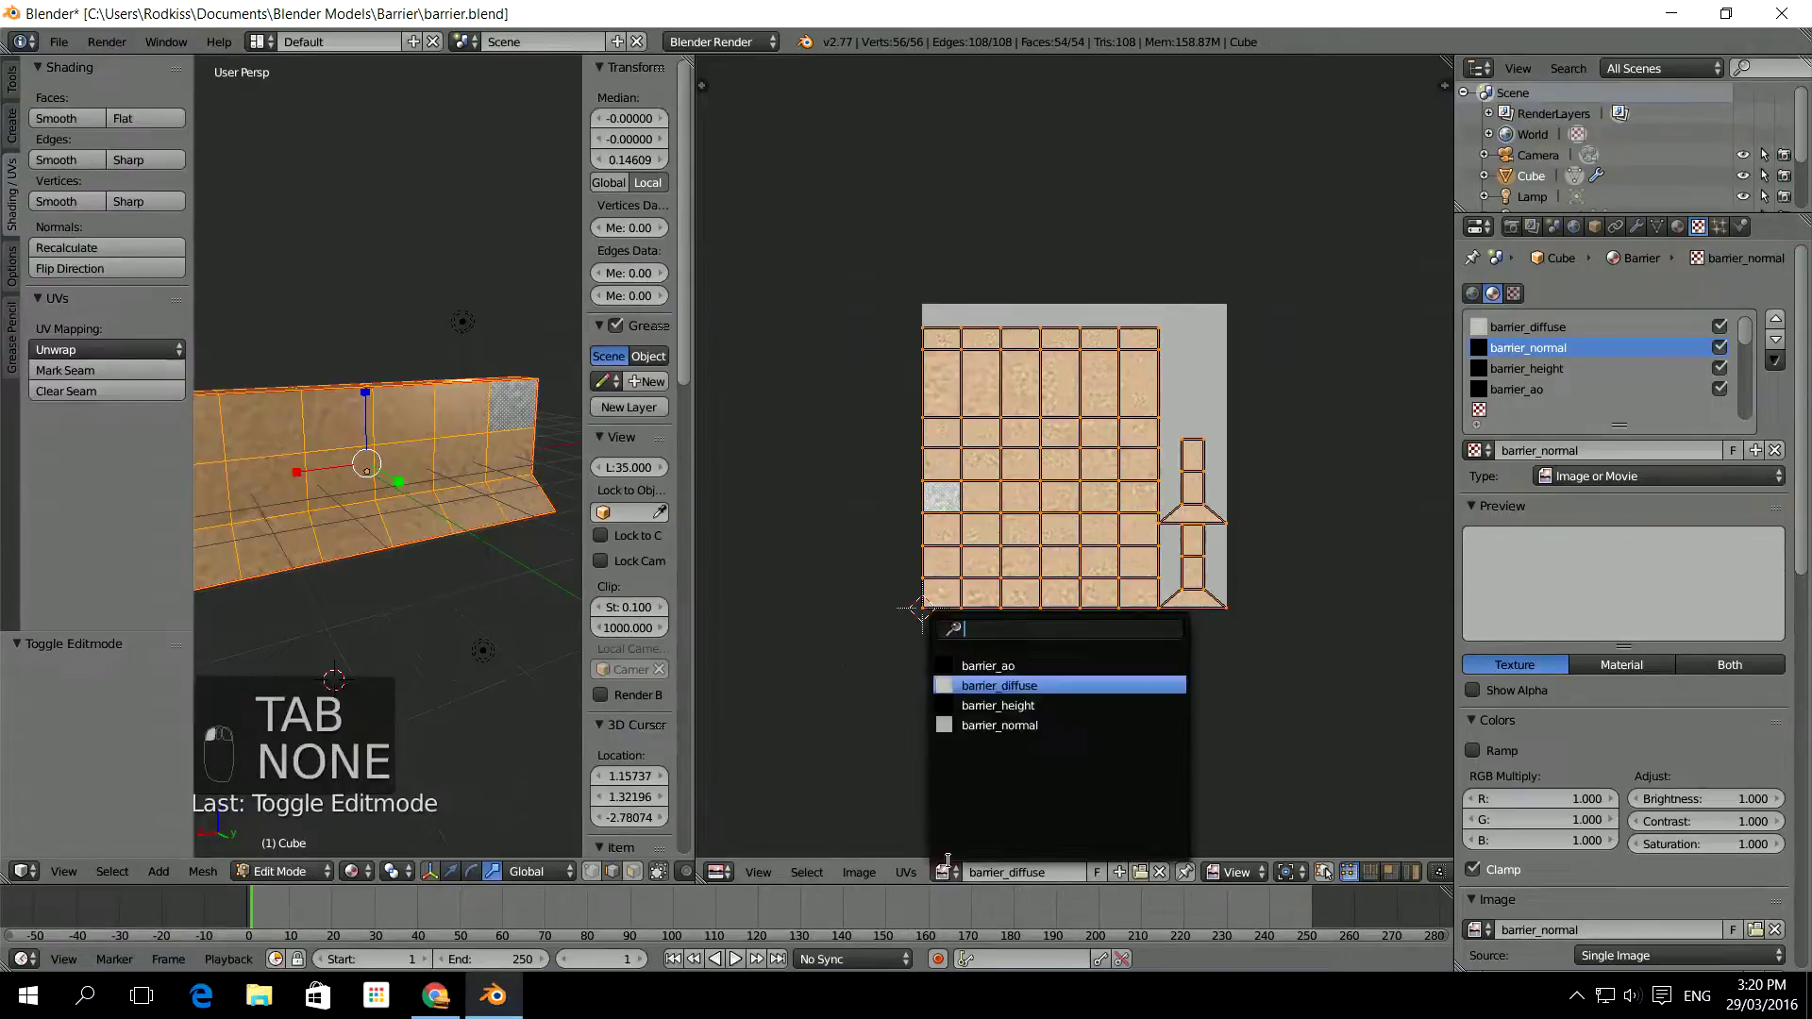
click(1013, 727)
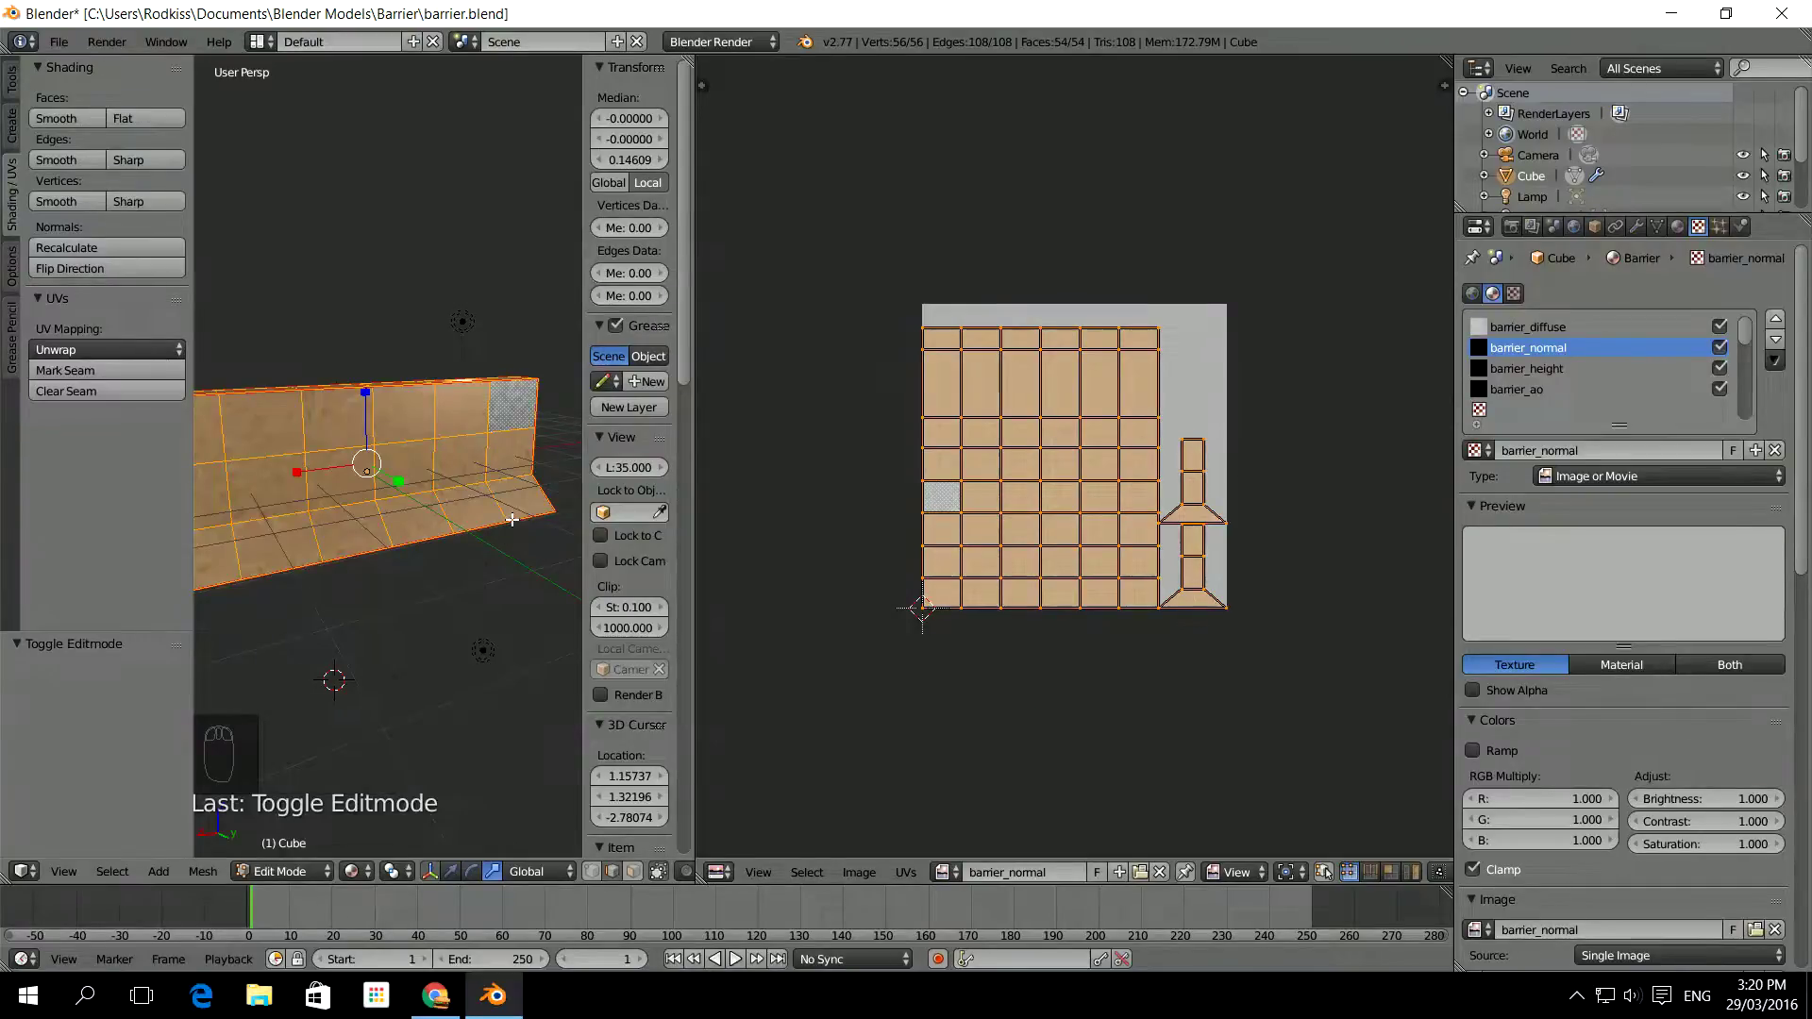
key(Tab)
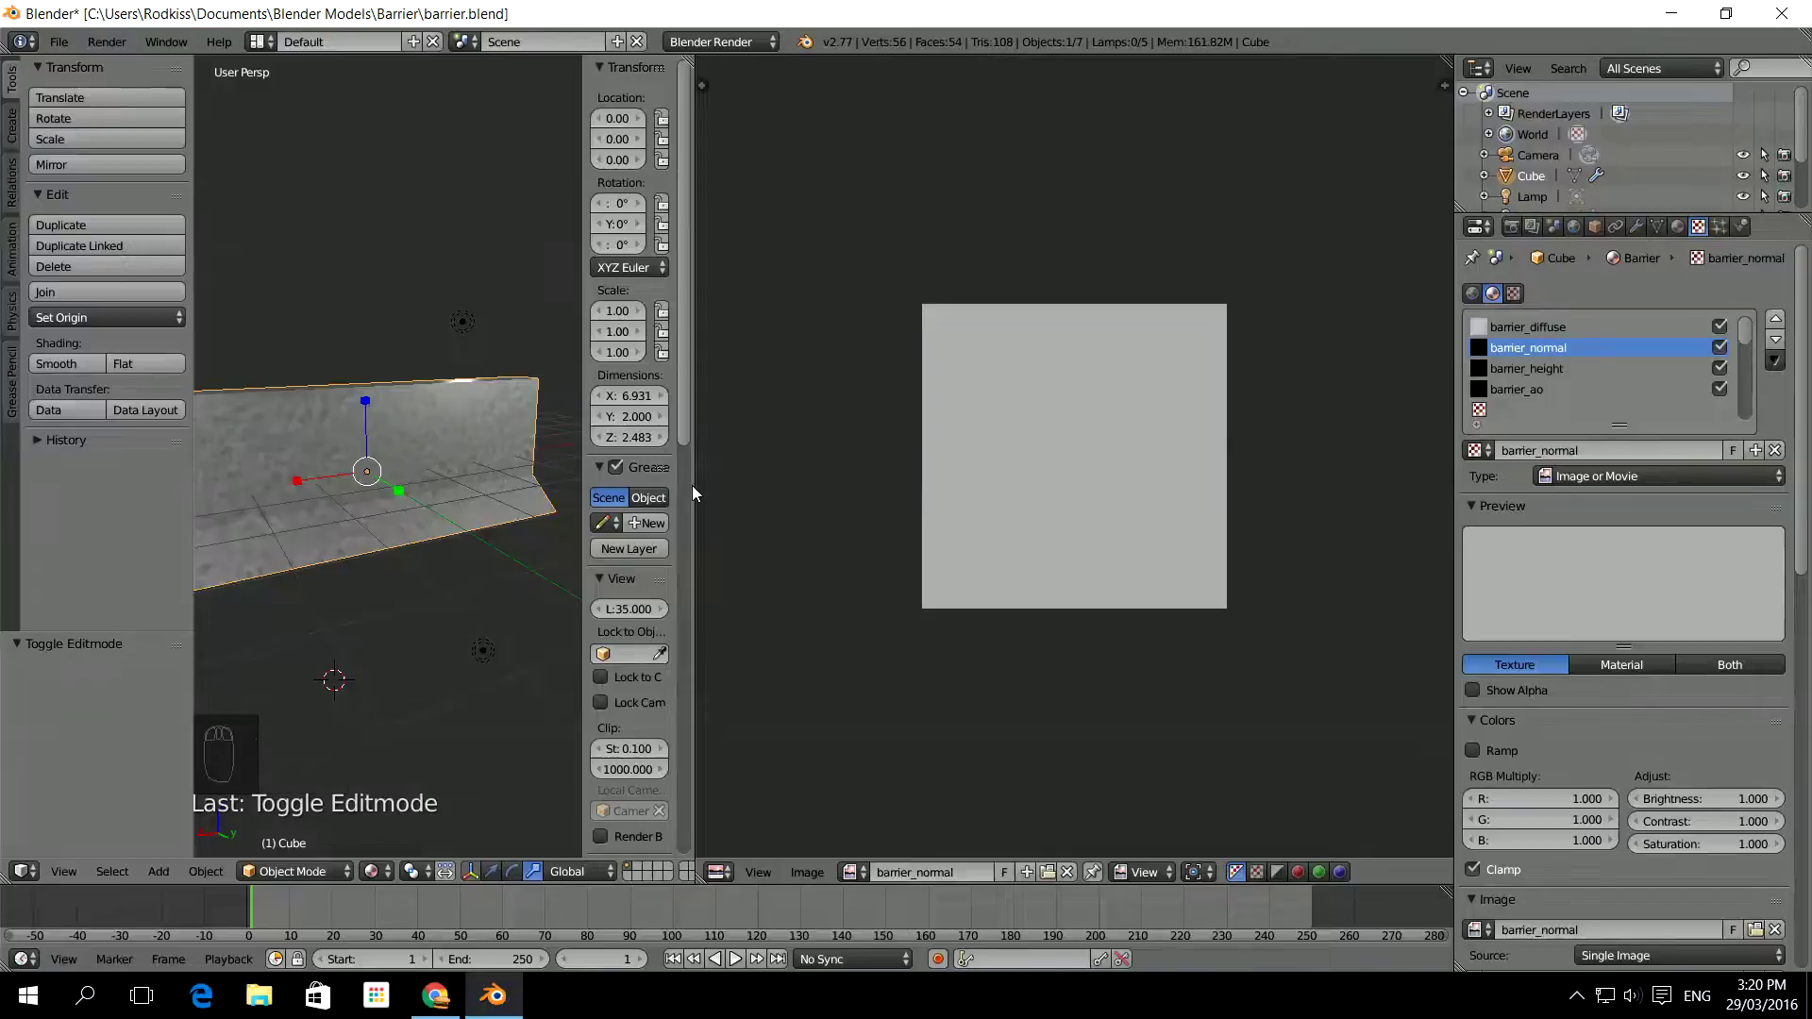
Widen the 3D view and expand the scene's Bake settings in the render properties
drag(694, 488, 873, 499)
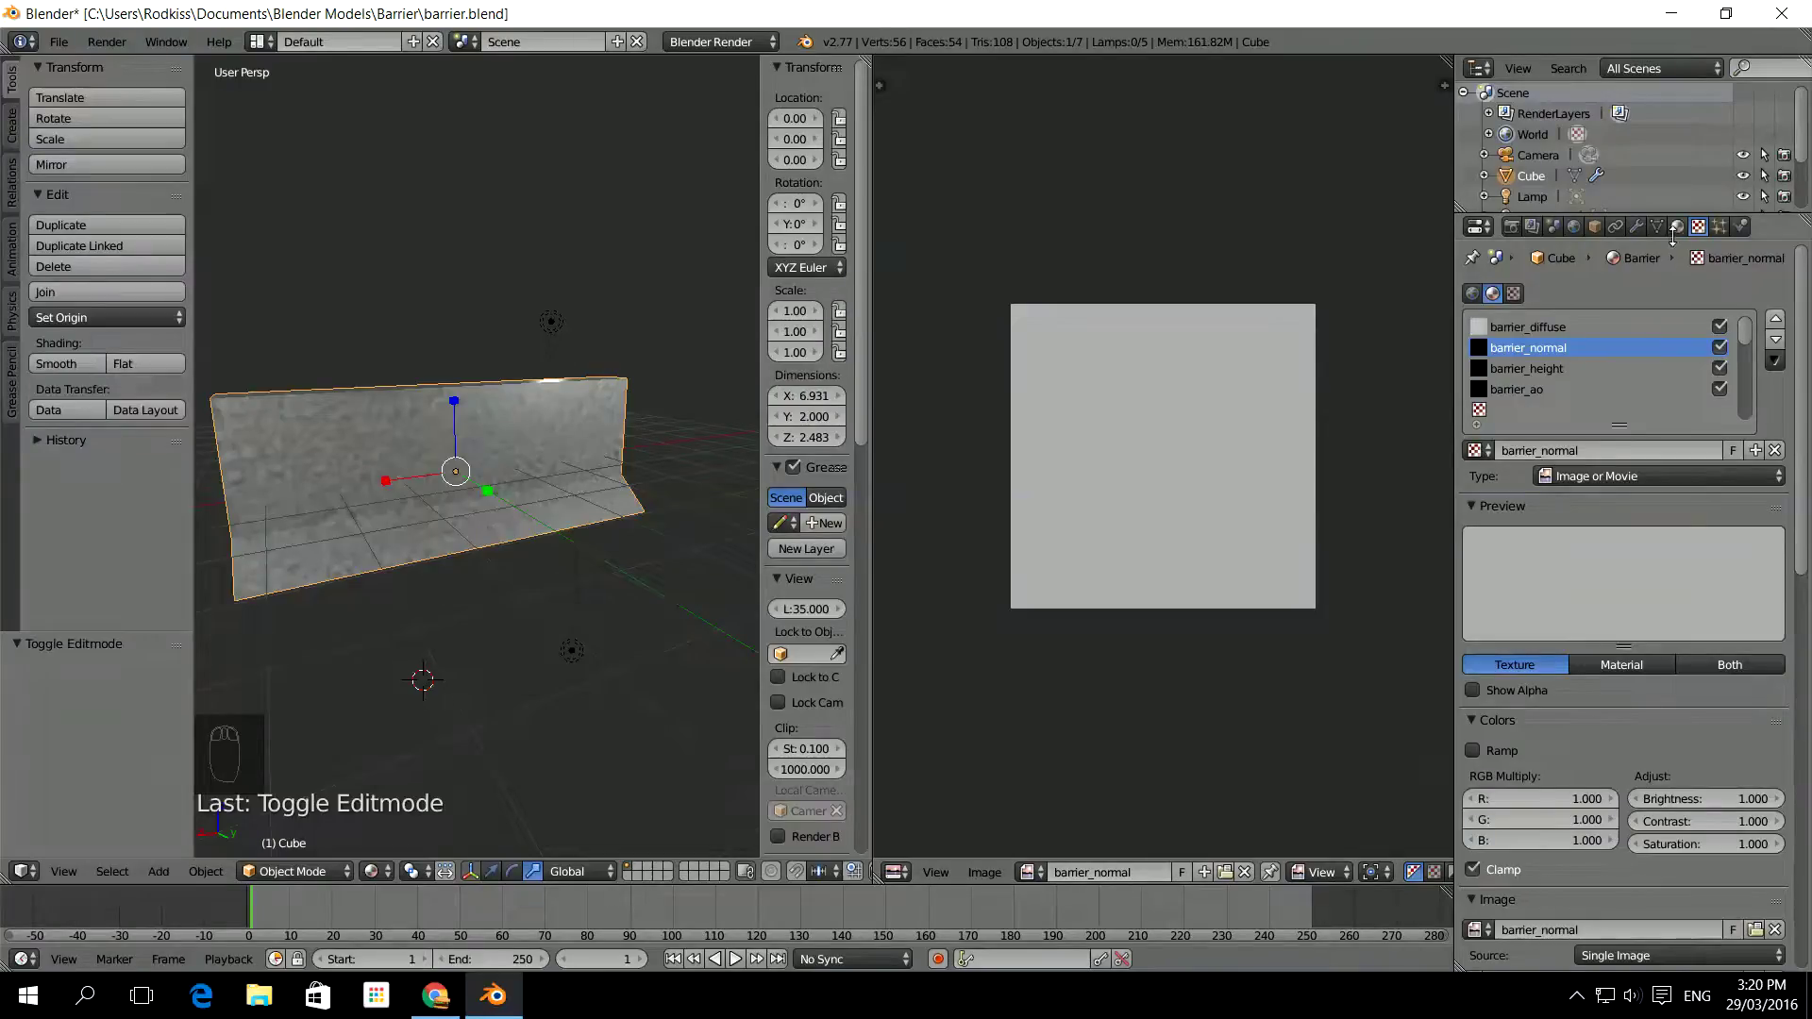
click(1511, 227)
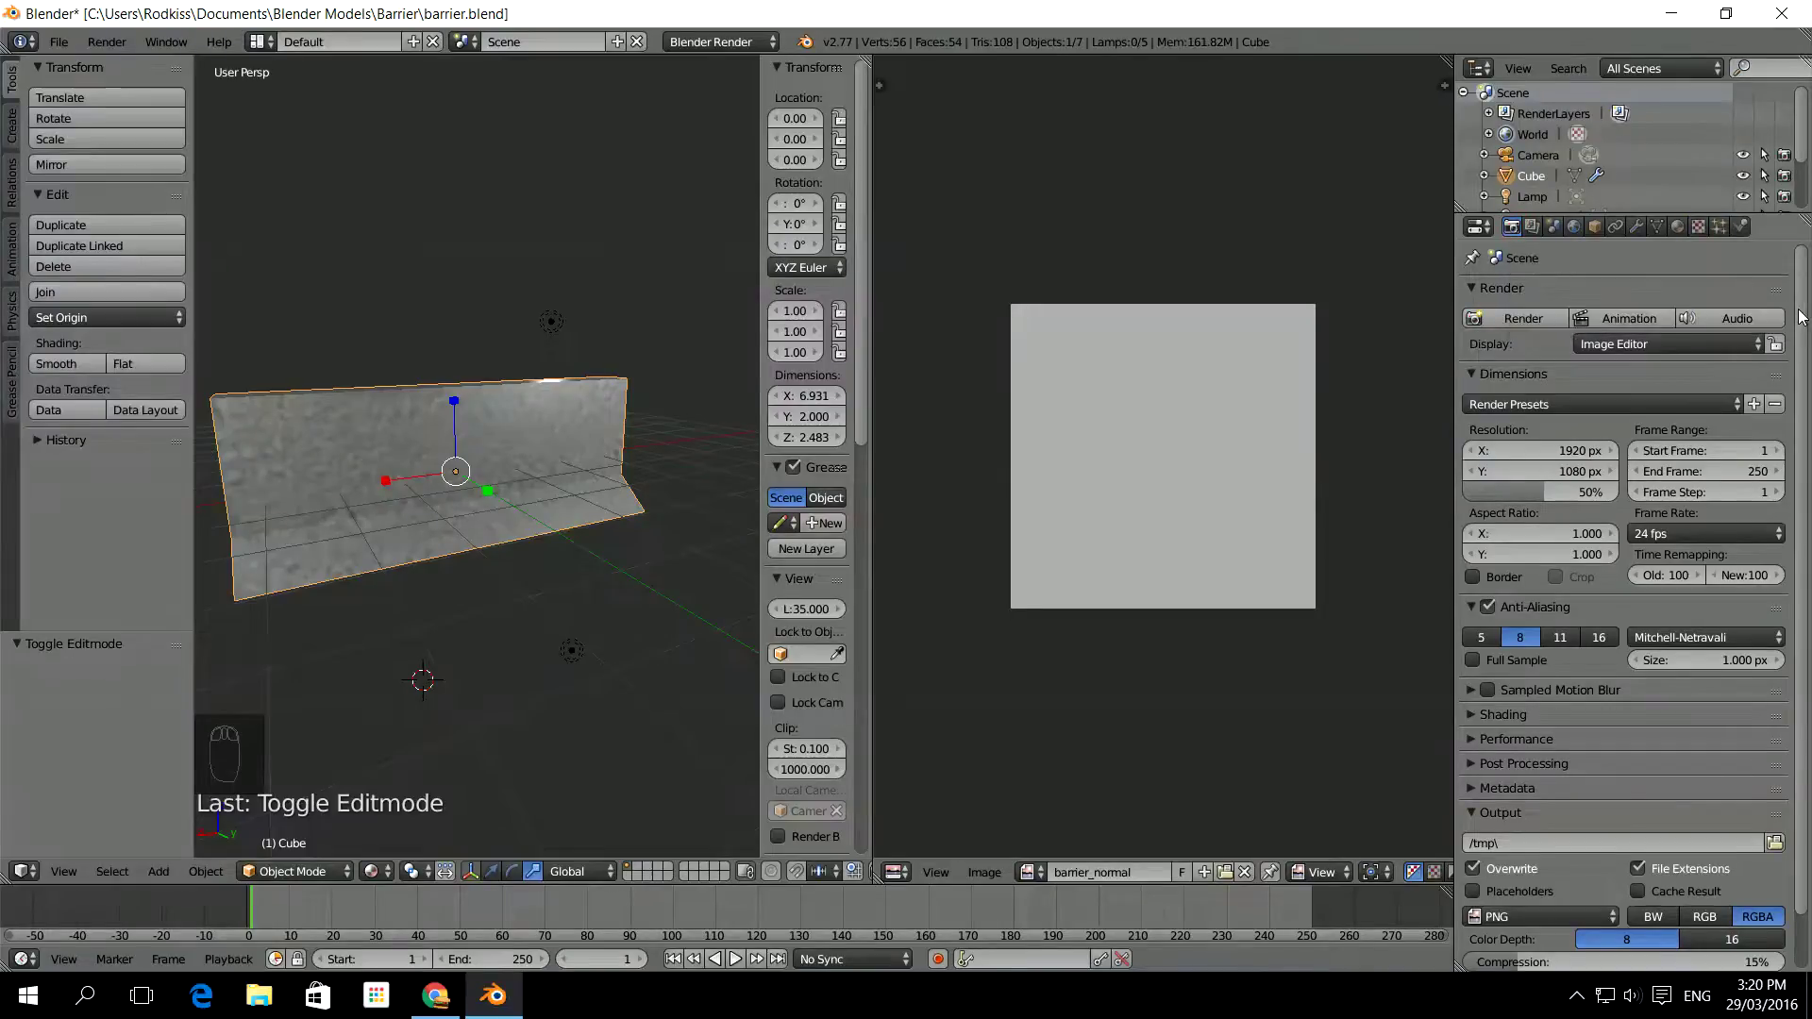
scroll(1794, 316, down, 2)
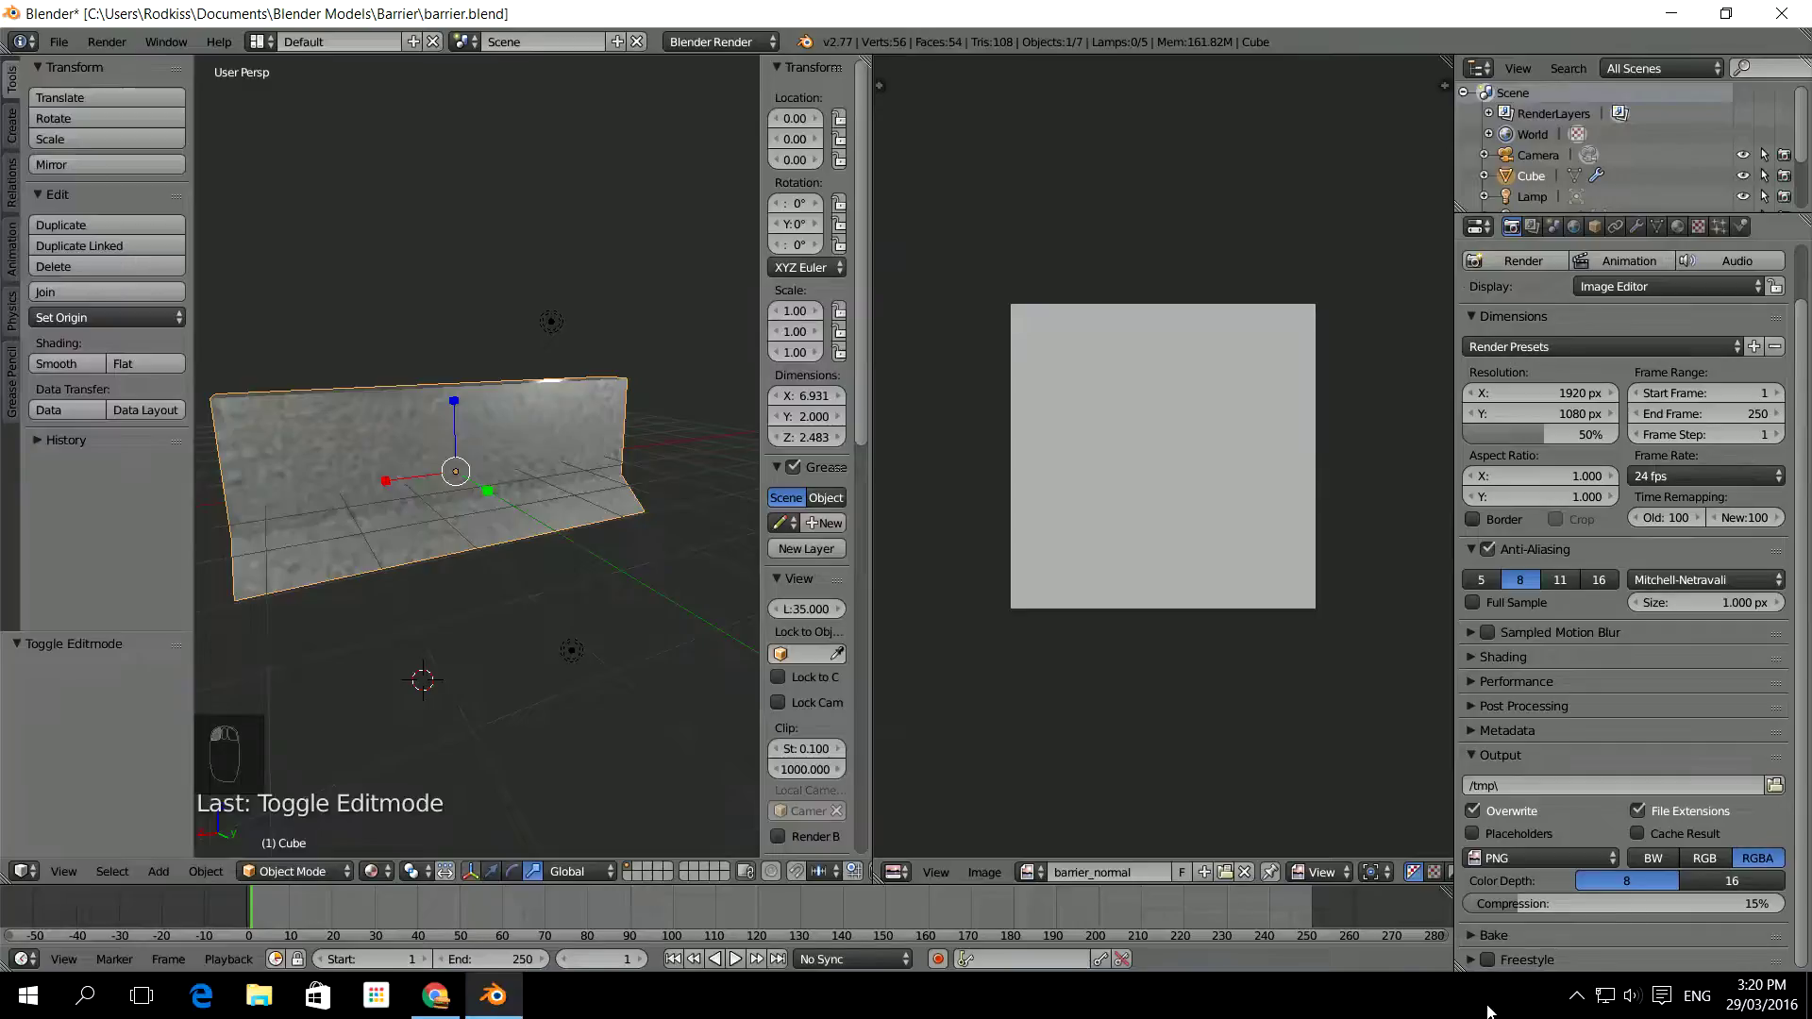
click(1472, 936)
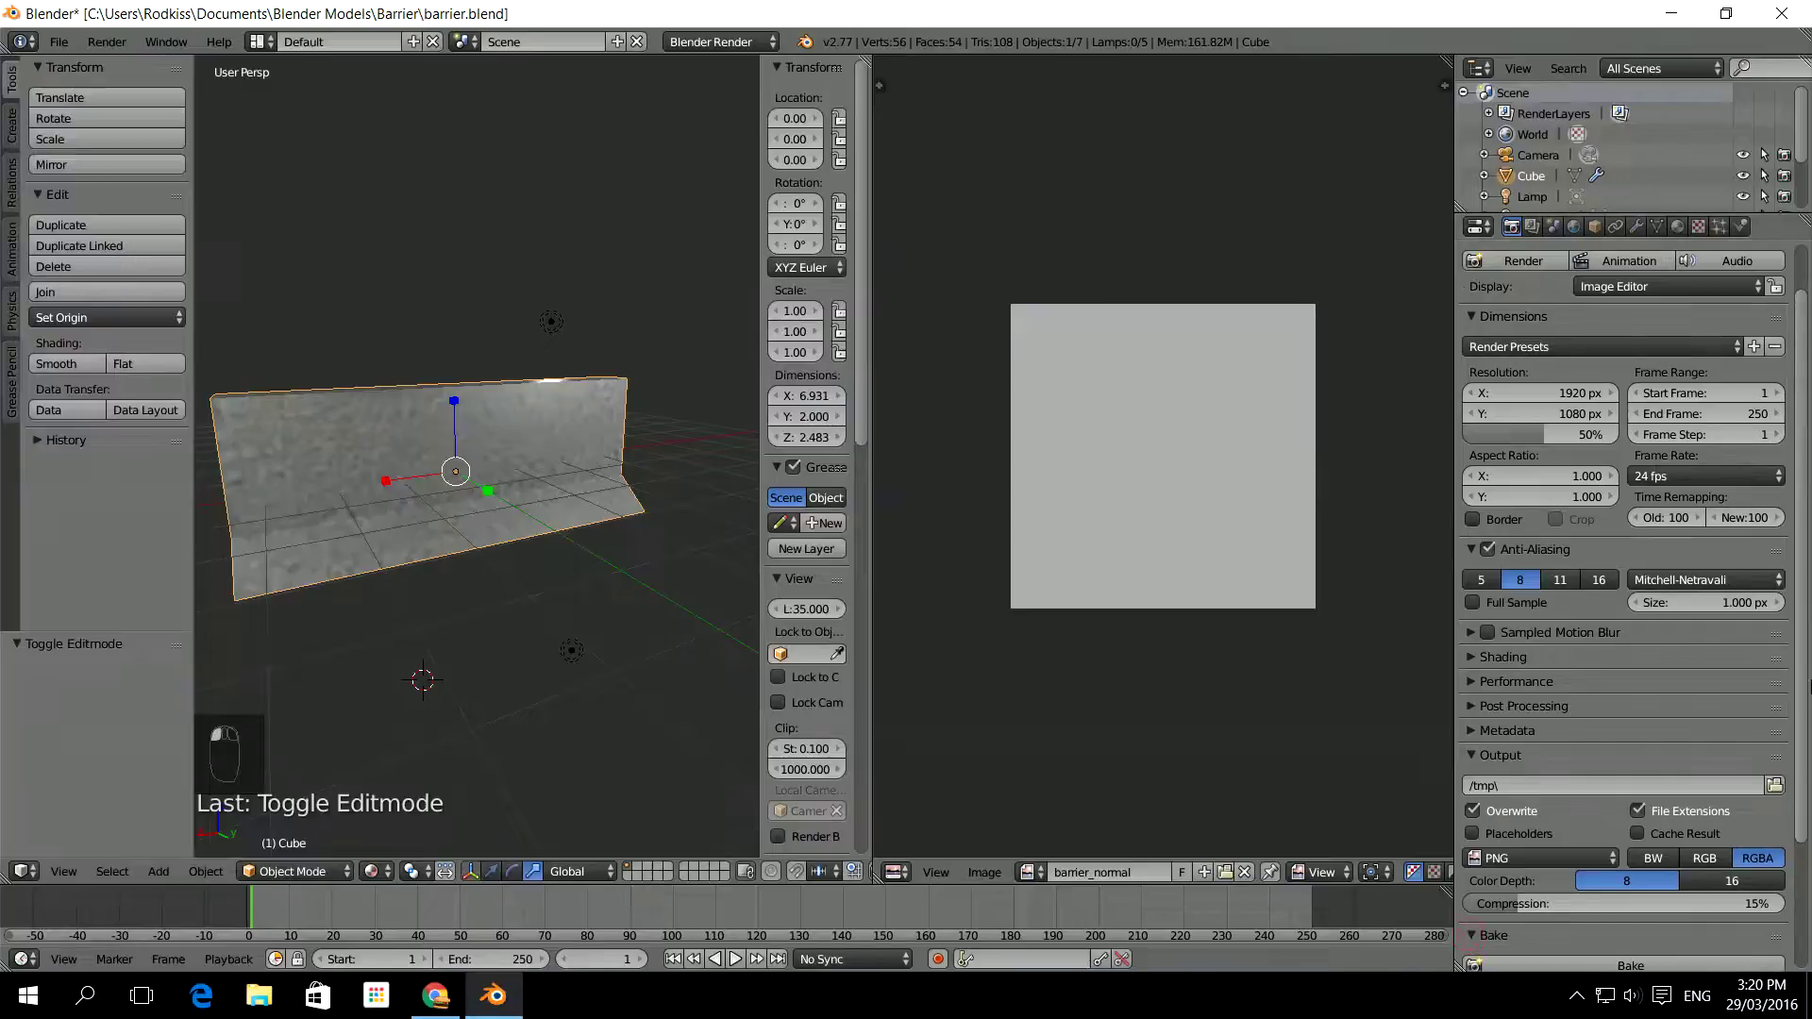
drag(1798, 689, 1807, 831)
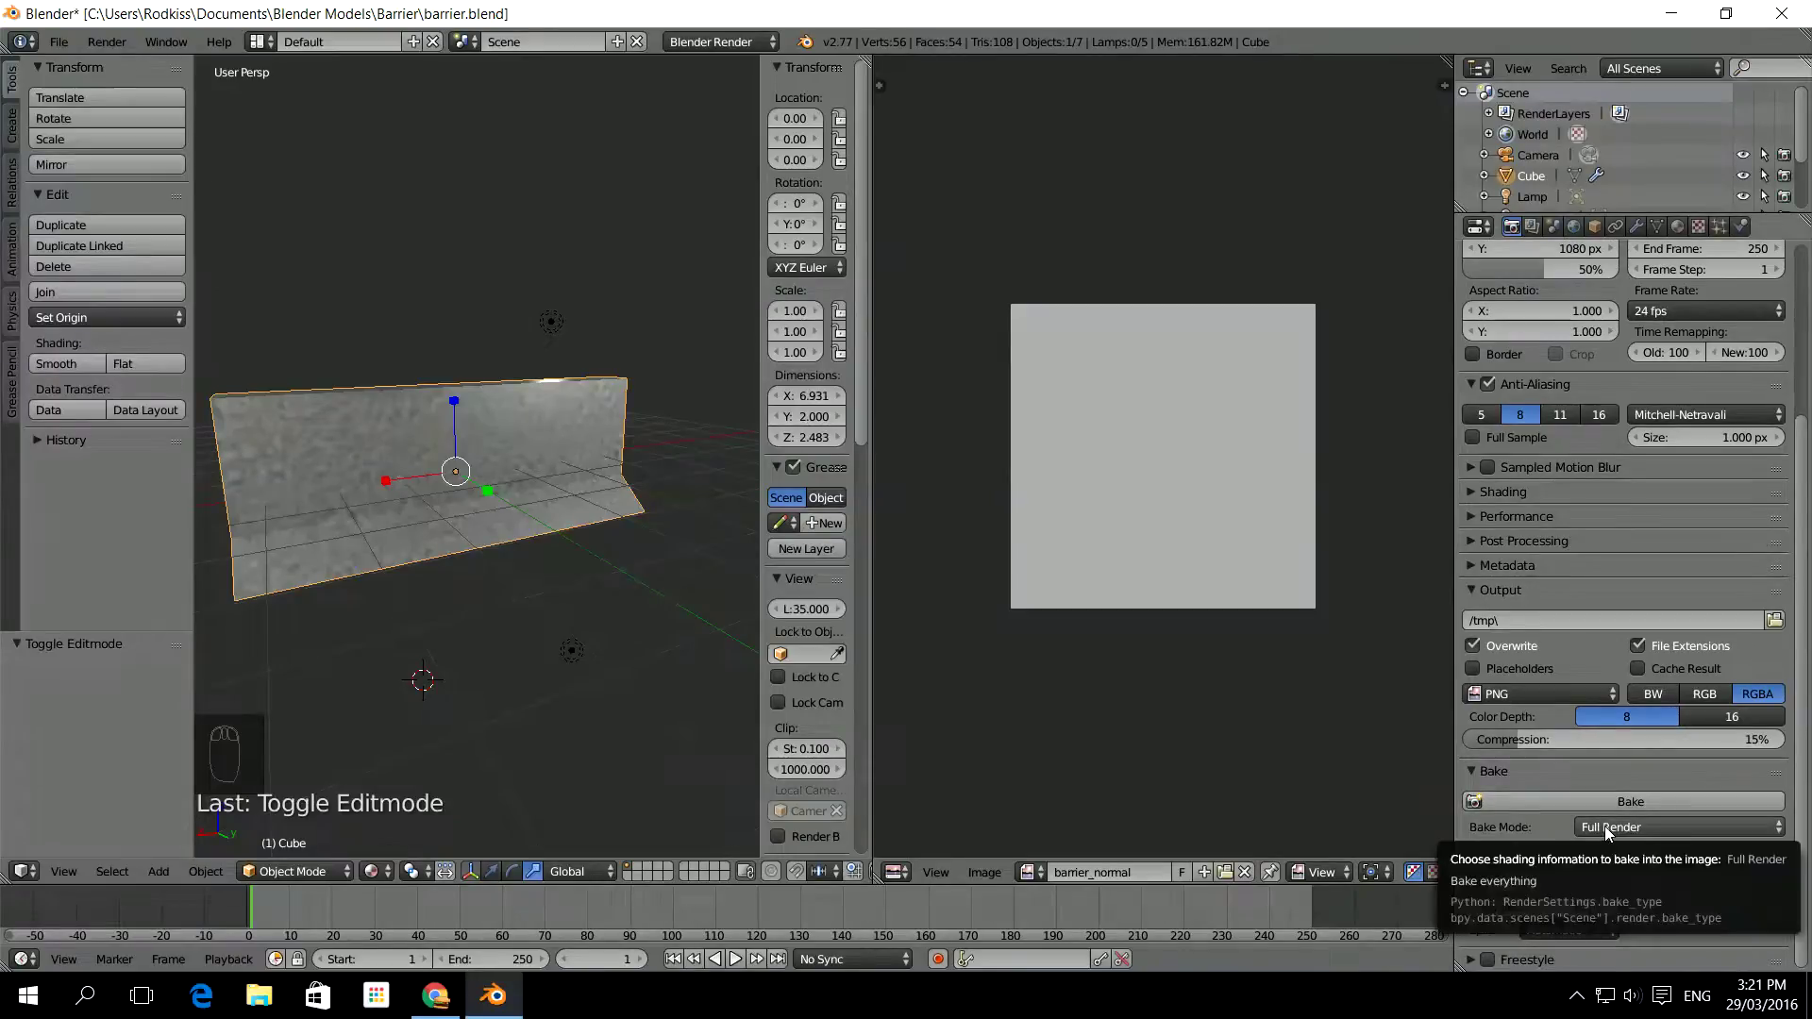
Set the bake mode to Normals with Bake from Multires enabled and bake into the barrier_normal image
click(1605, 826)
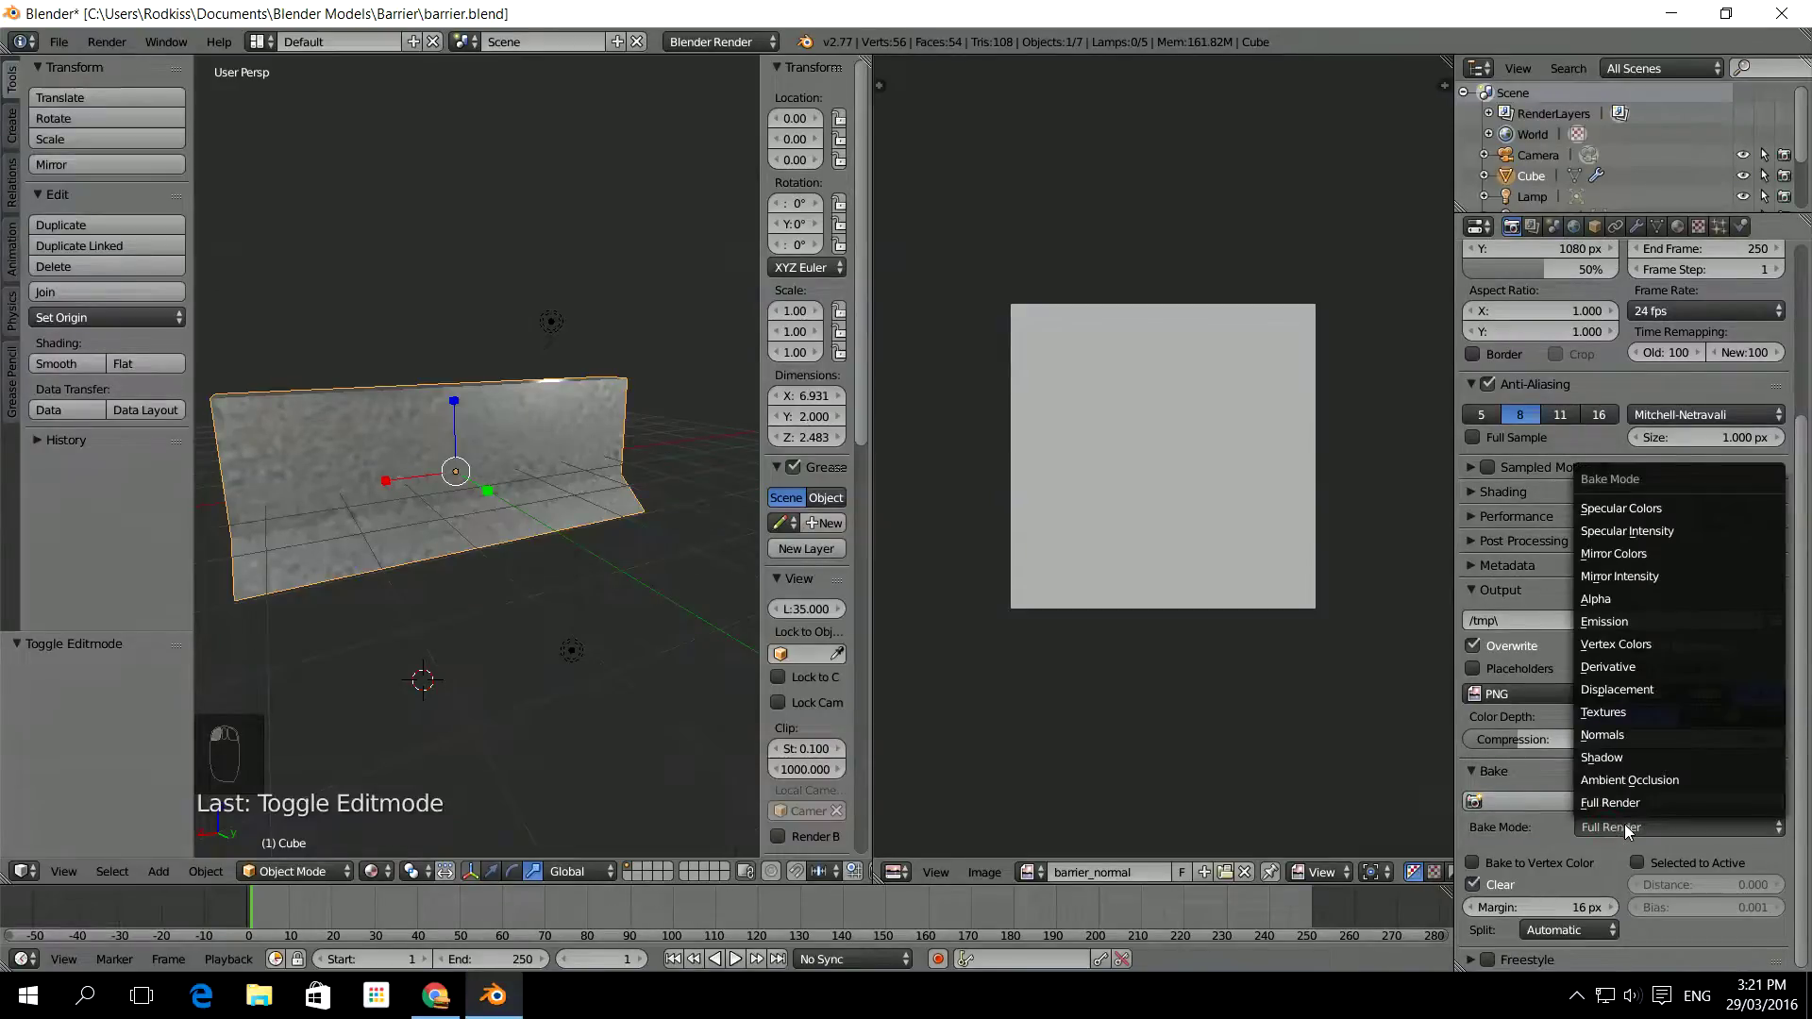
click(1628, 735)
scroll(1787, 773, down, 2)
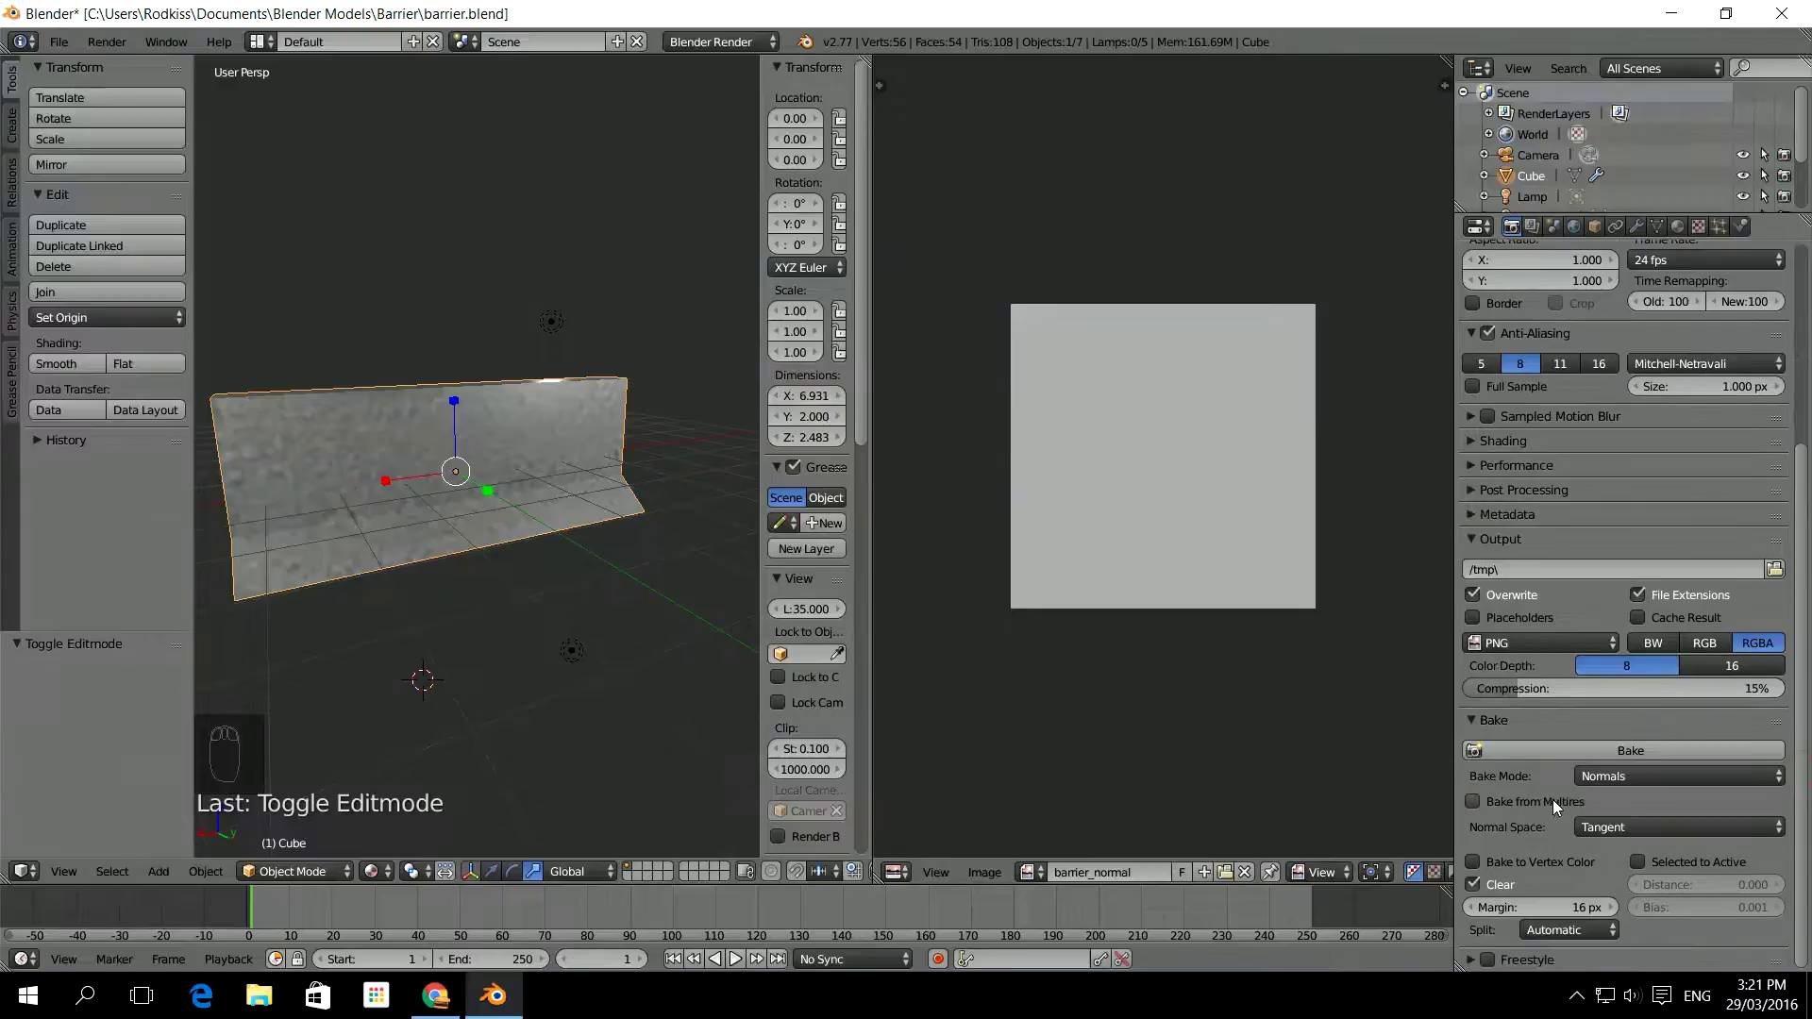
click(1471, 801)
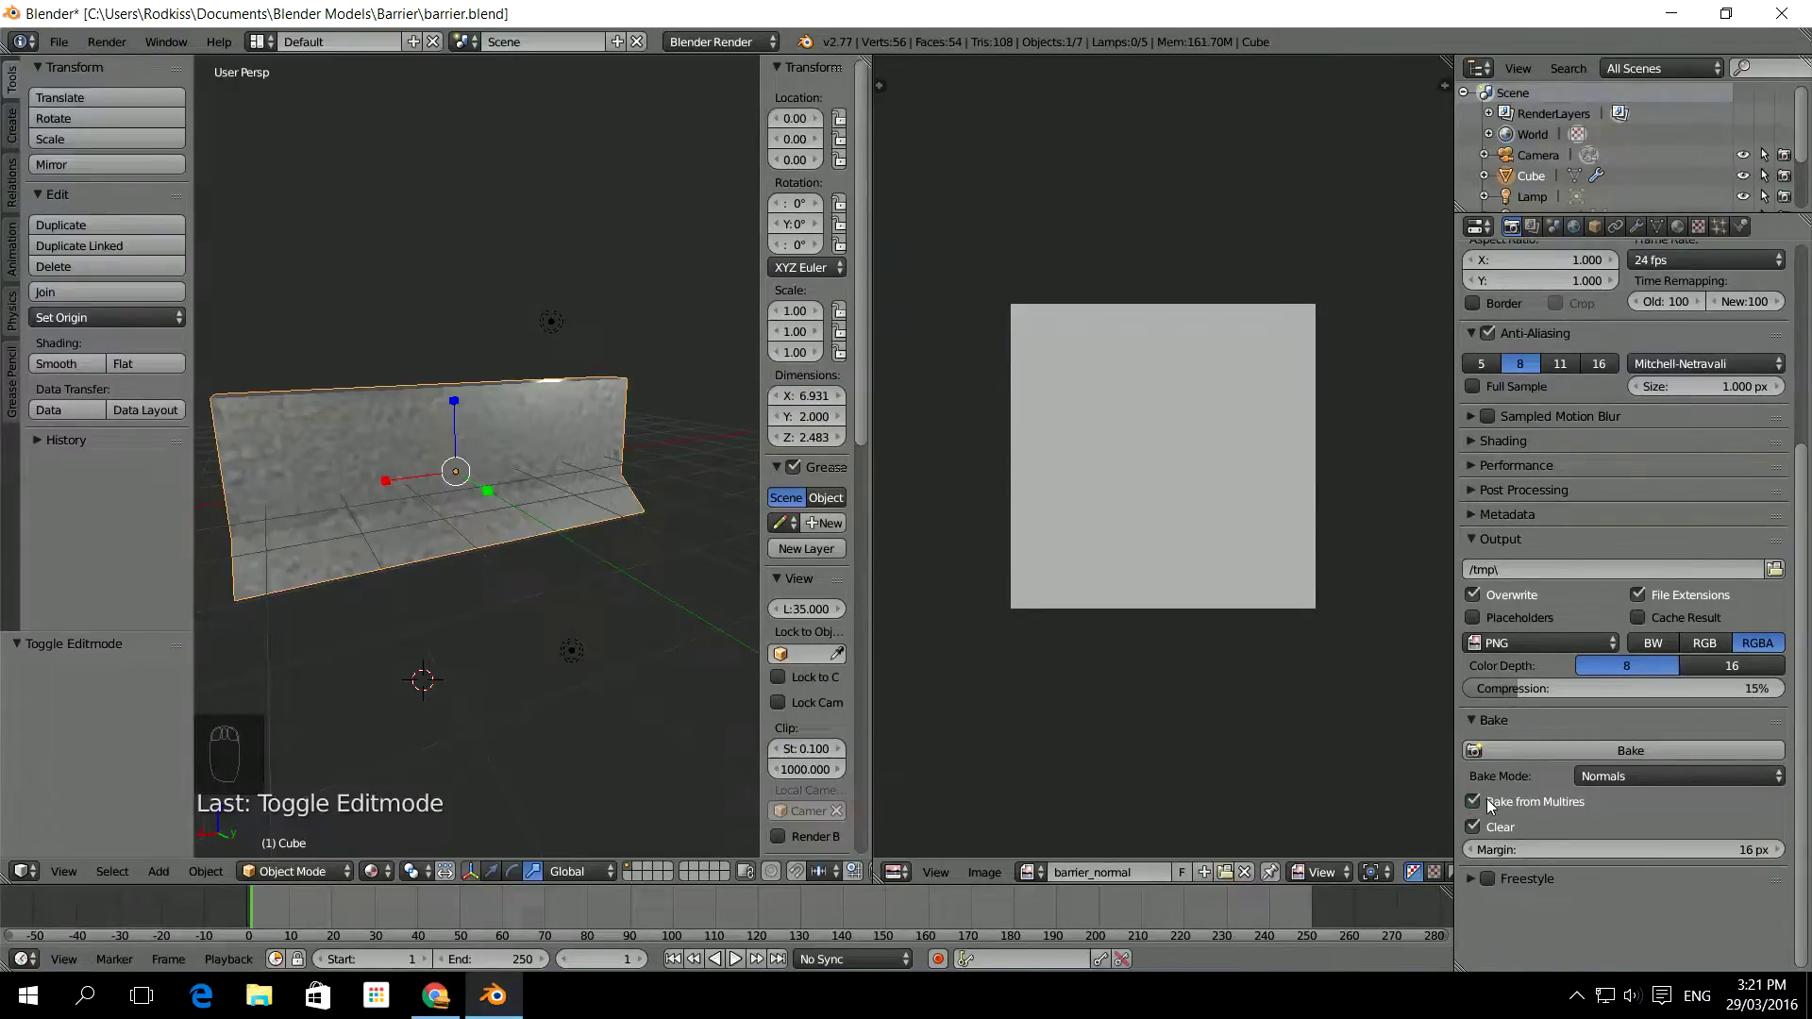
click(1560, 749)
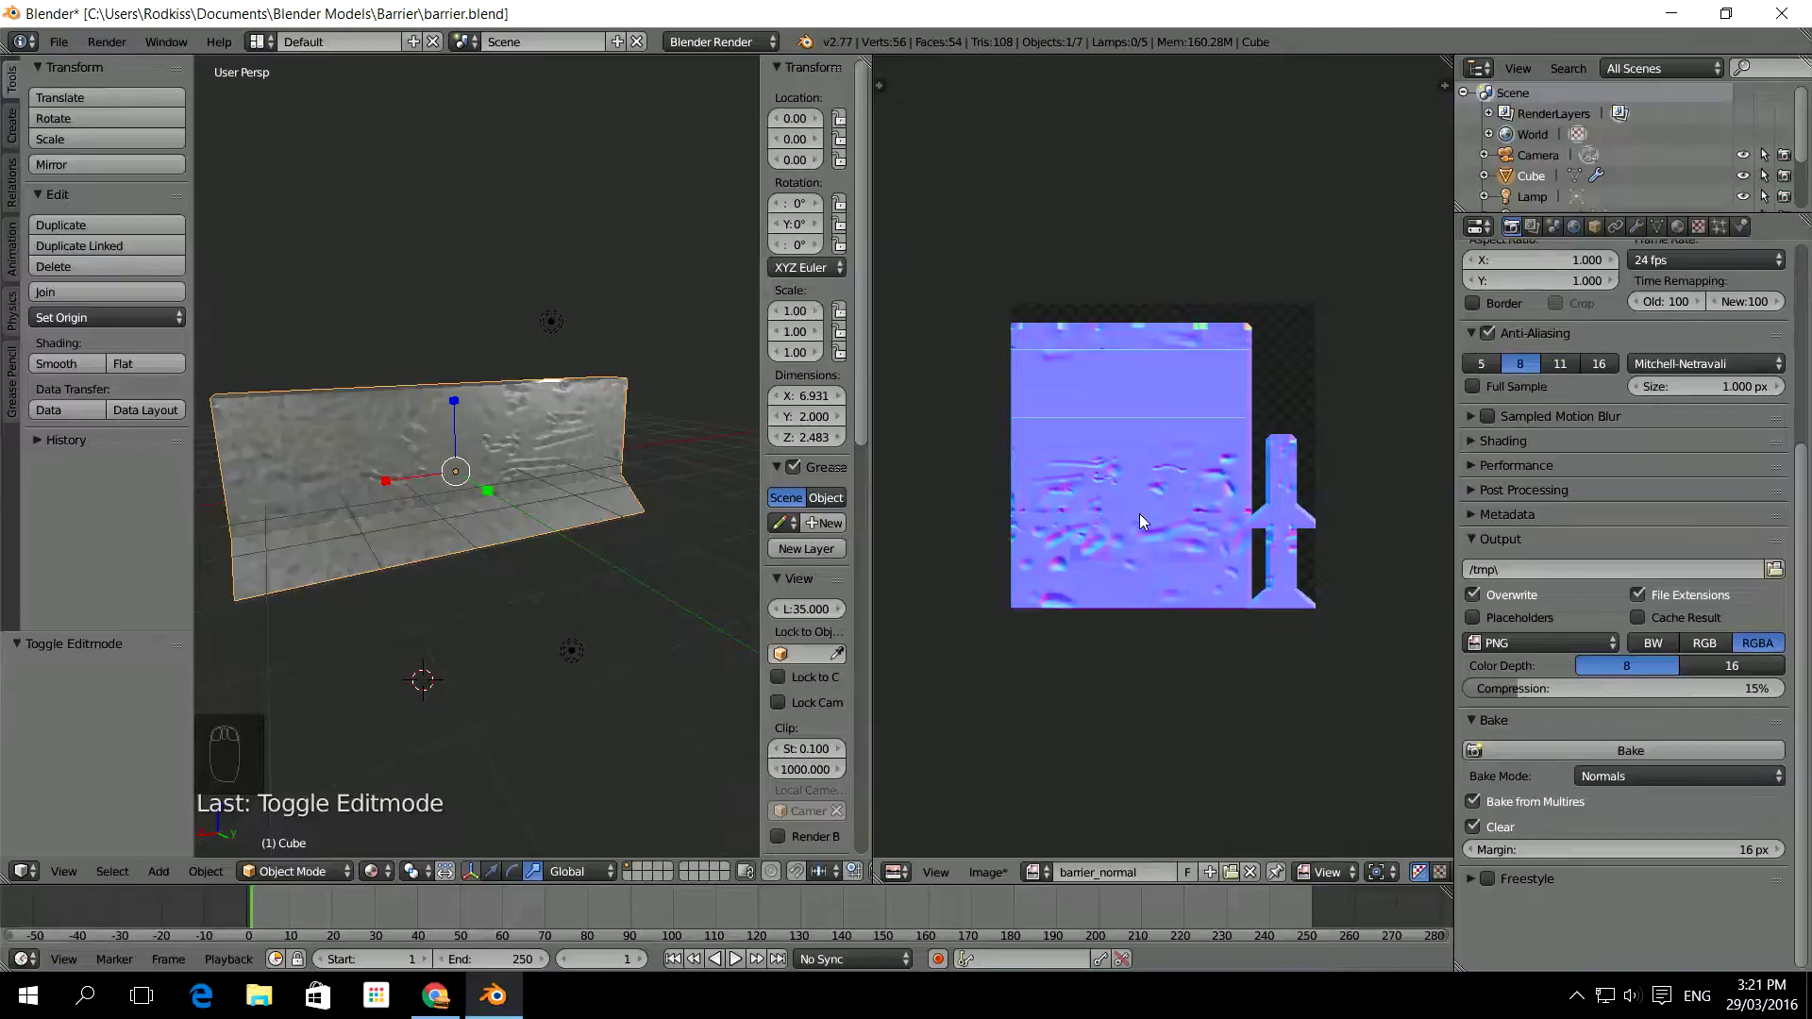
Inspect the baked normal map up close and save the barrier_normal image
scroll(1123, 493, up, 6)
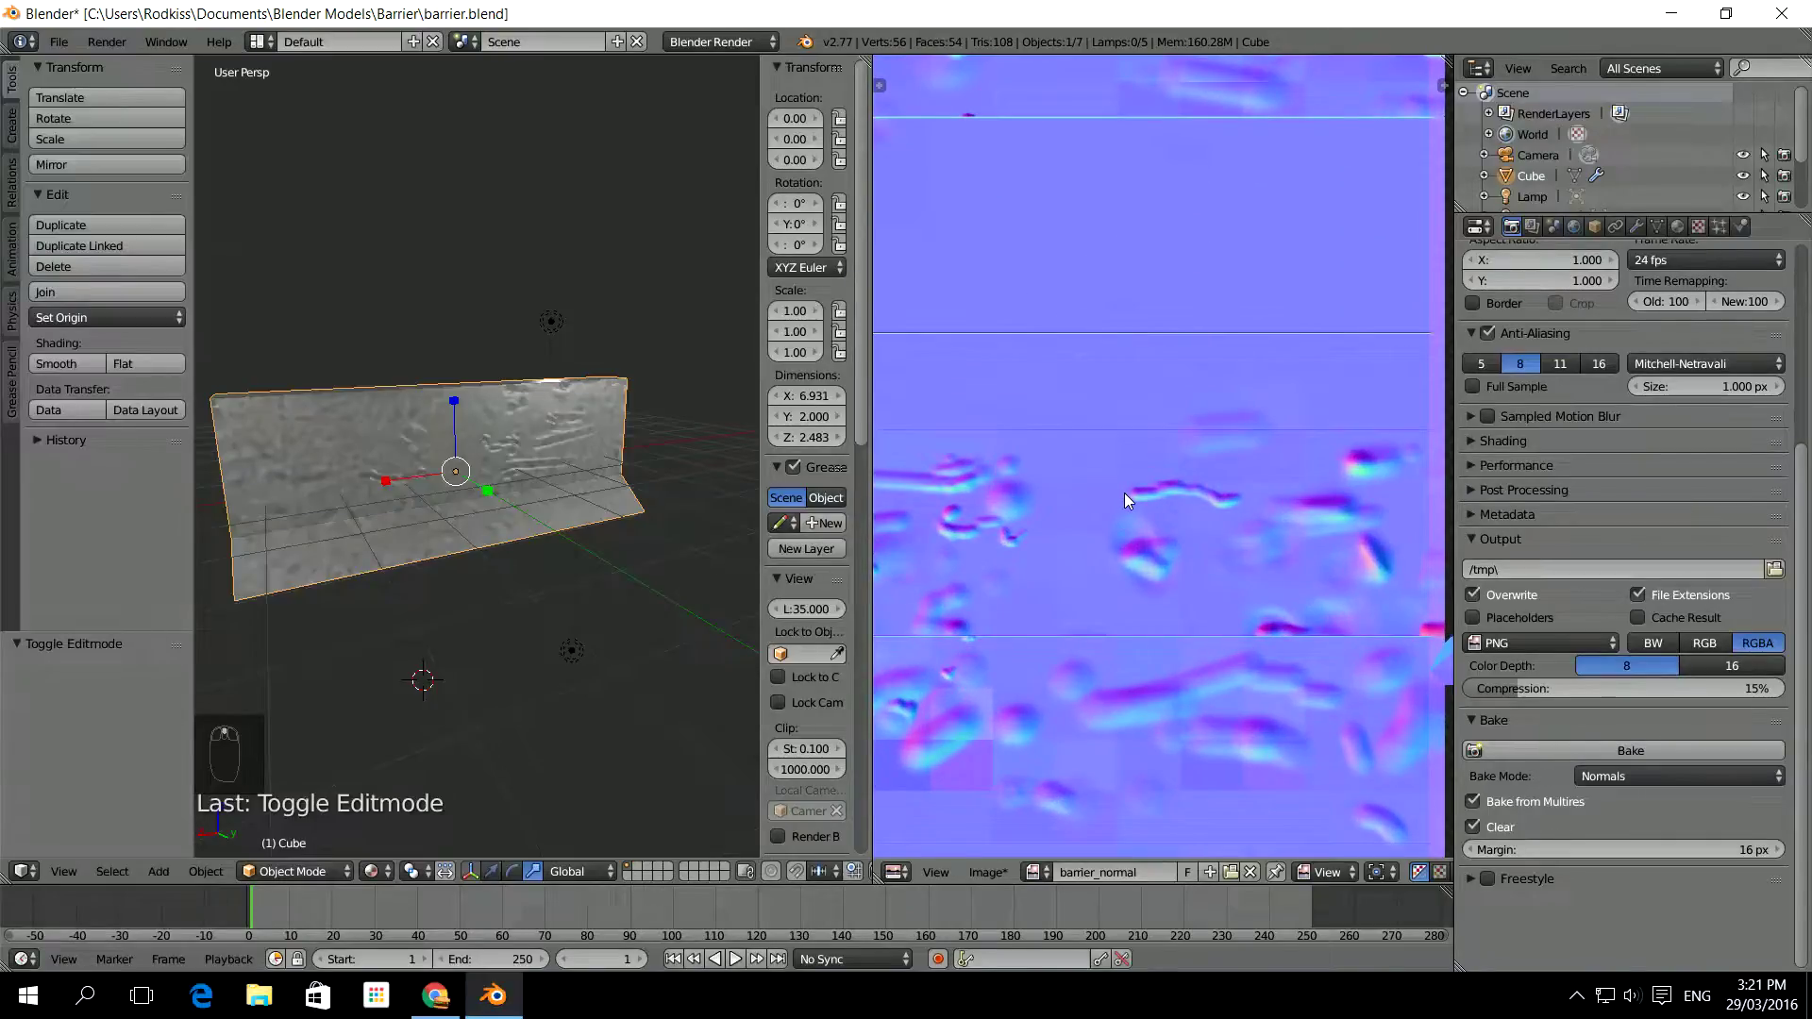
scroll(1124, 493, down, 6)
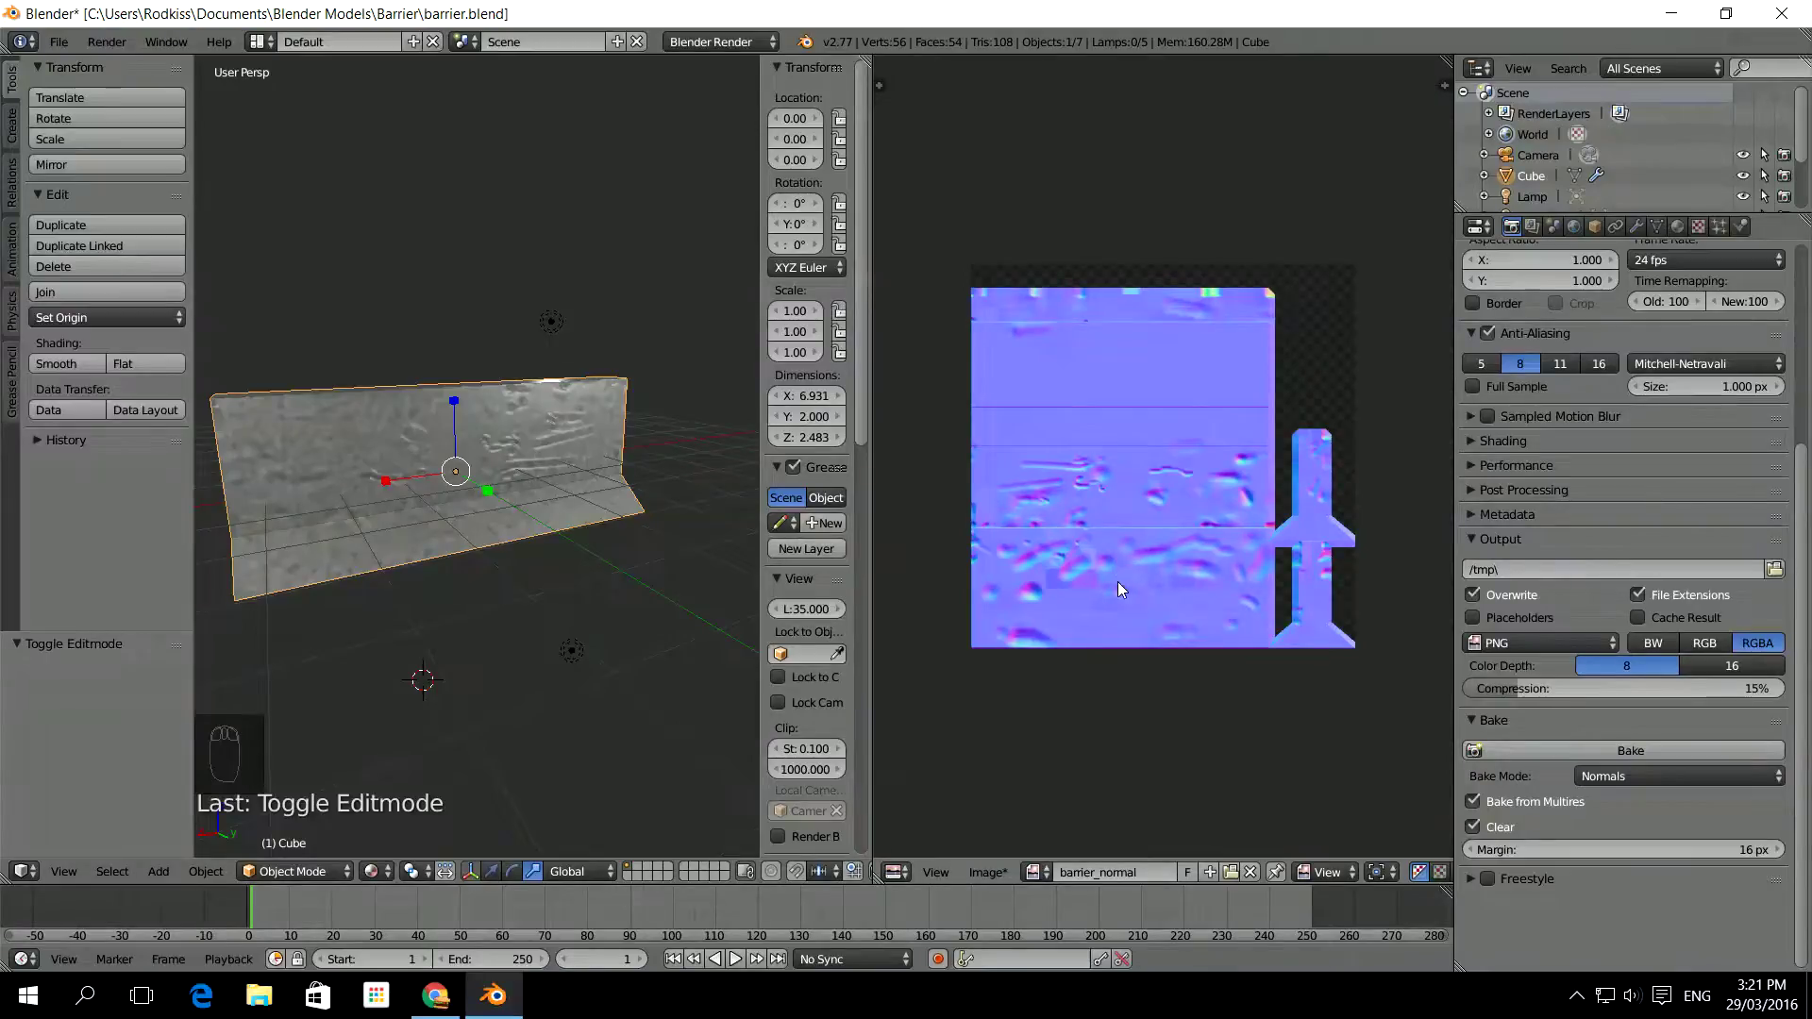
click(987, 874)
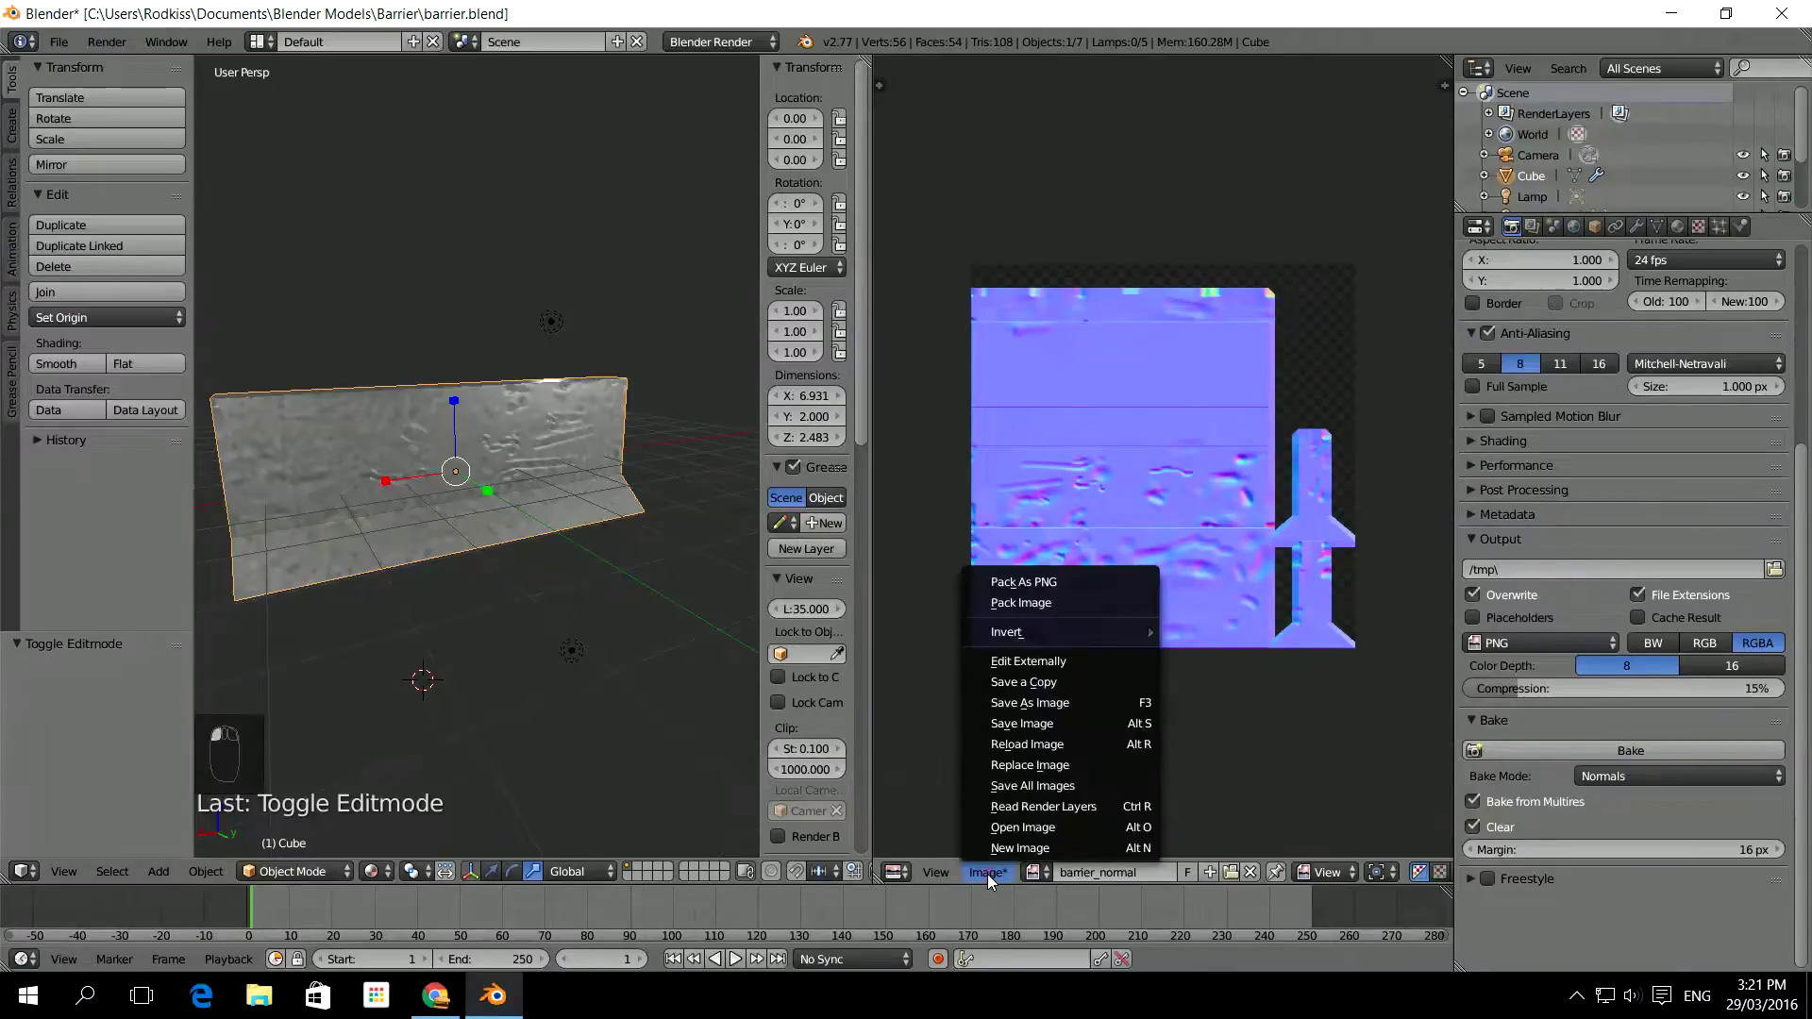
click(1050, 723)
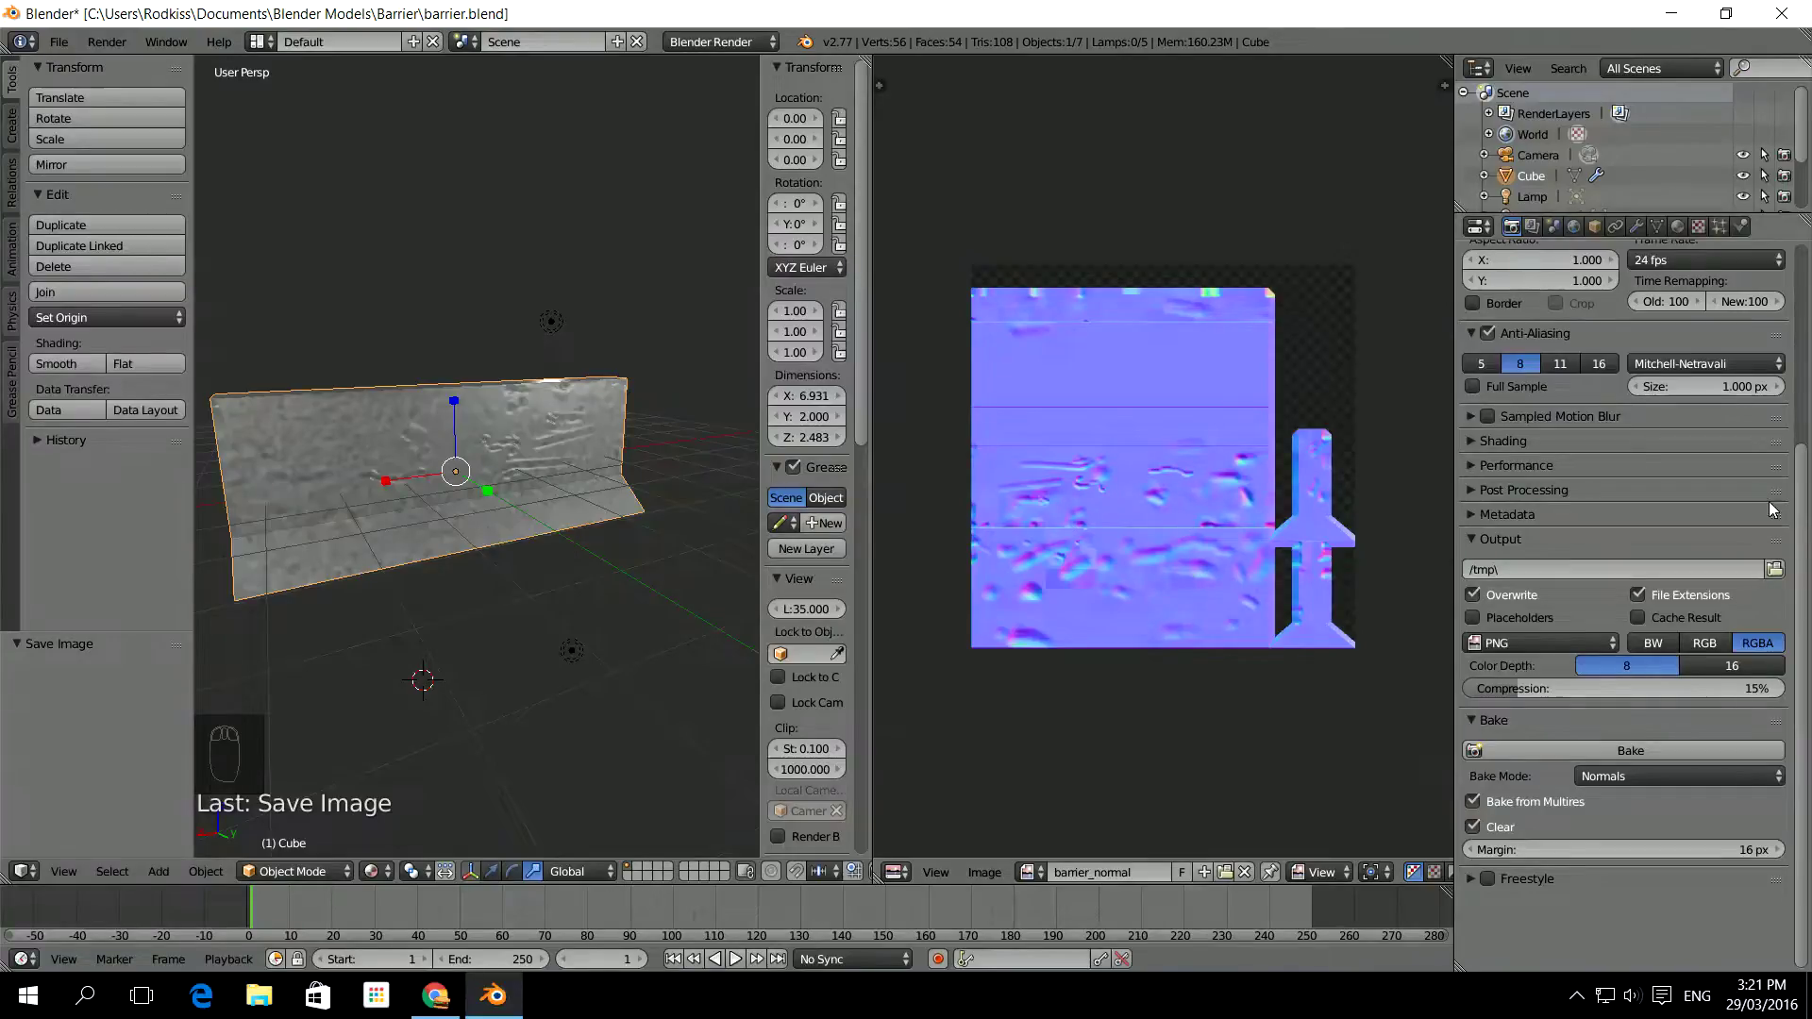
Select the barrier_height texture slot, assign the barrier_height image to the barrier's UVs in Edit Mode and return to Object Mode
scroll(1808, 340, up, 6)
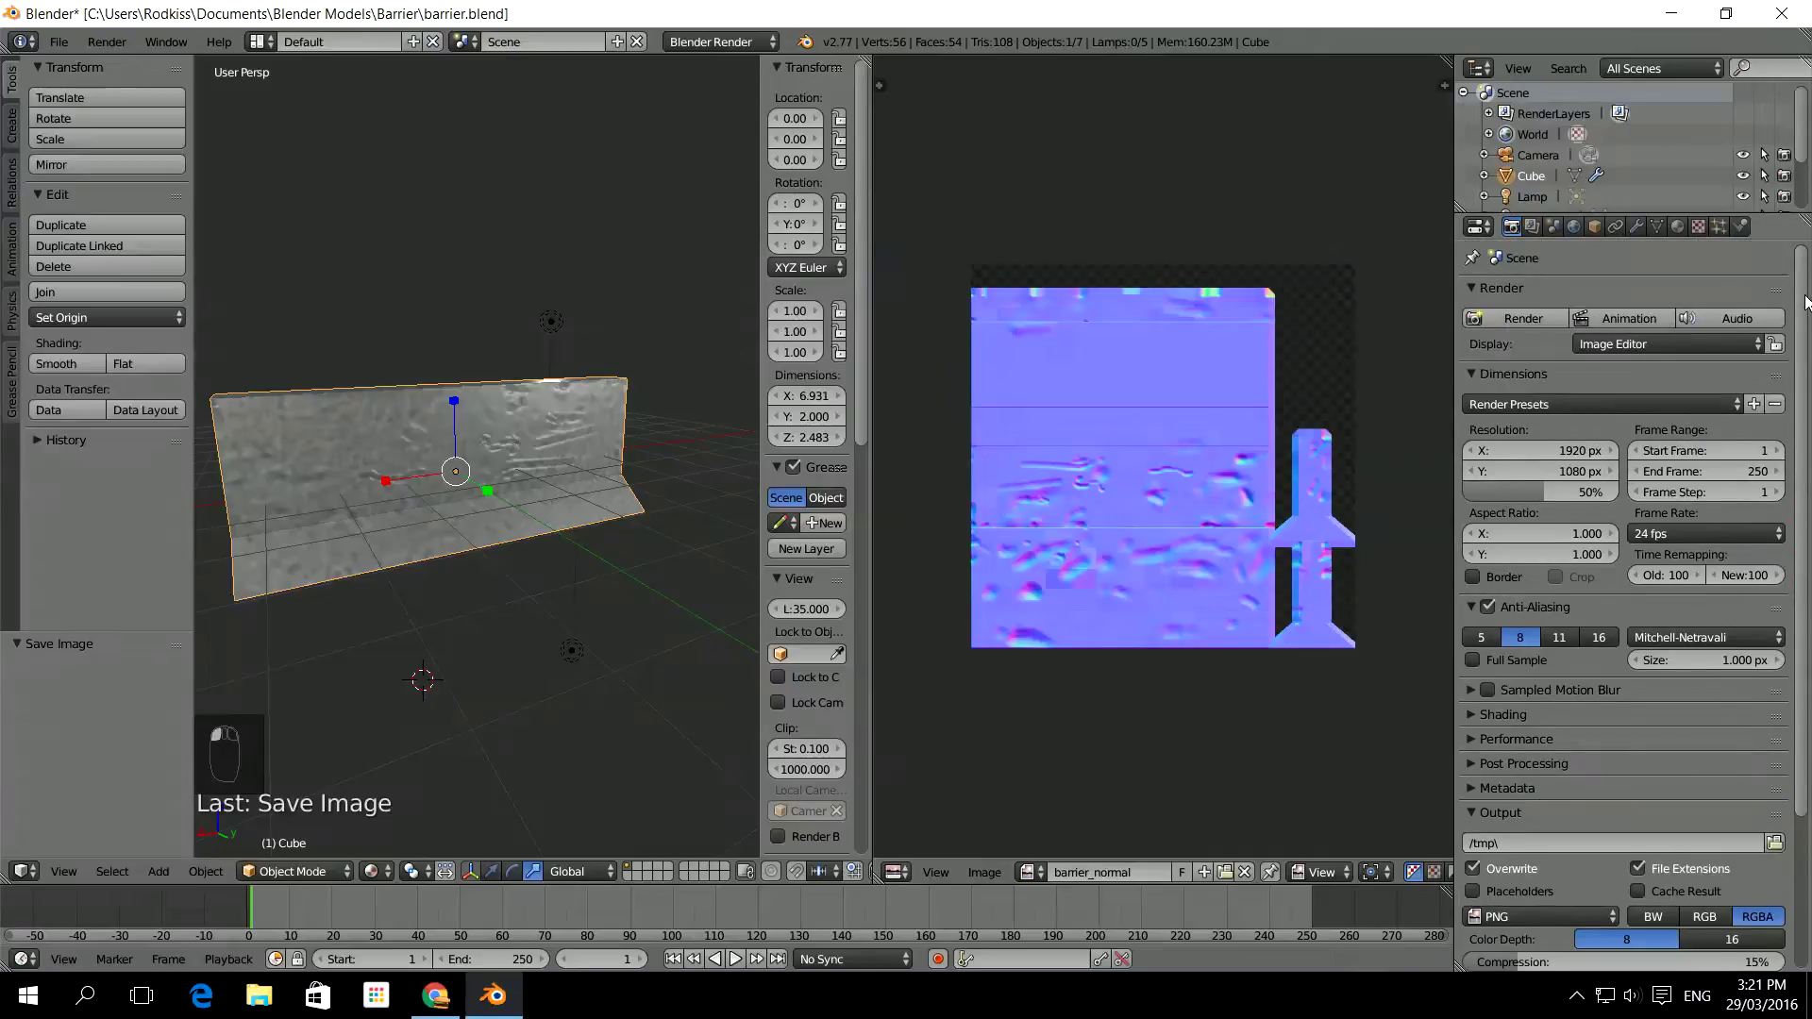
click(1698, 227)
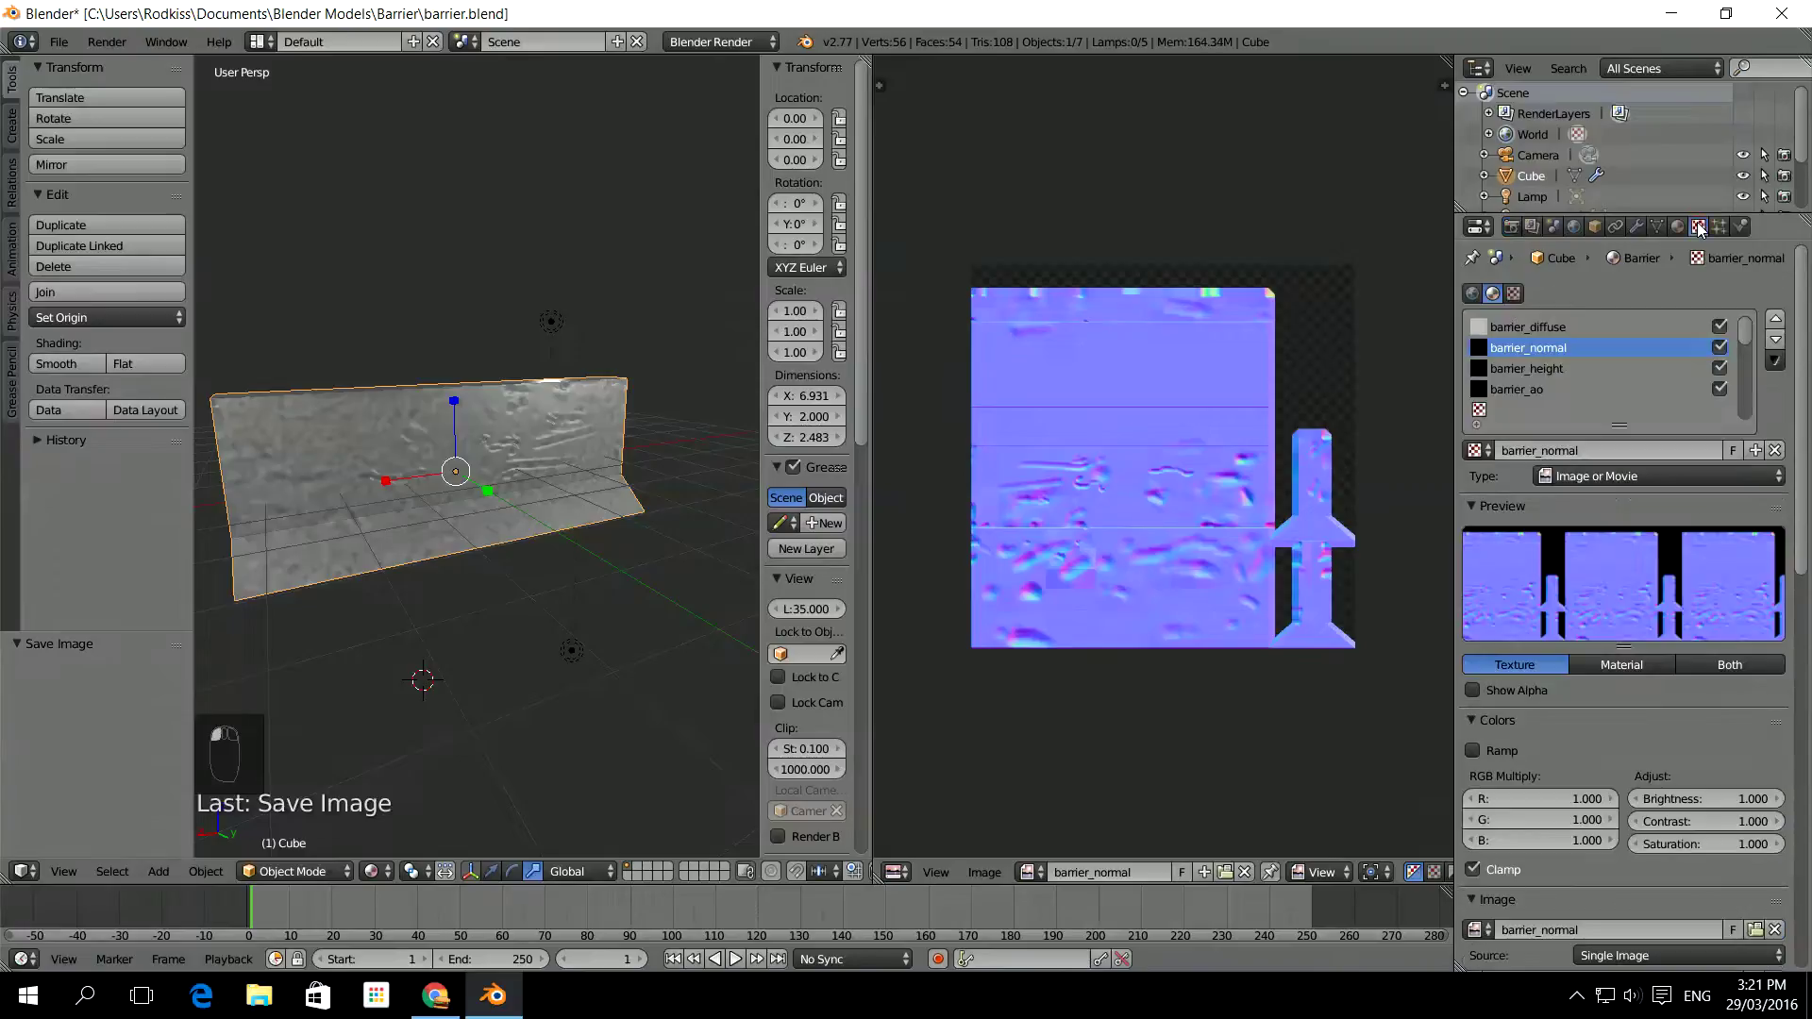
click(1553, 368)
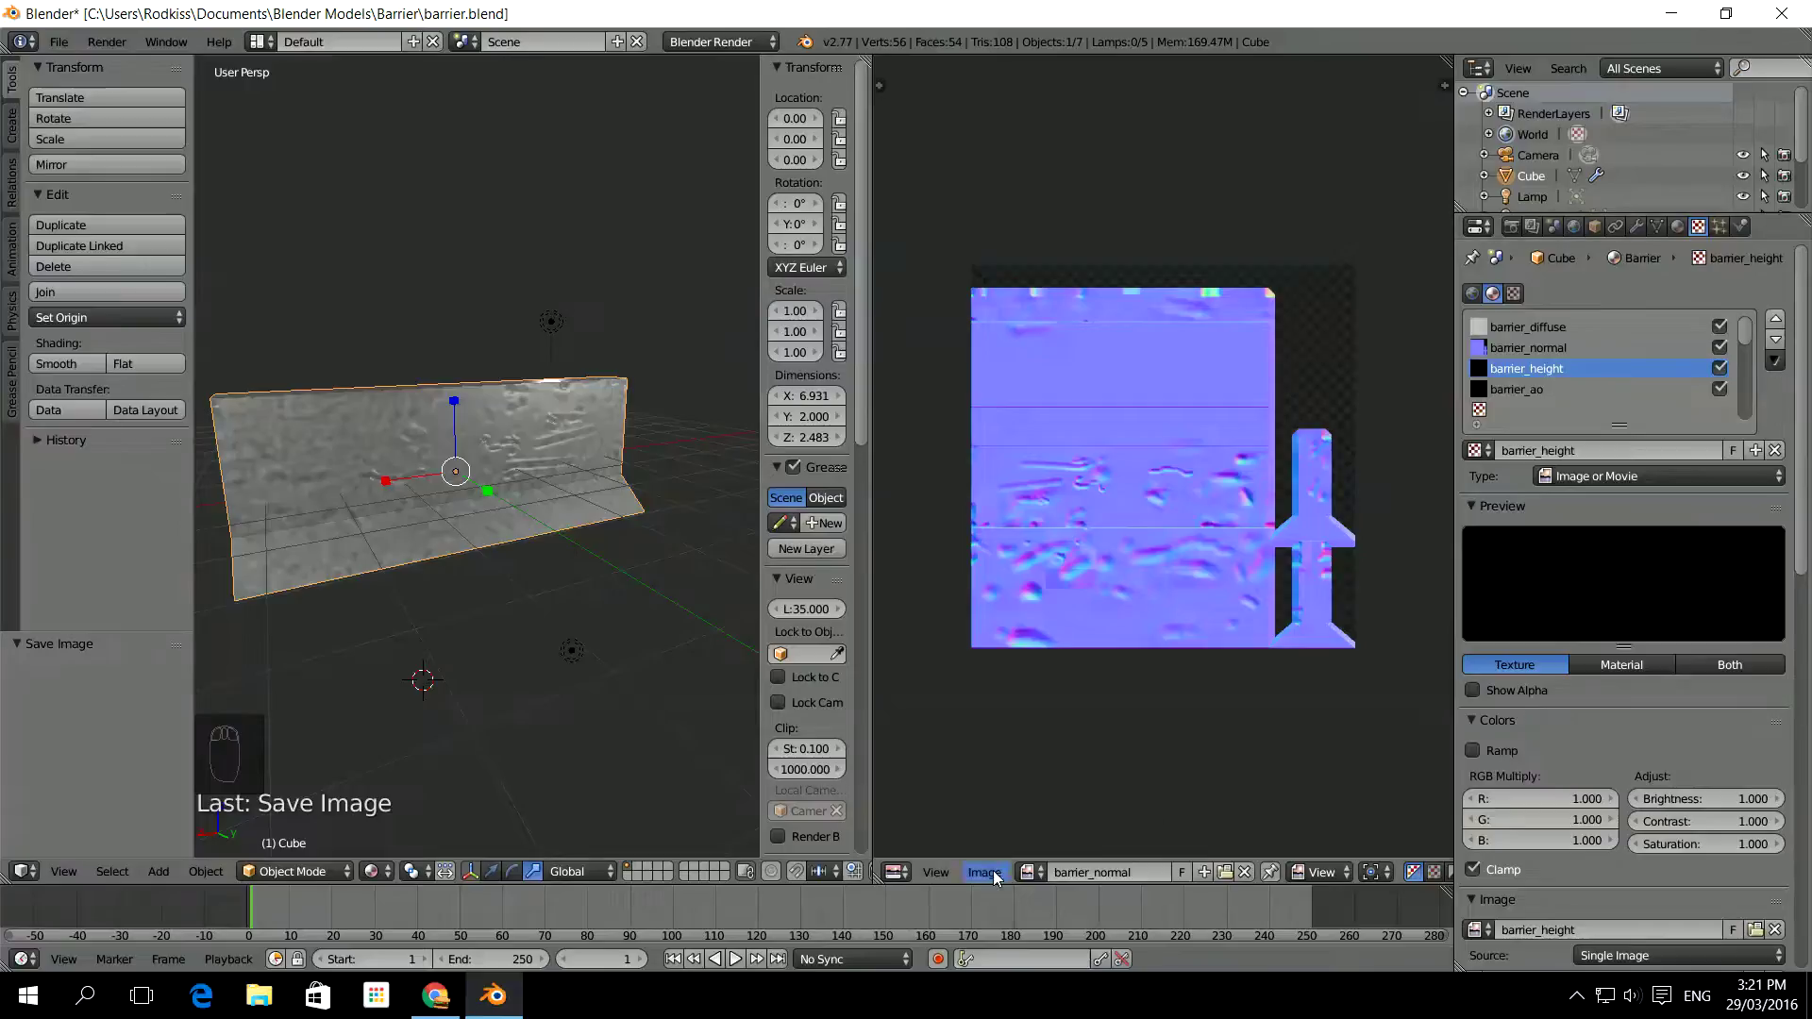
key(Tab)
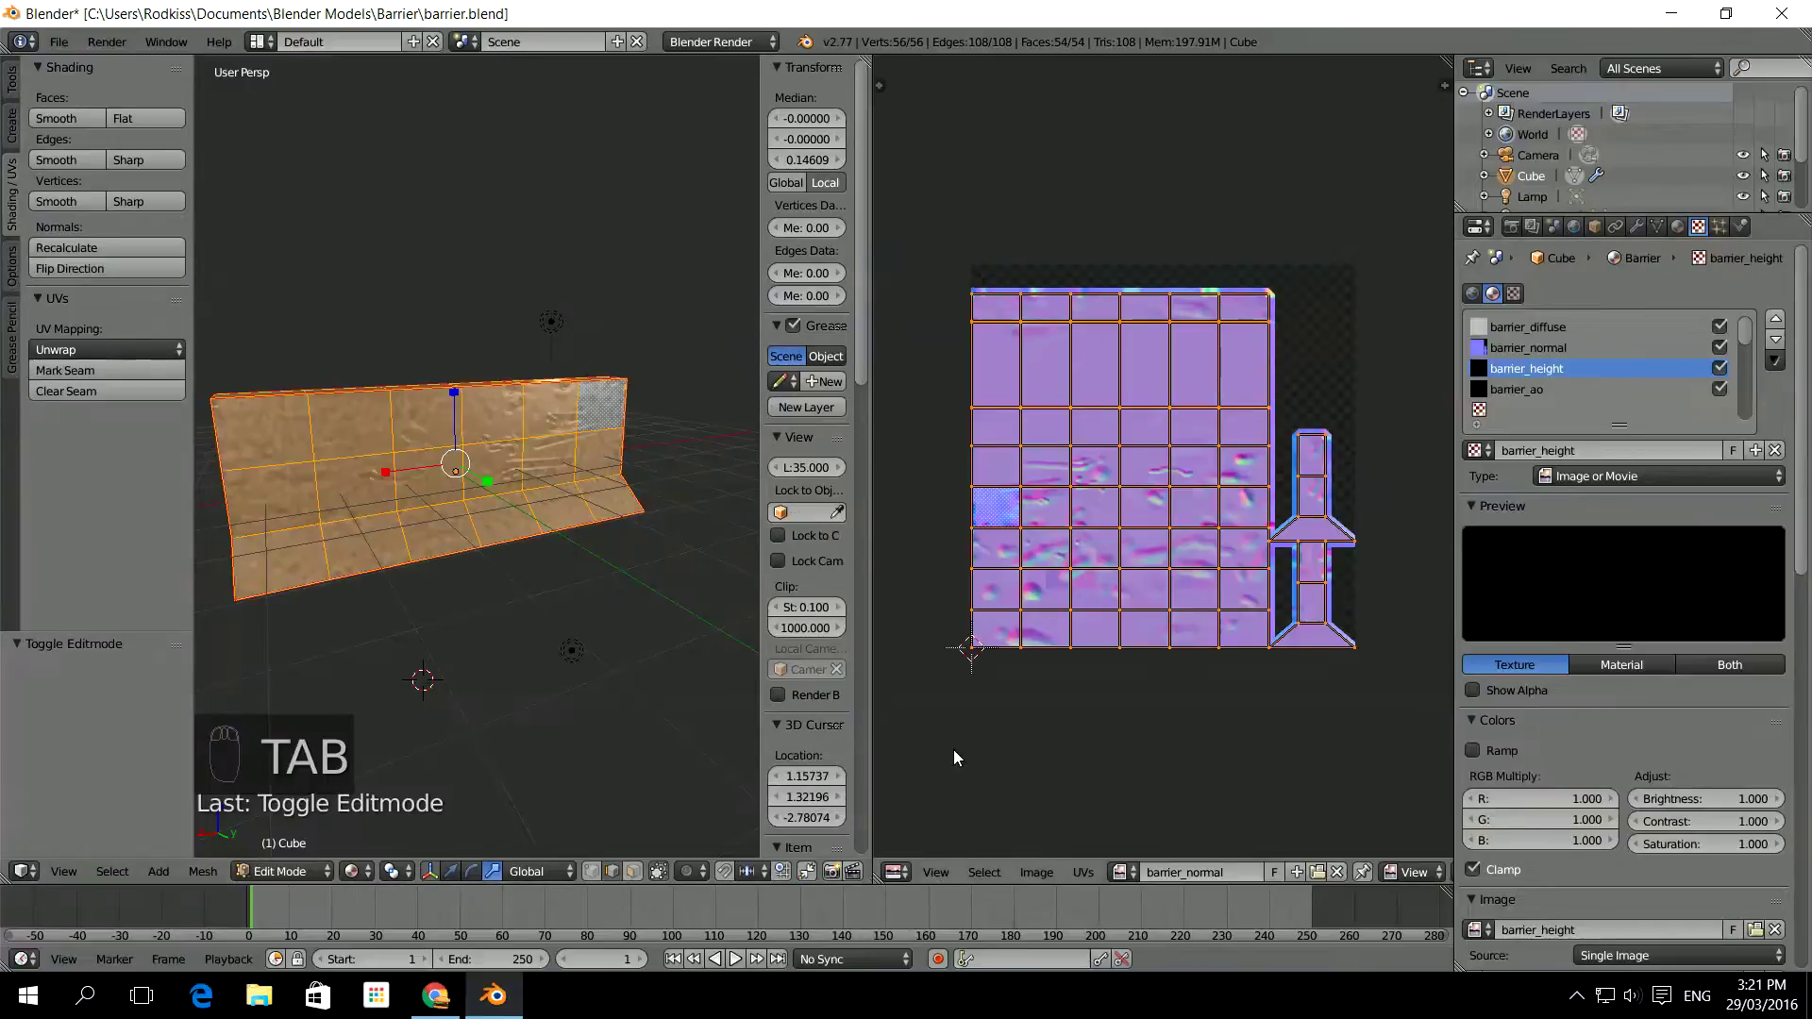
click(1123, 873)
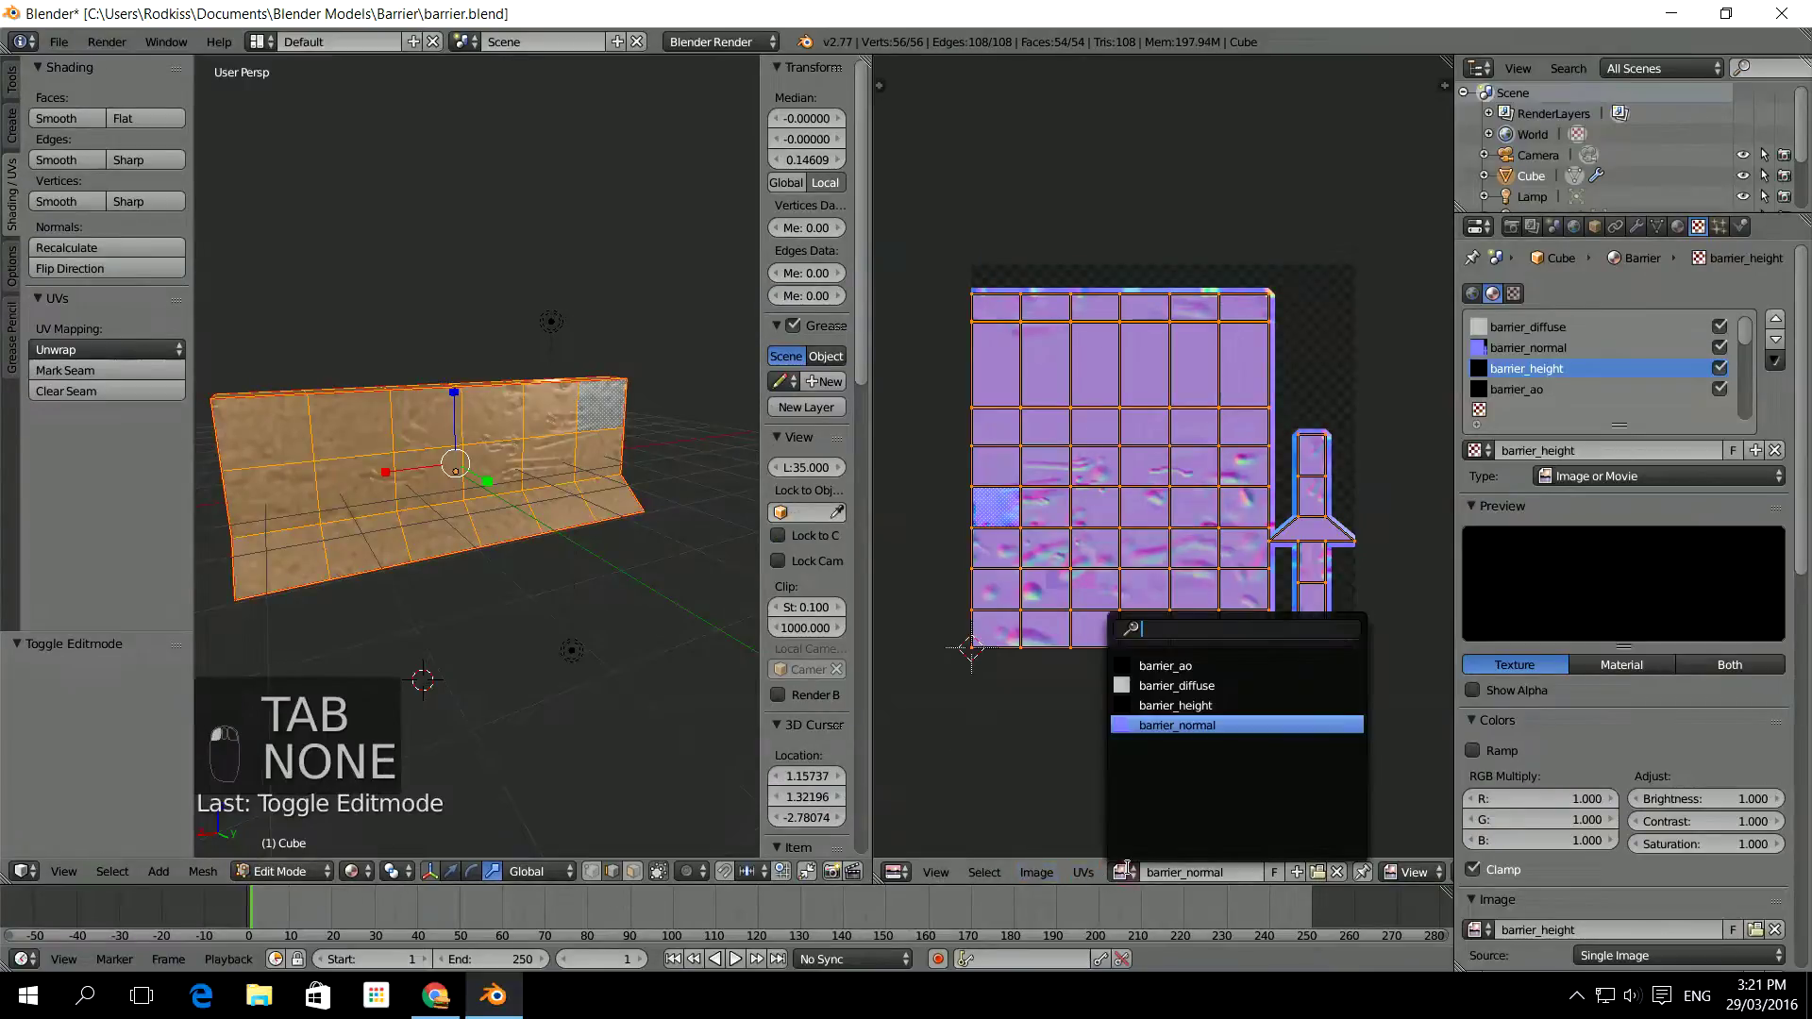
click(1177, 707)
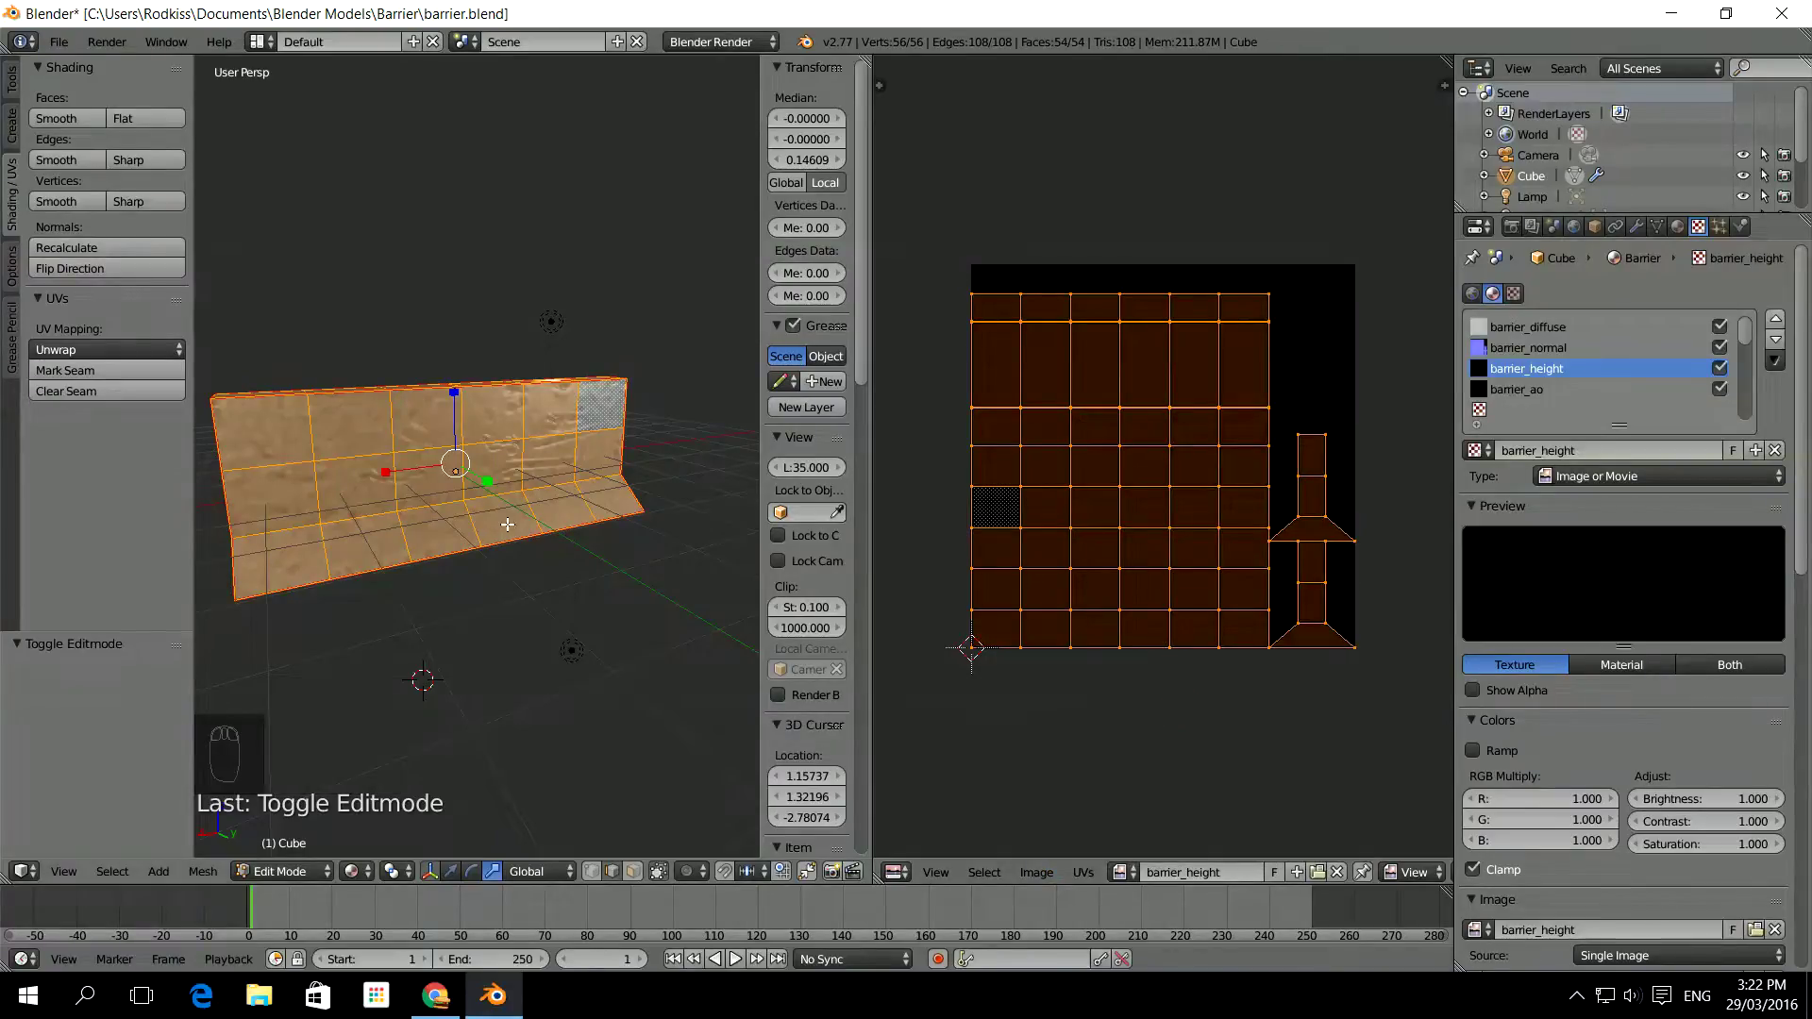
key(Tab)
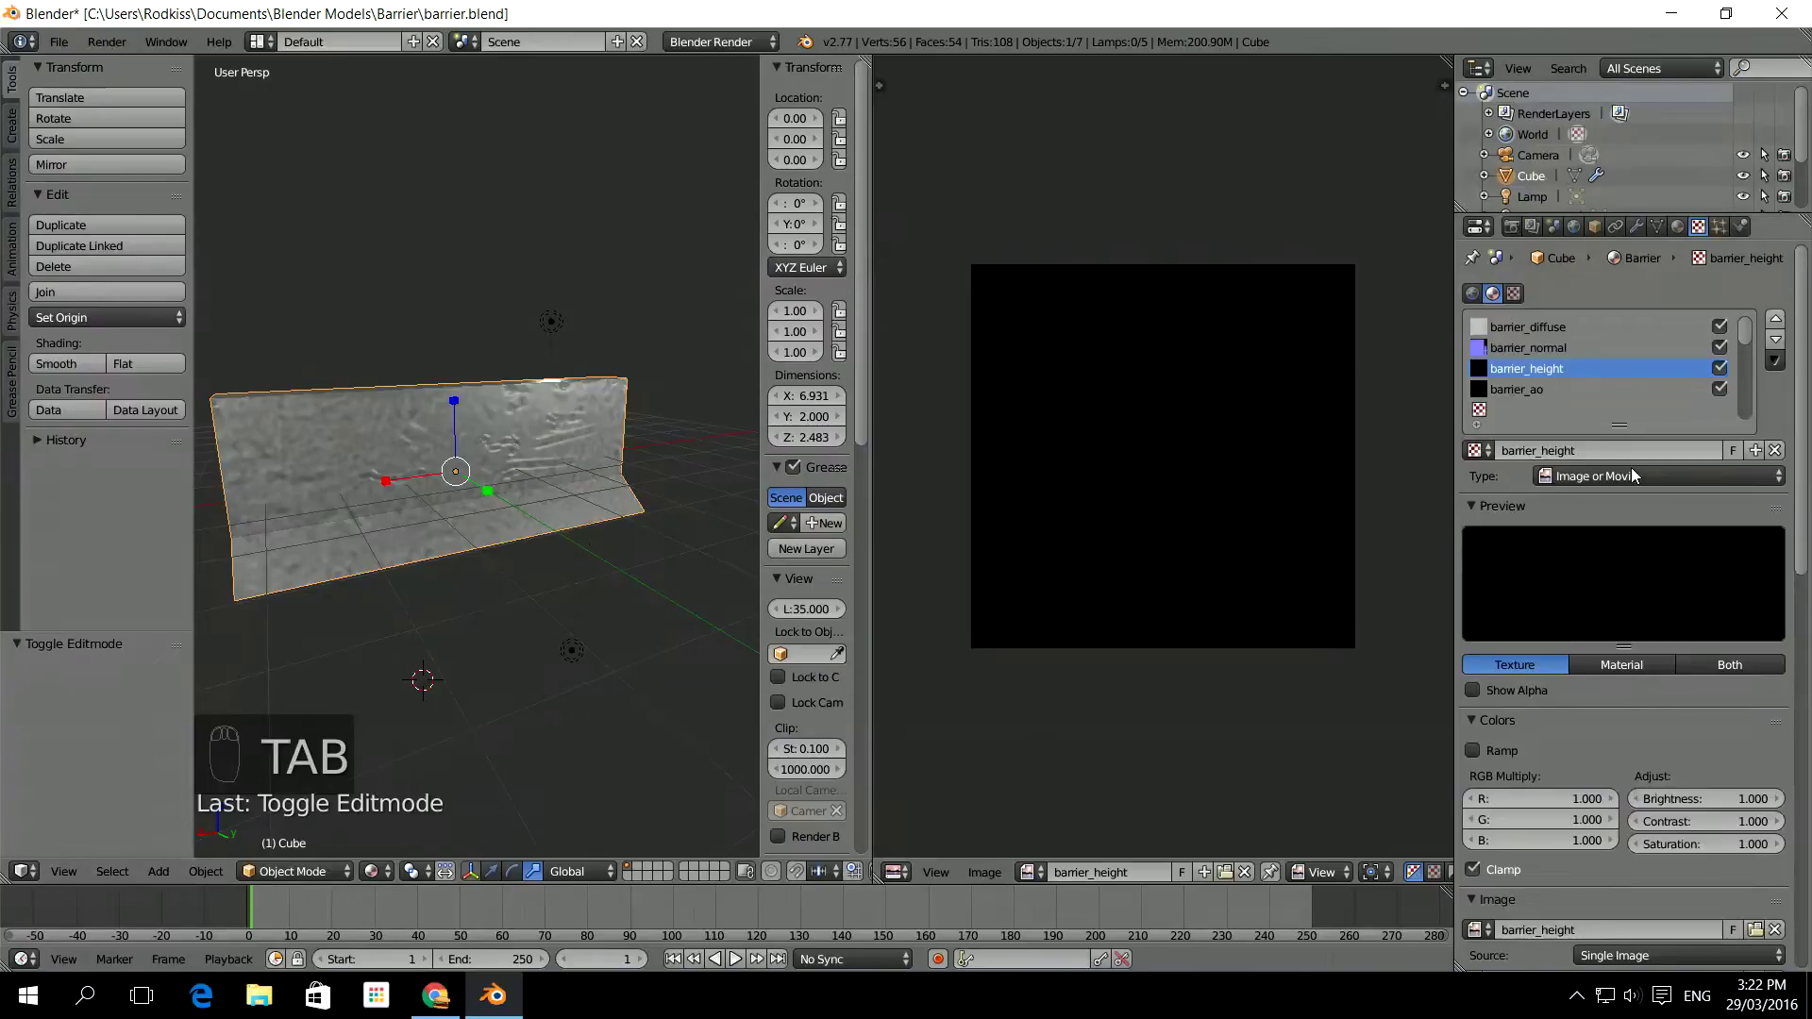
Bake Displacement from Multires into the barrier_height image and save all changed images
scroll(1805, 426, down, 2)
scroll(1804, 427, down, 1)
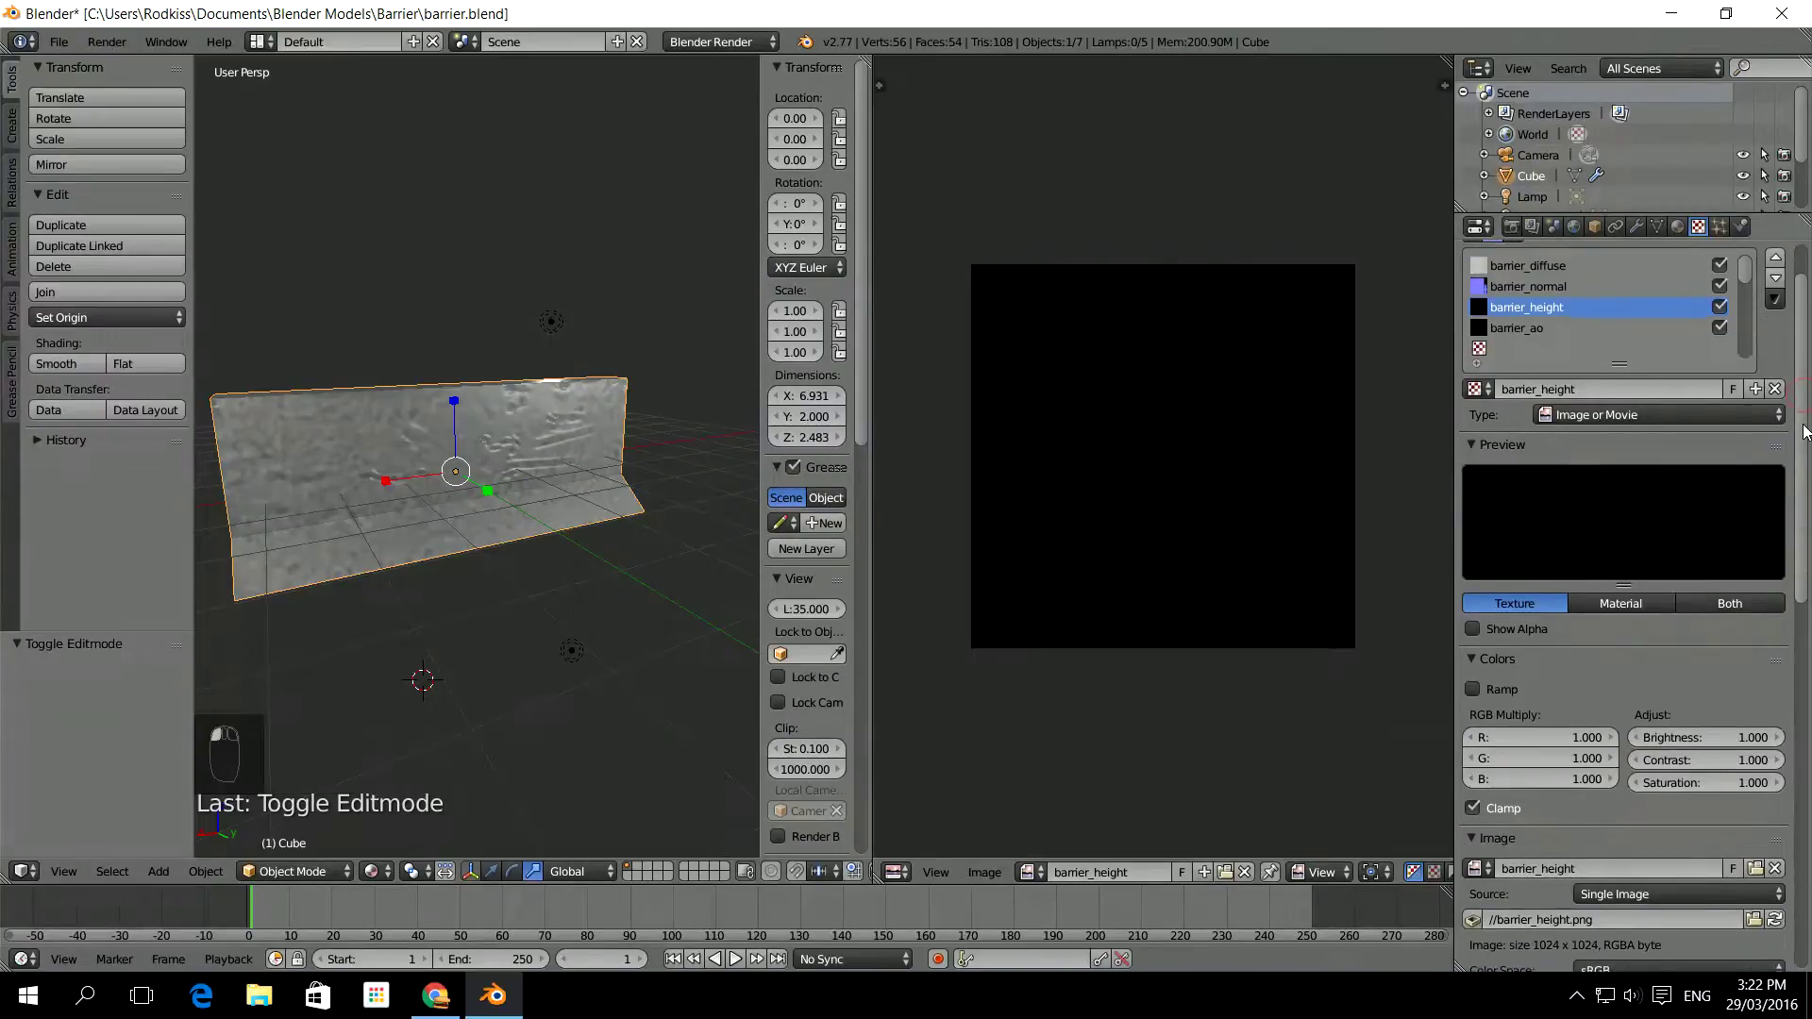
click(1511, 226)
scroll(1798, 350, down, 4)
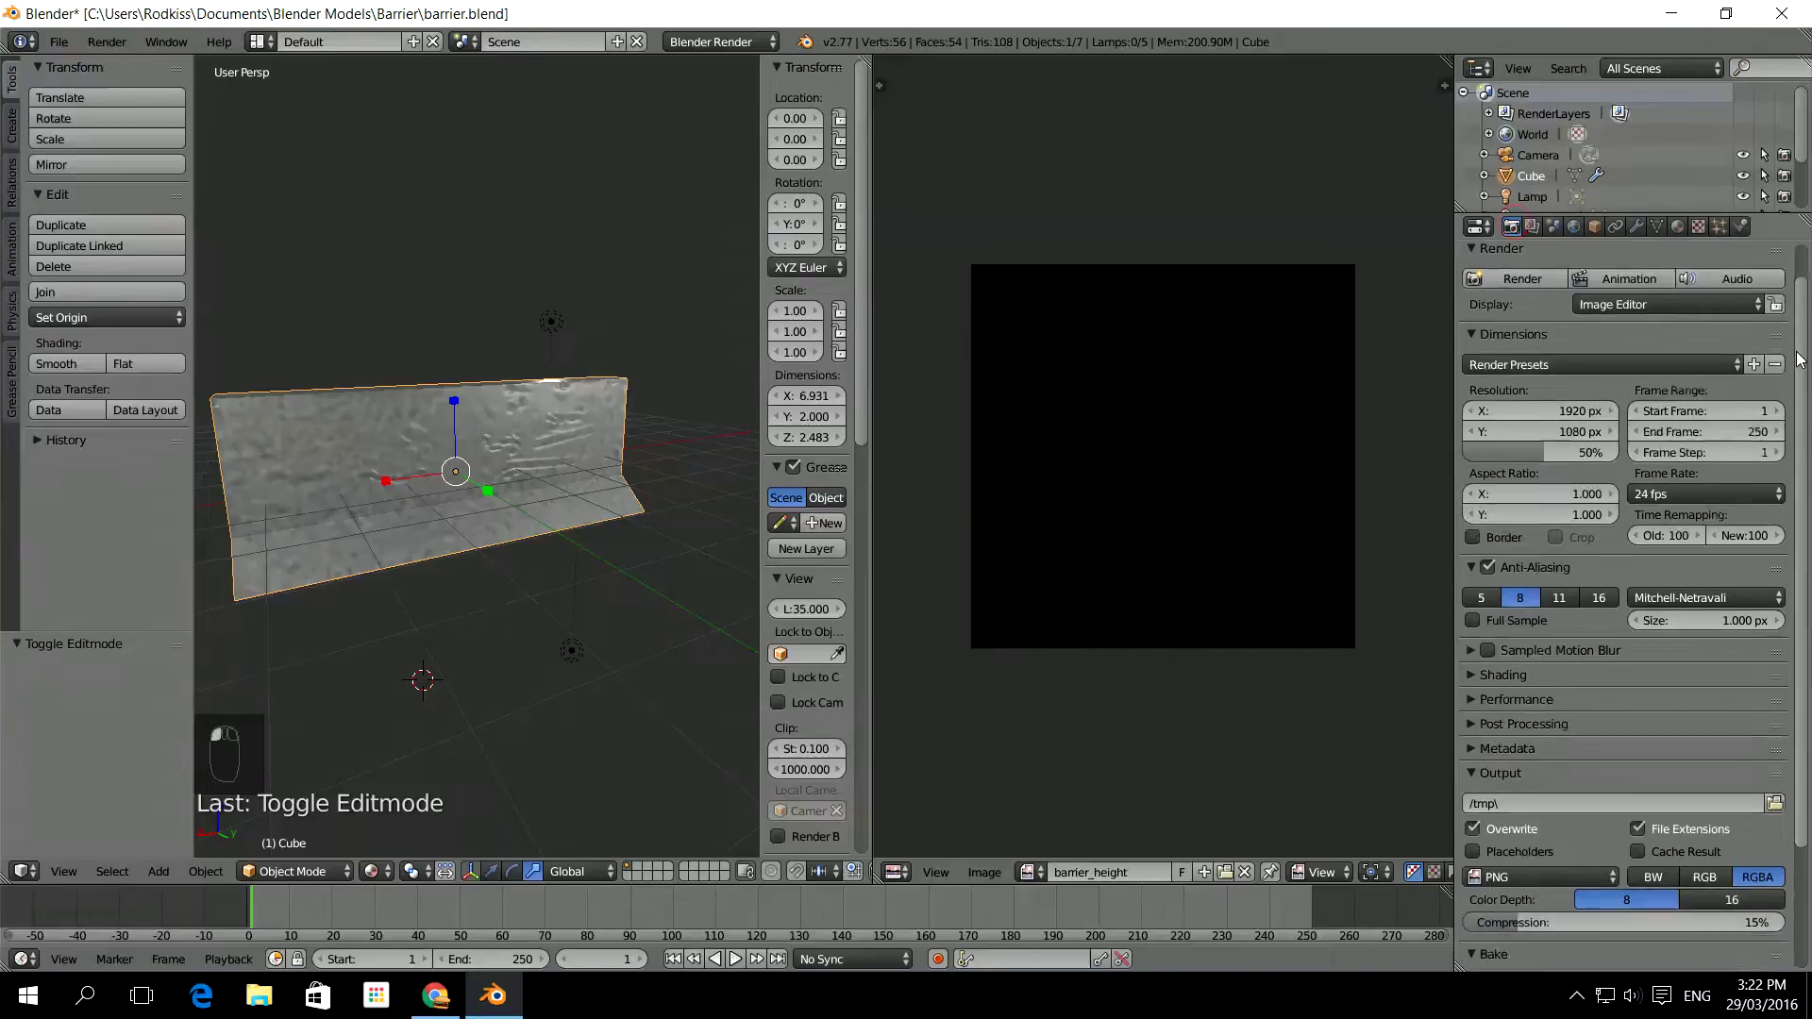
click(1589, 857)
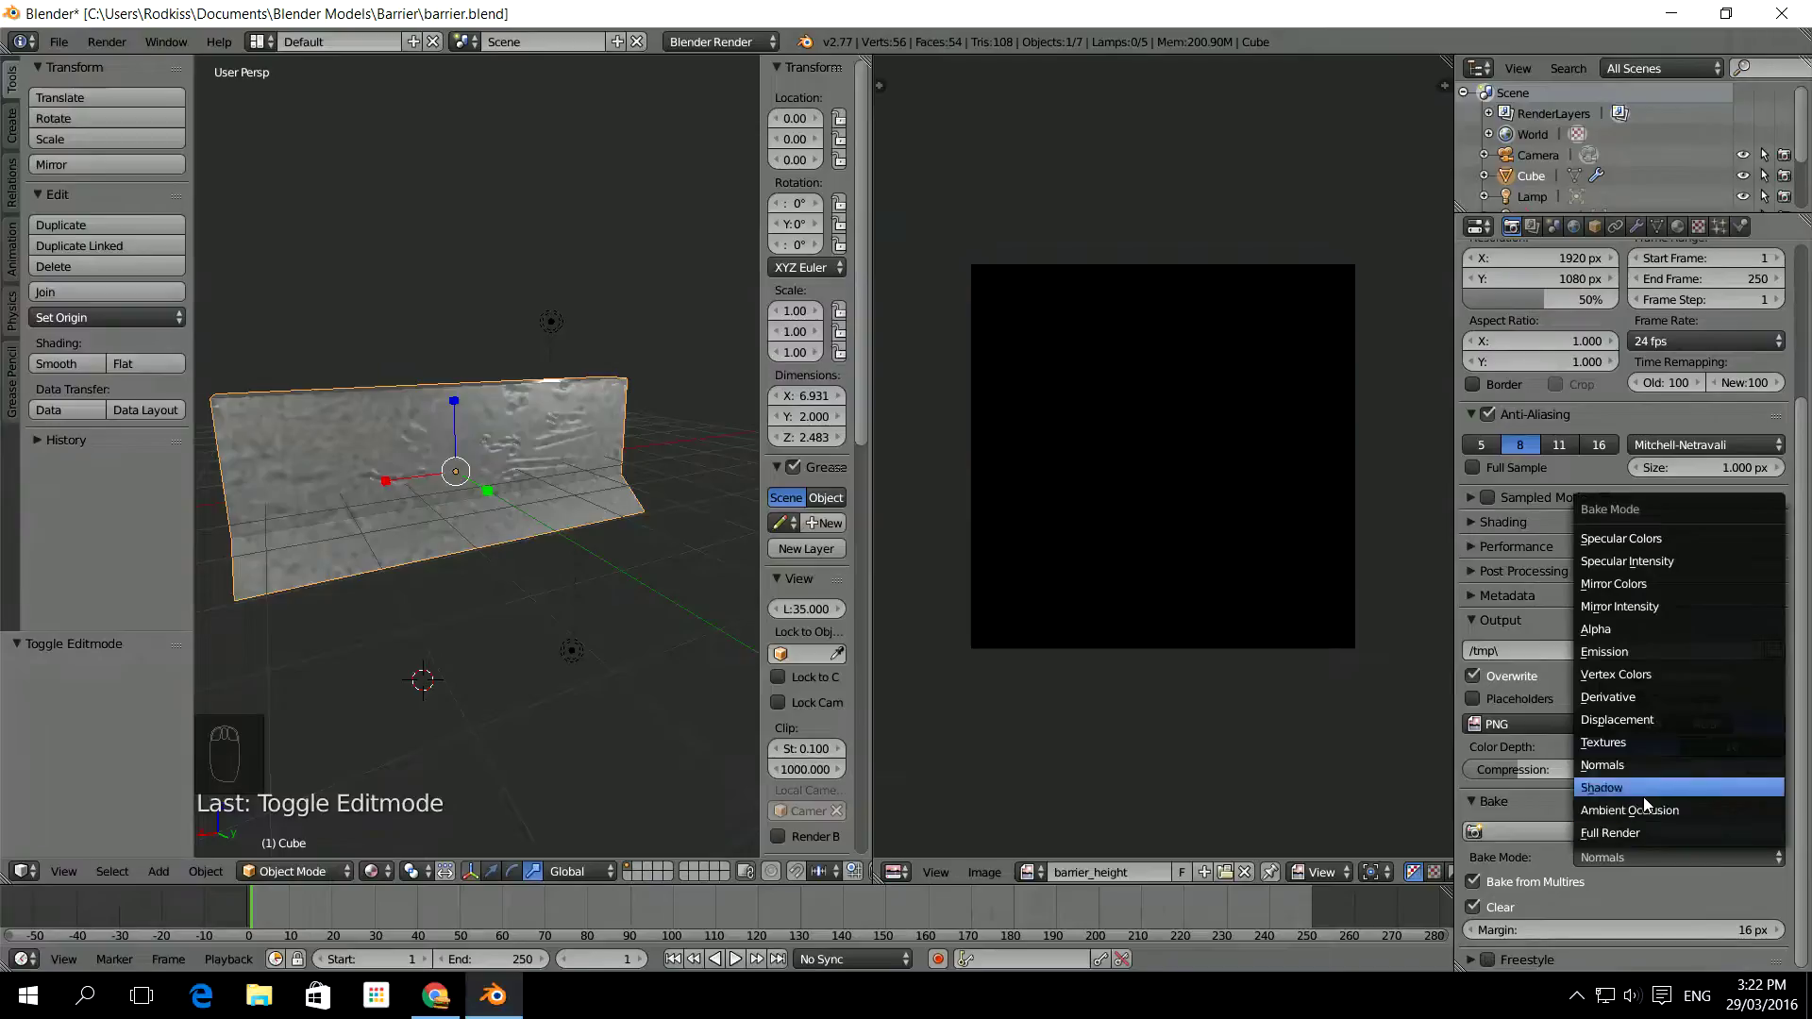
click(1646, 721)
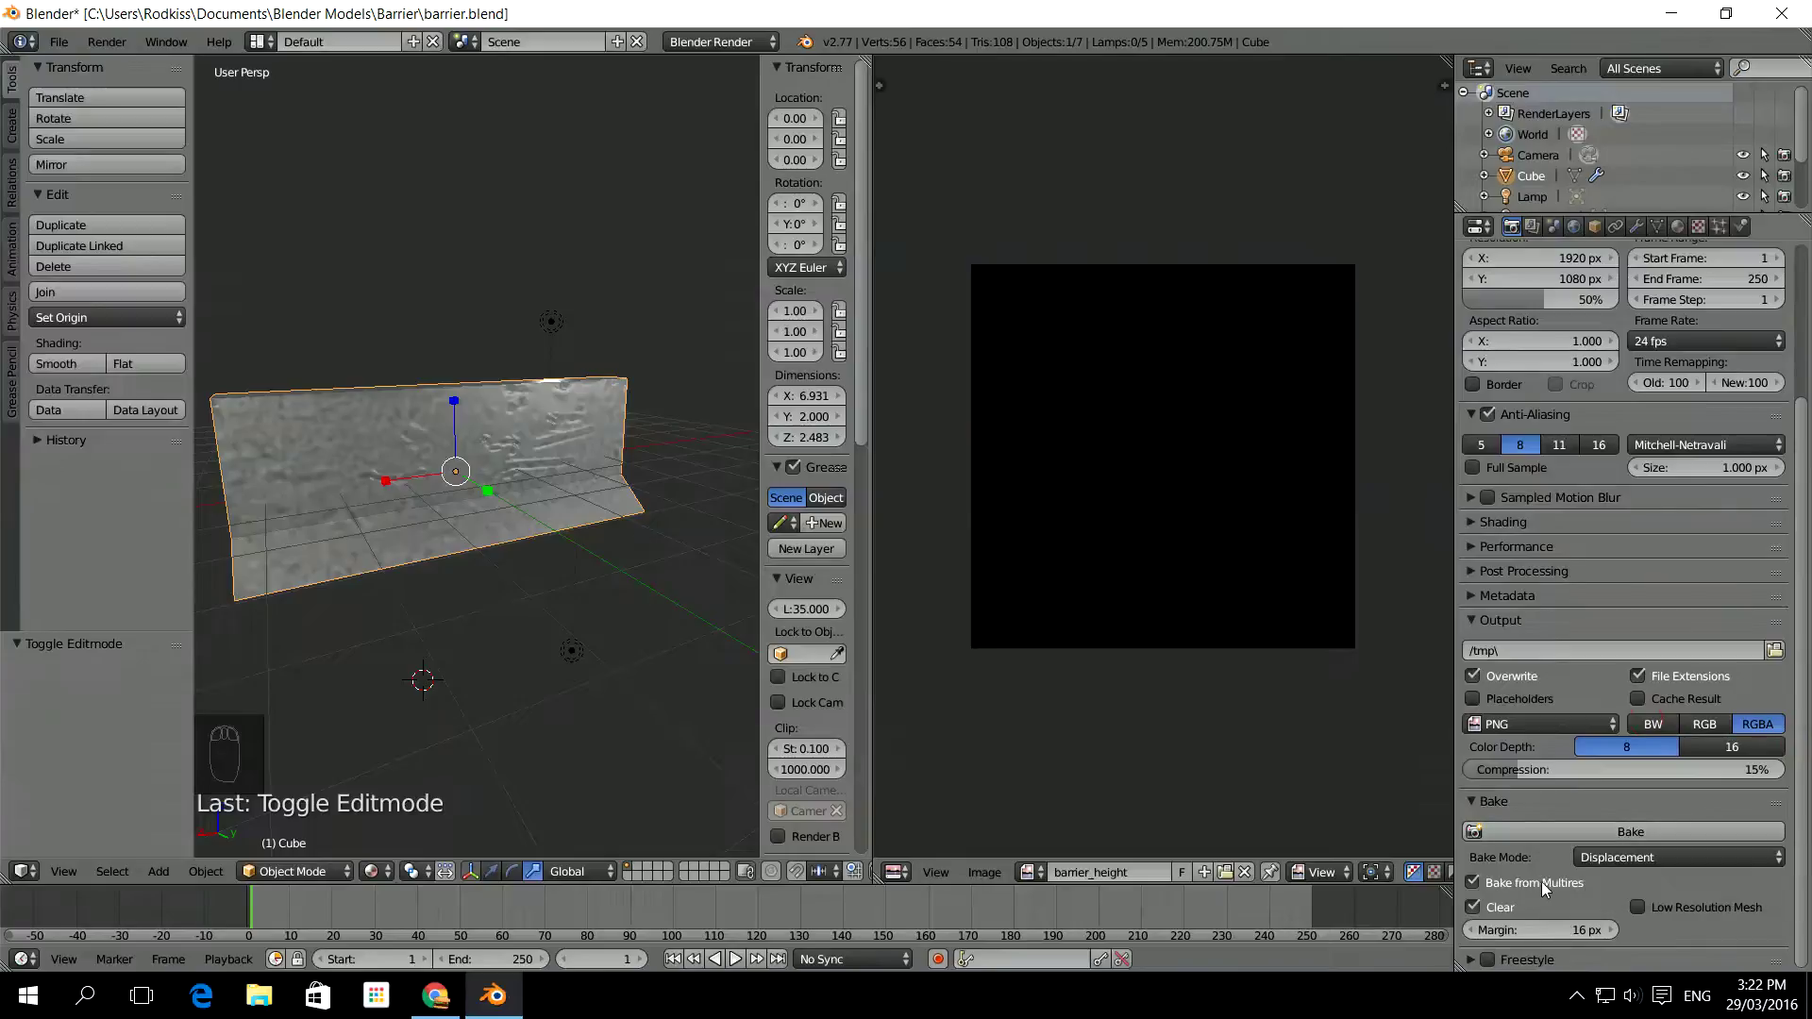
click(1573, 835)
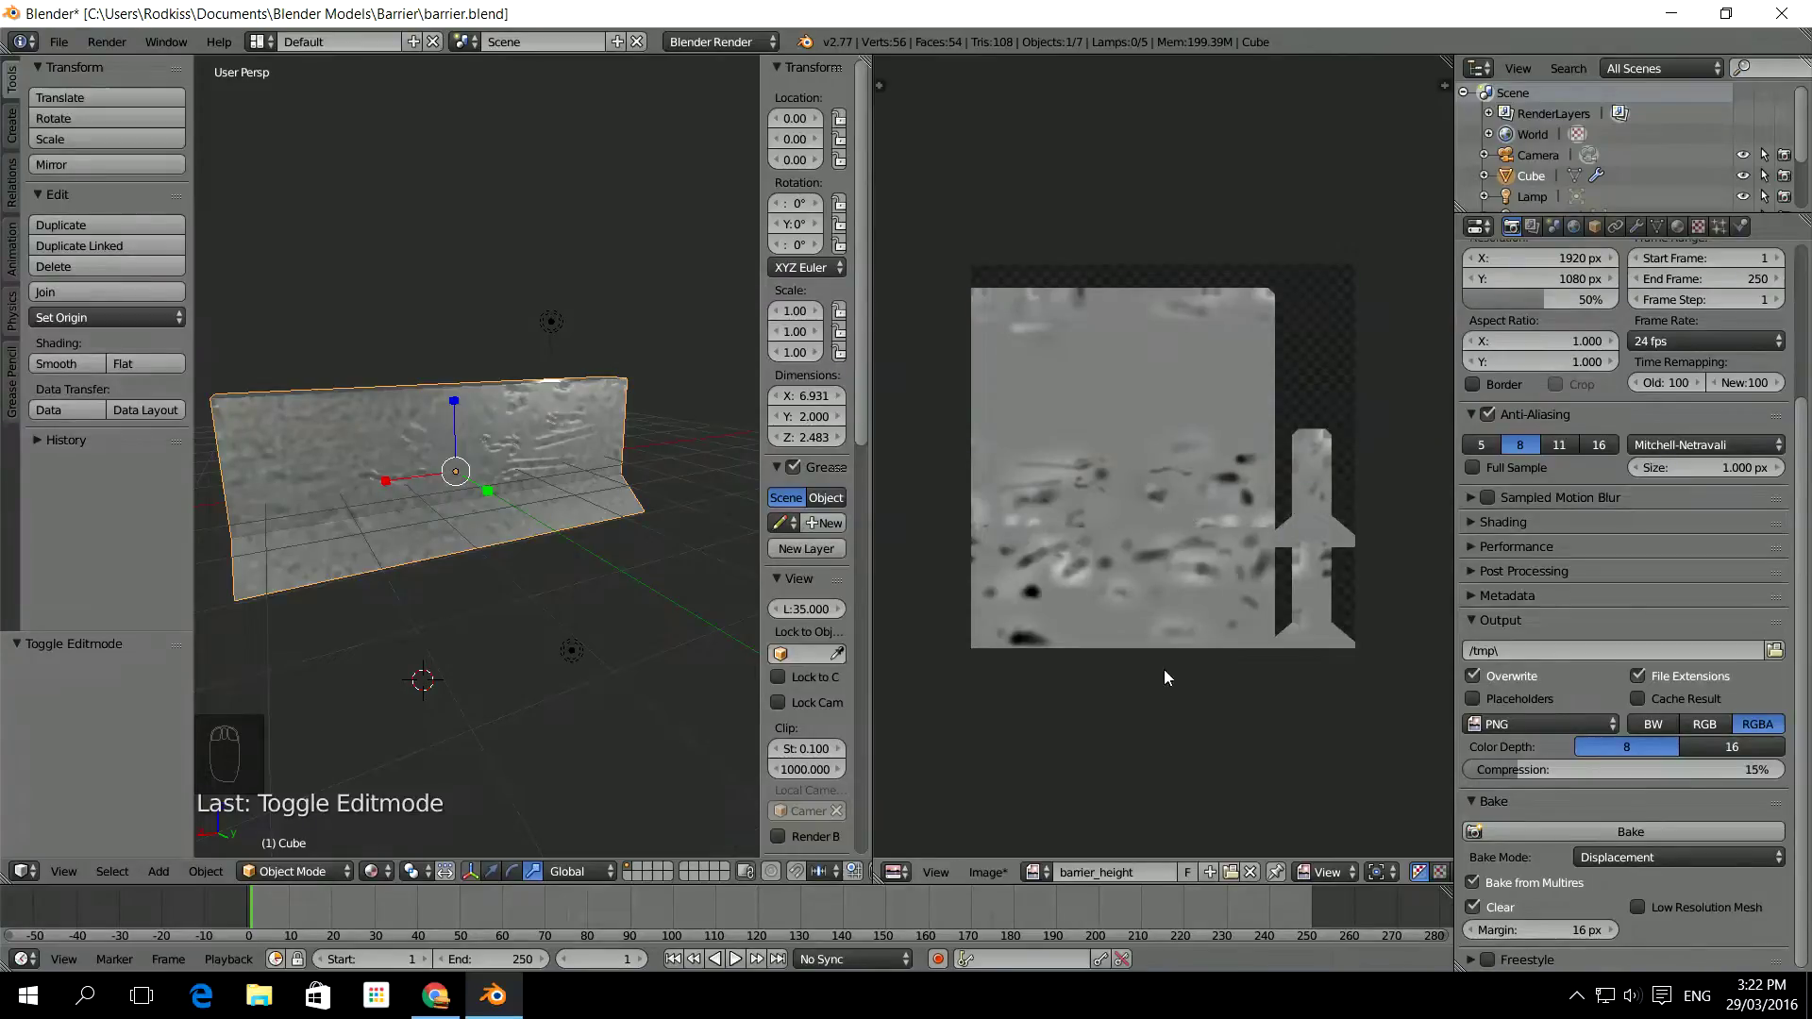
click(991, 872)
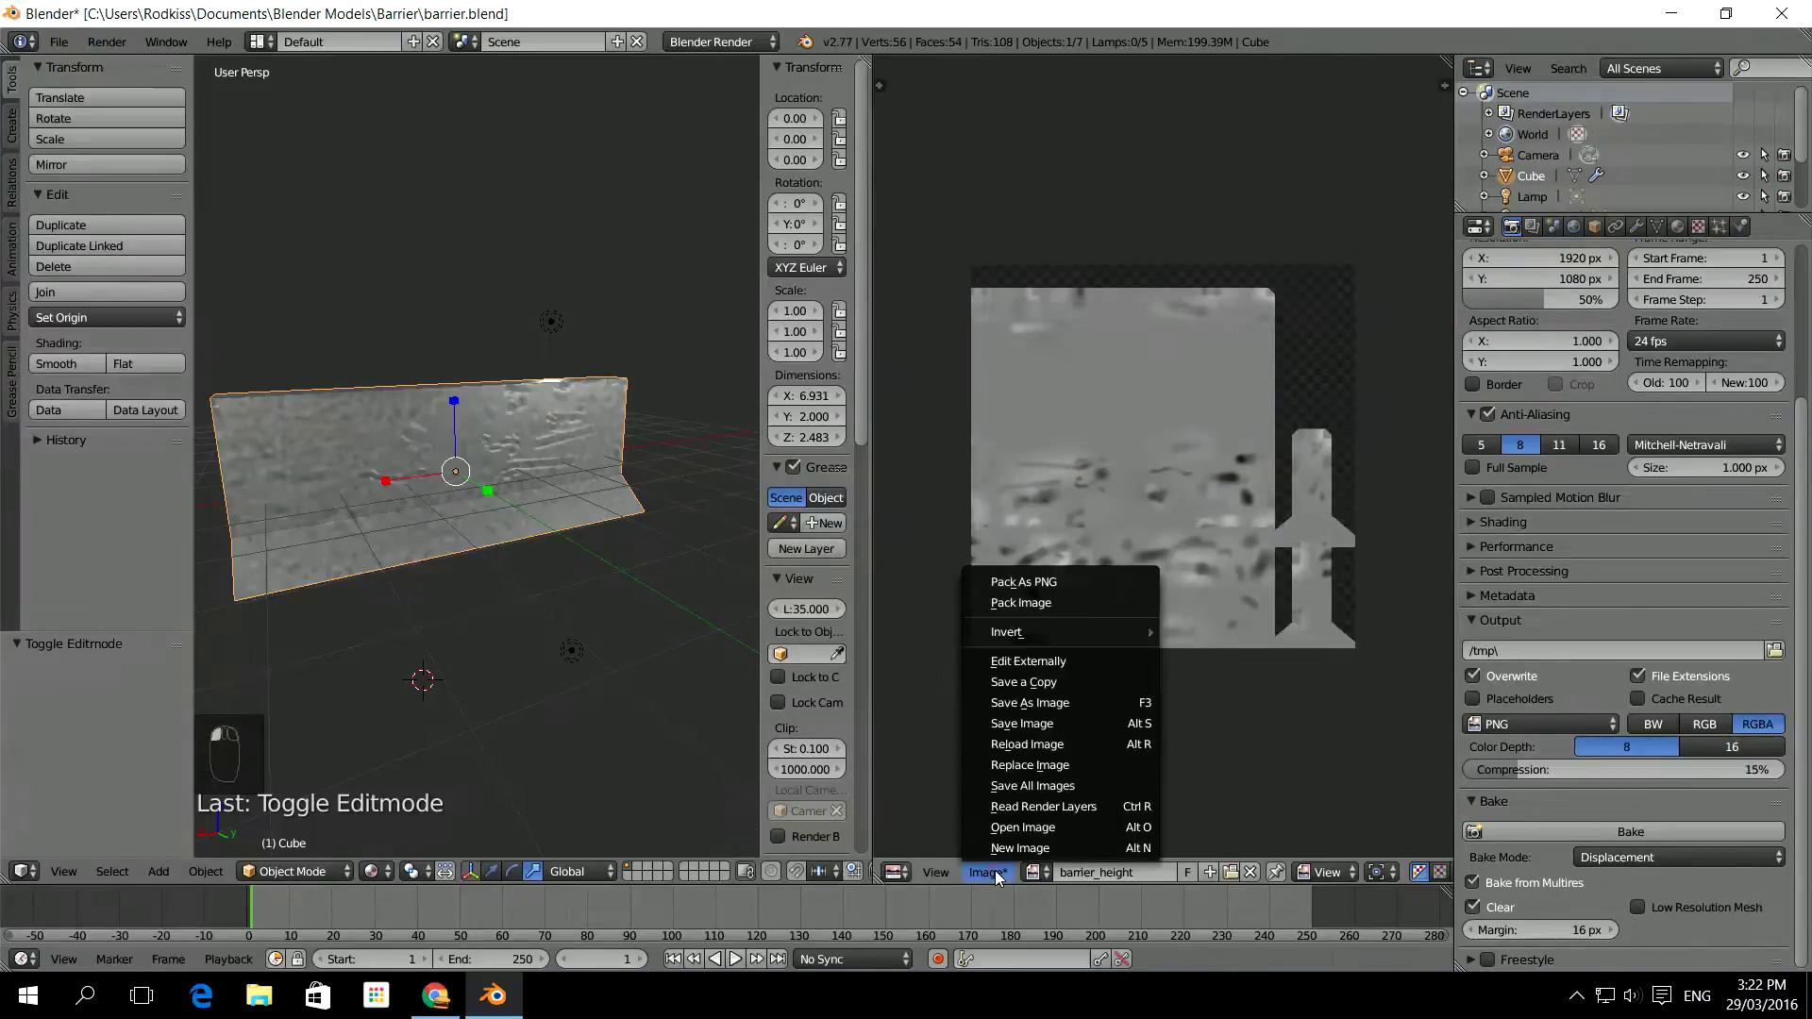
click(1038, 786)
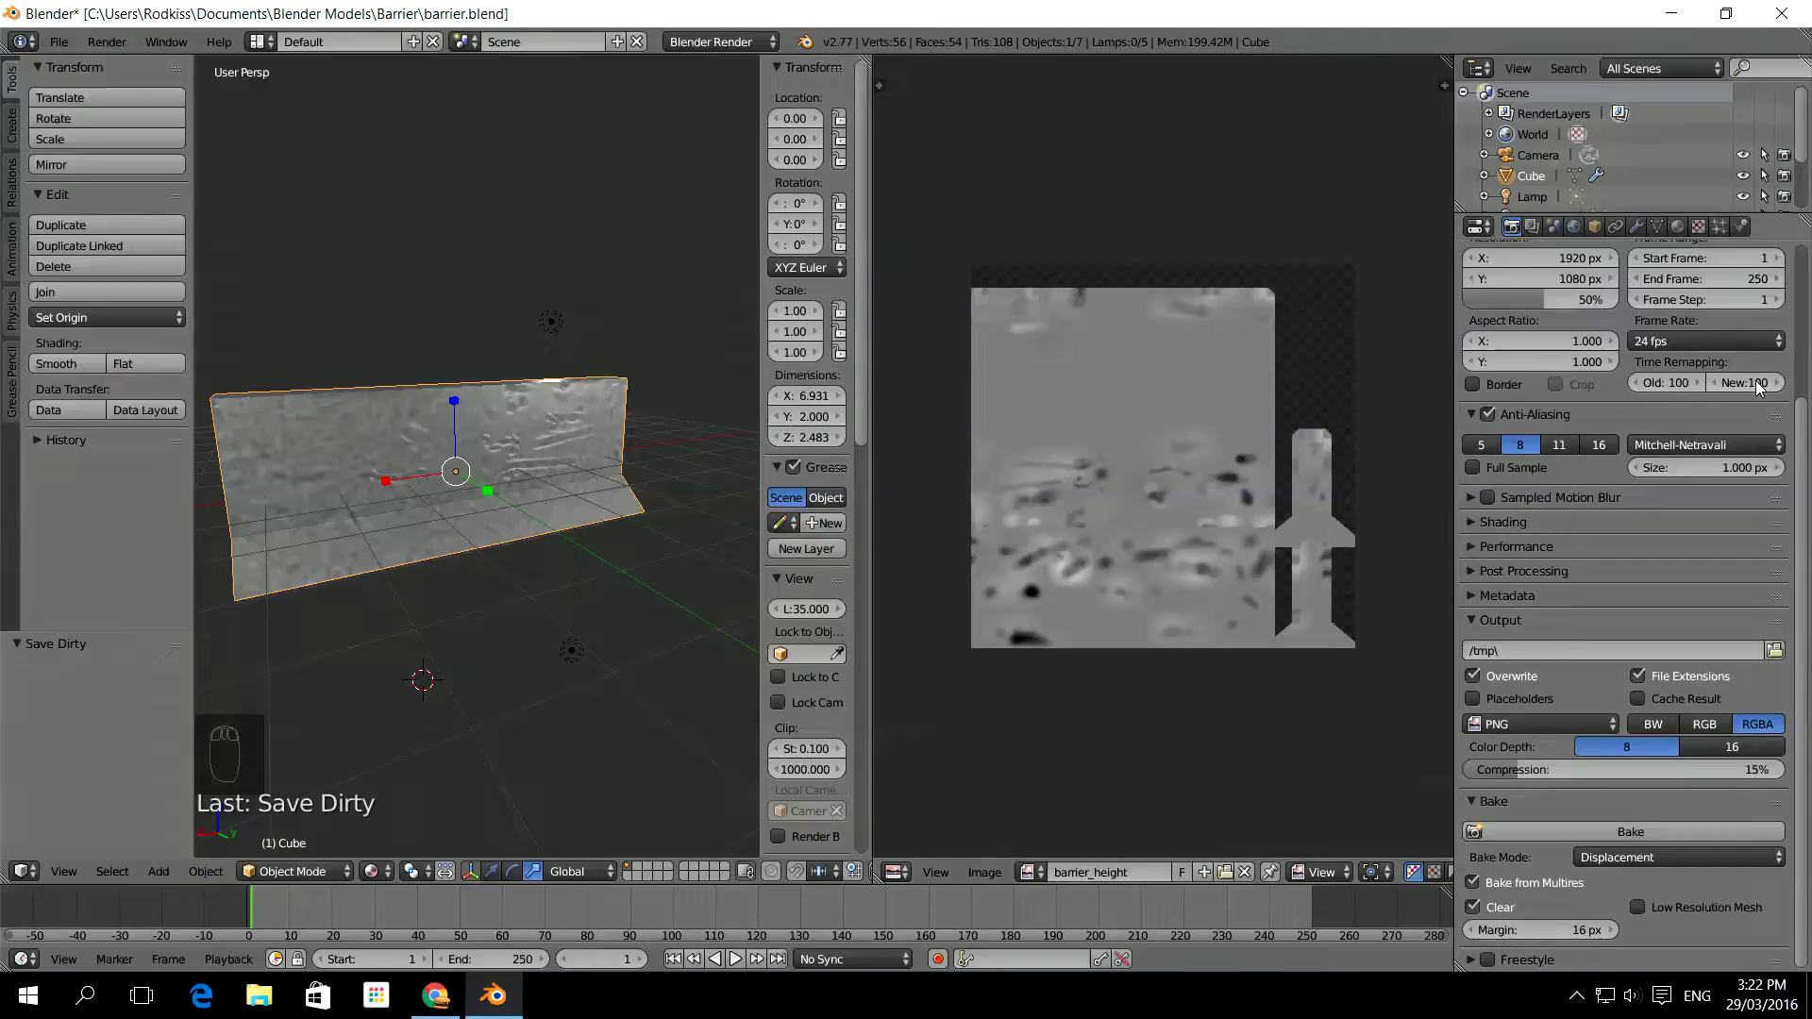
Select the barrier_ao texture slot, assign the barrier_ao image to the barrier's UVs in Edit Mode and return to Object Mode
scroll(1629, 283, up, 5)
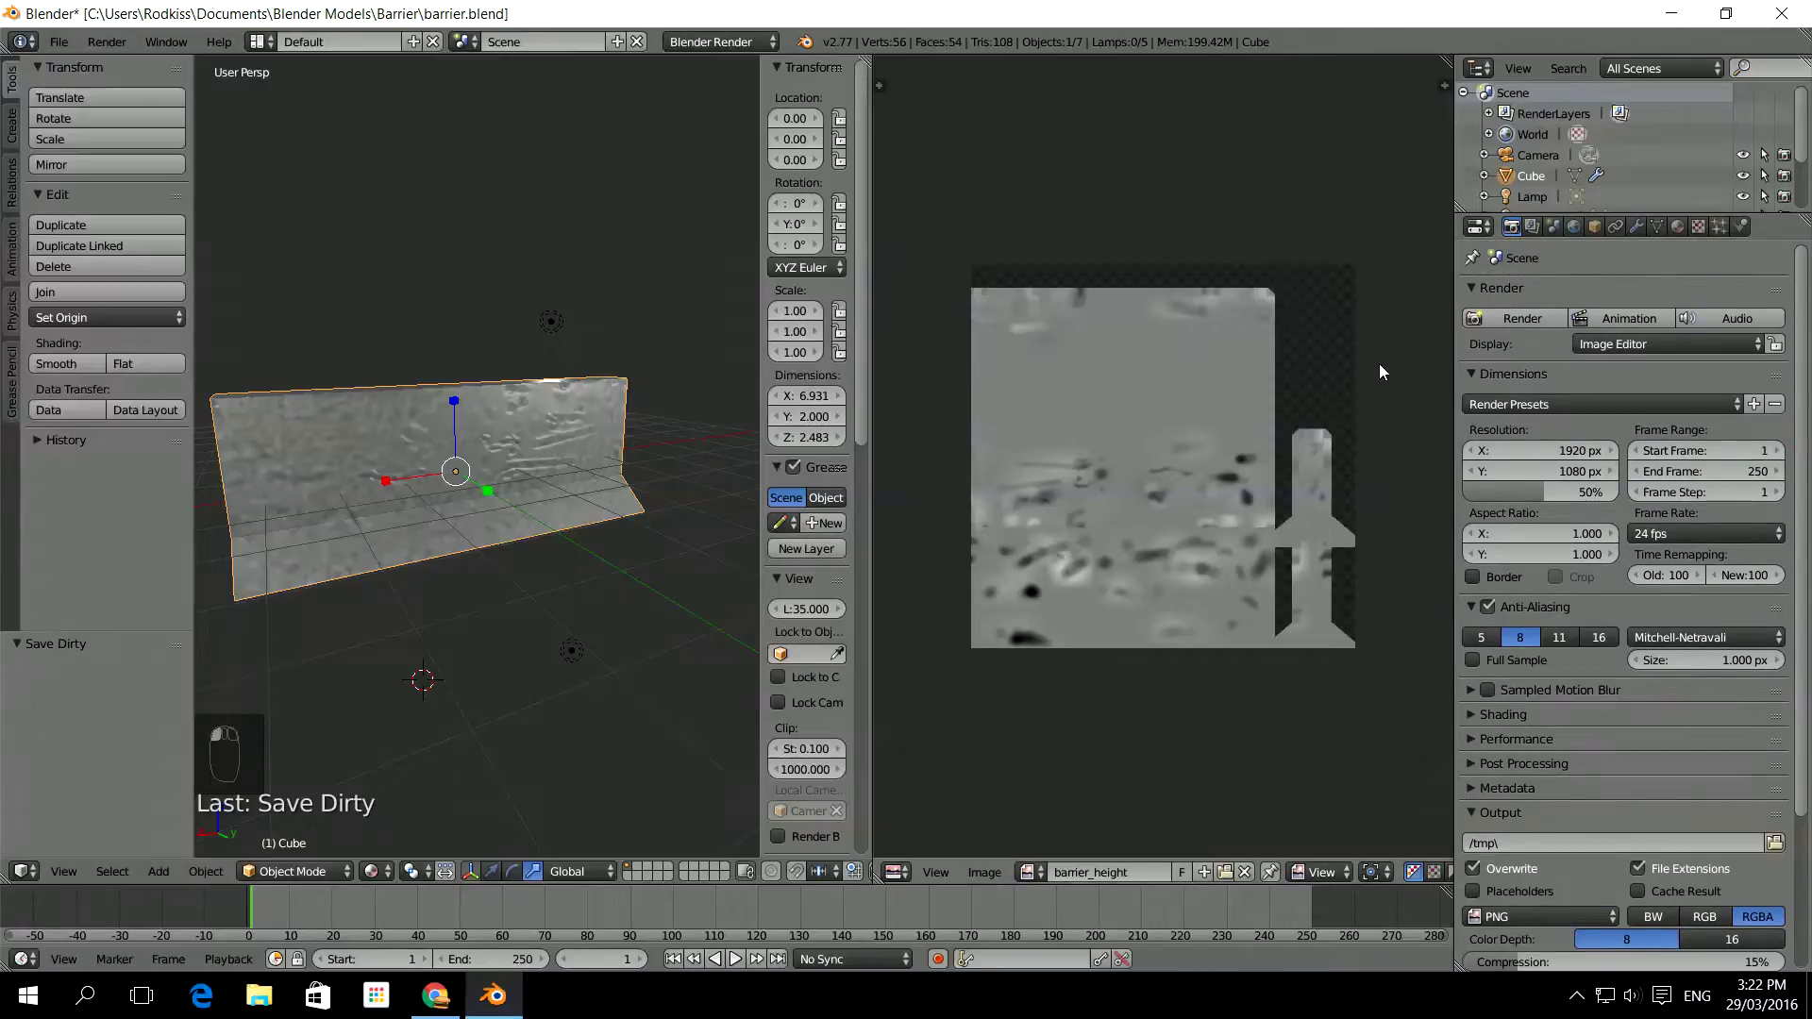
click(1699, 229)
click(1532, 328)
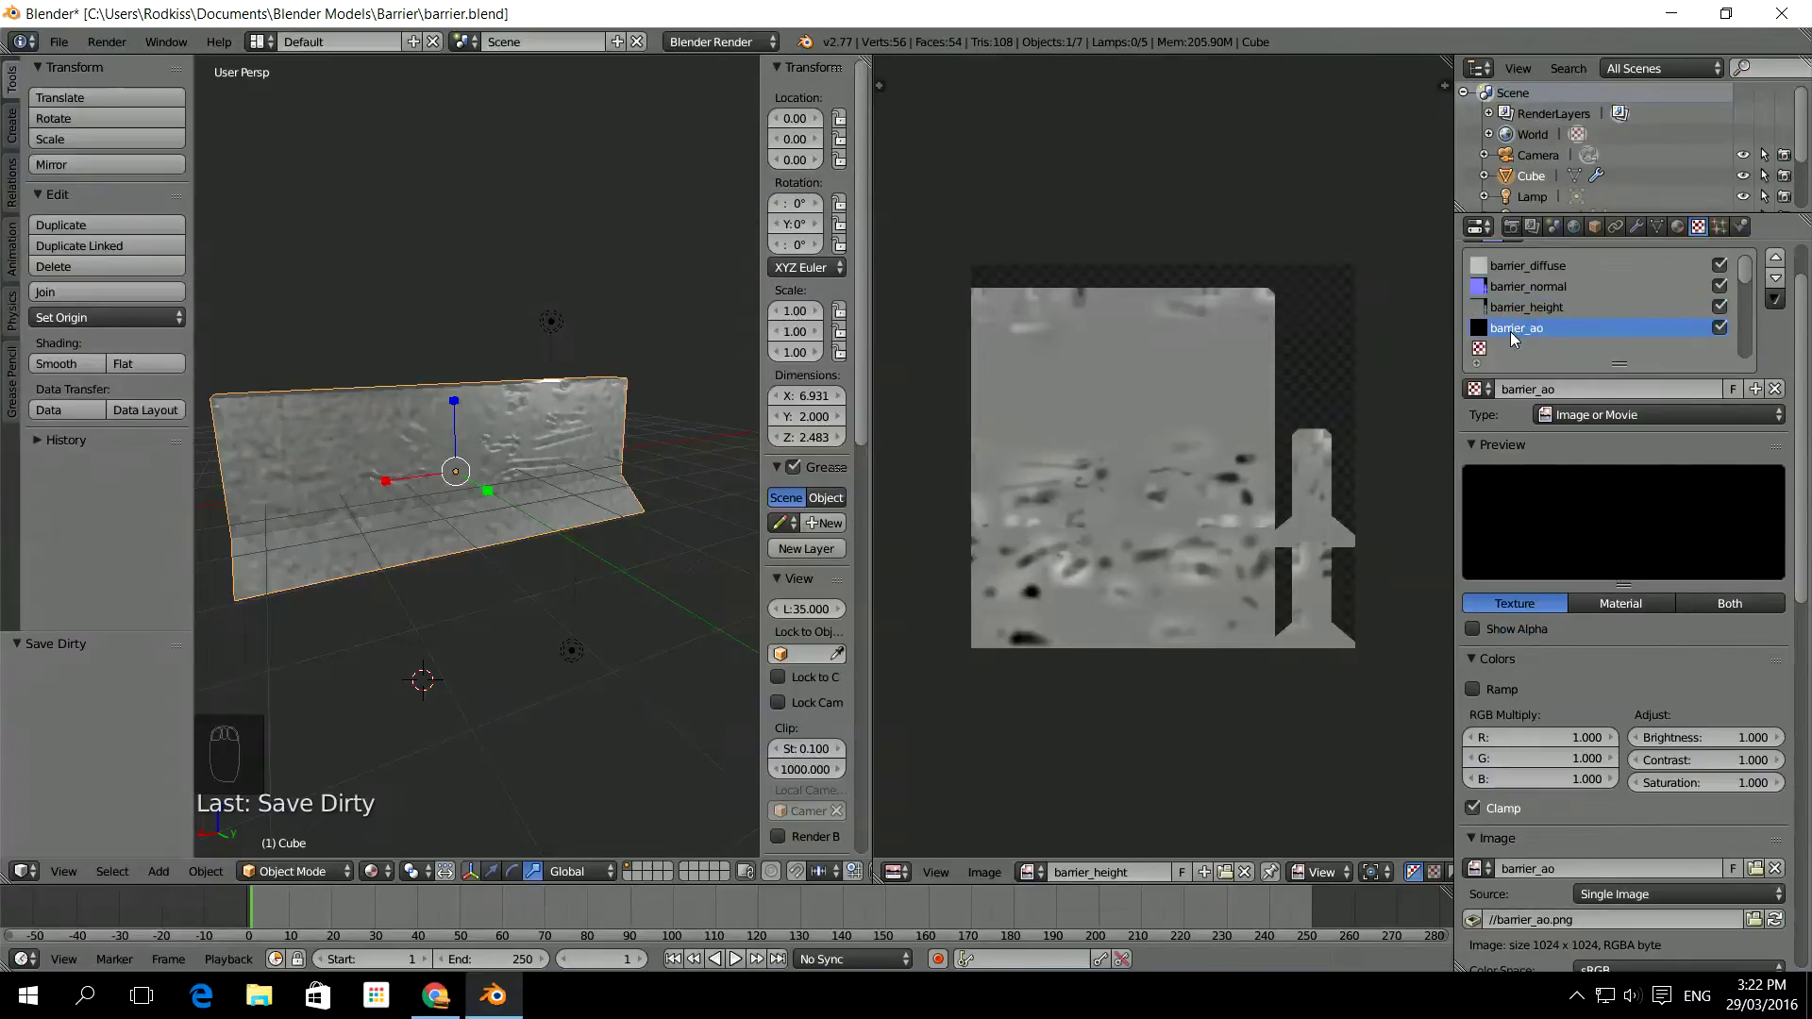
key(Tab)
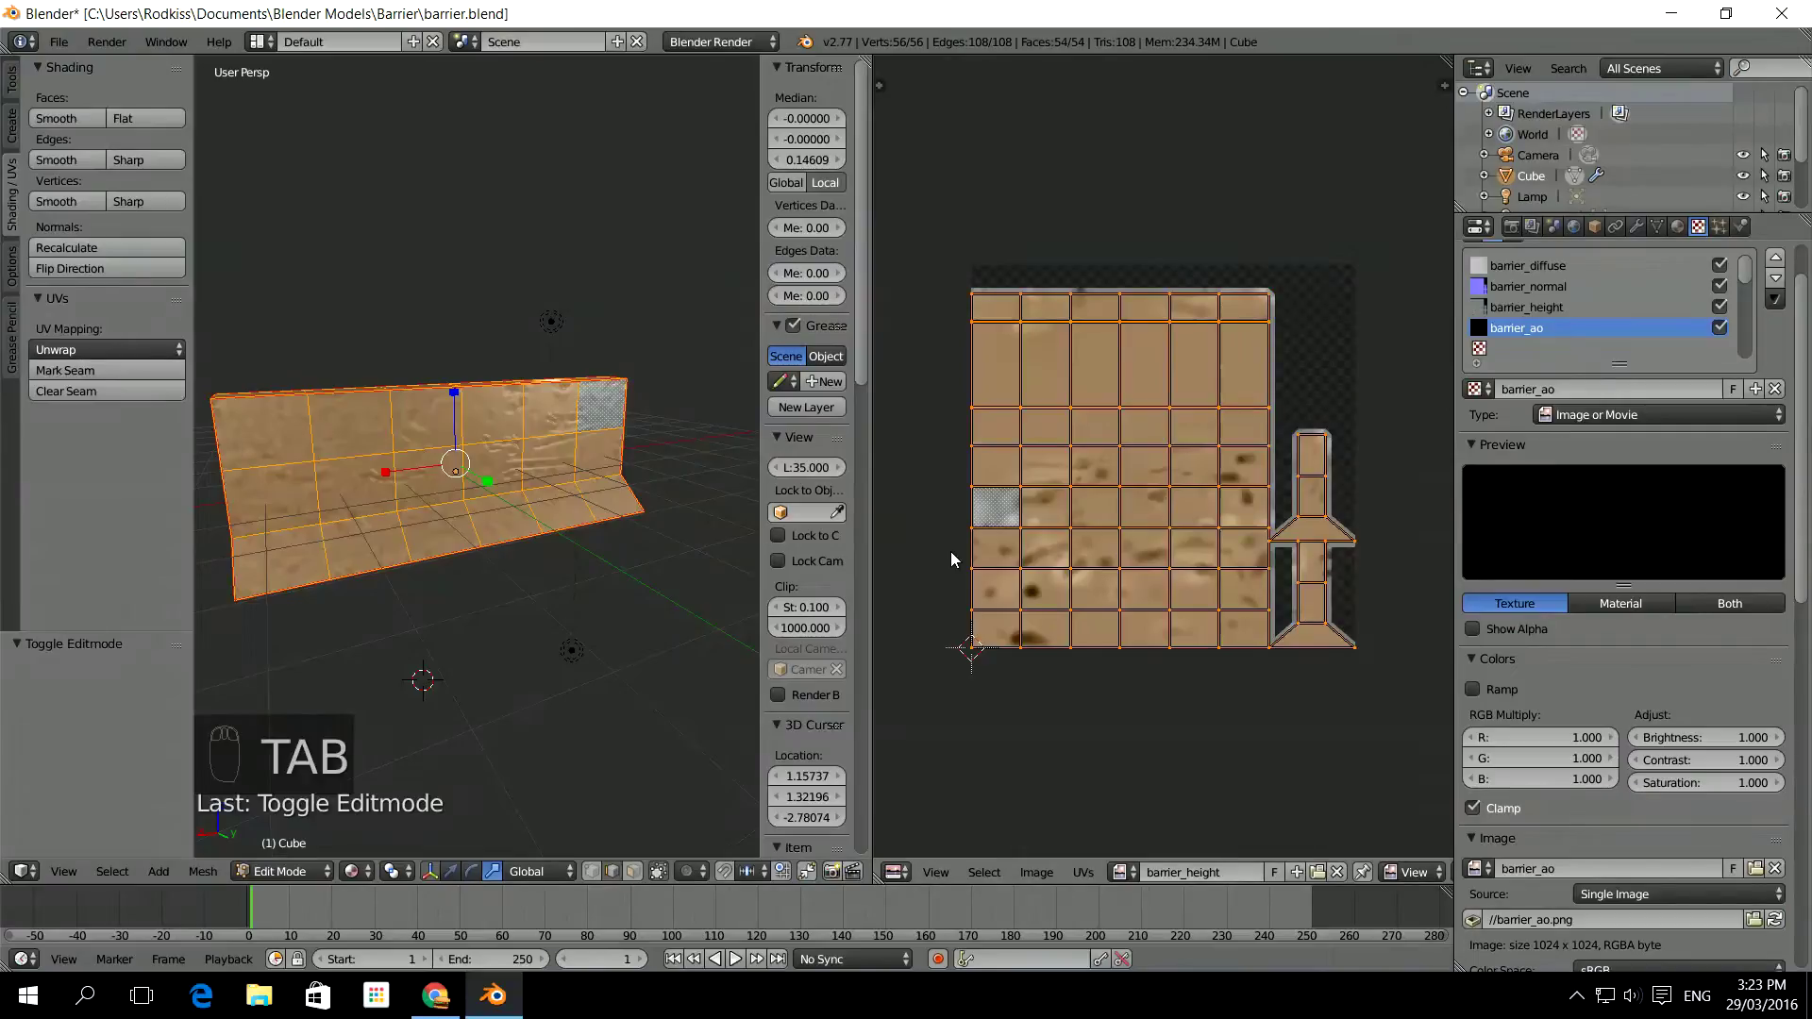
click(1129, 875)
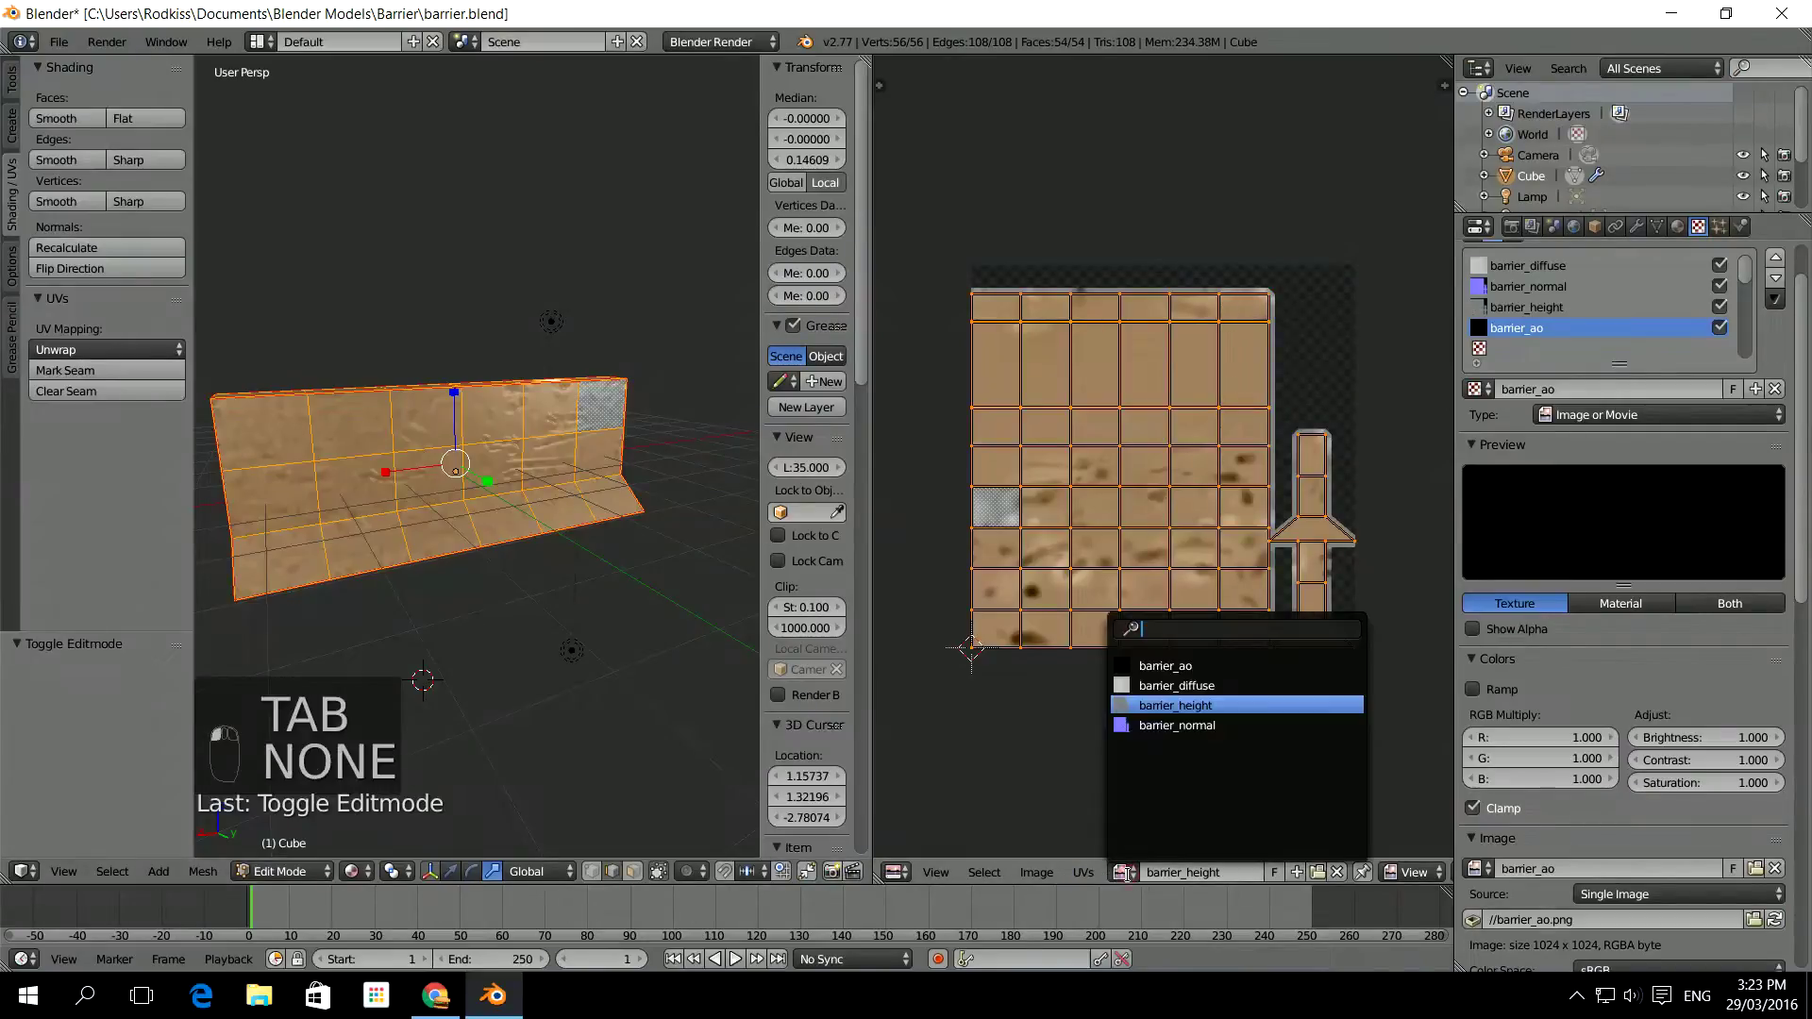
click(1187, 668)
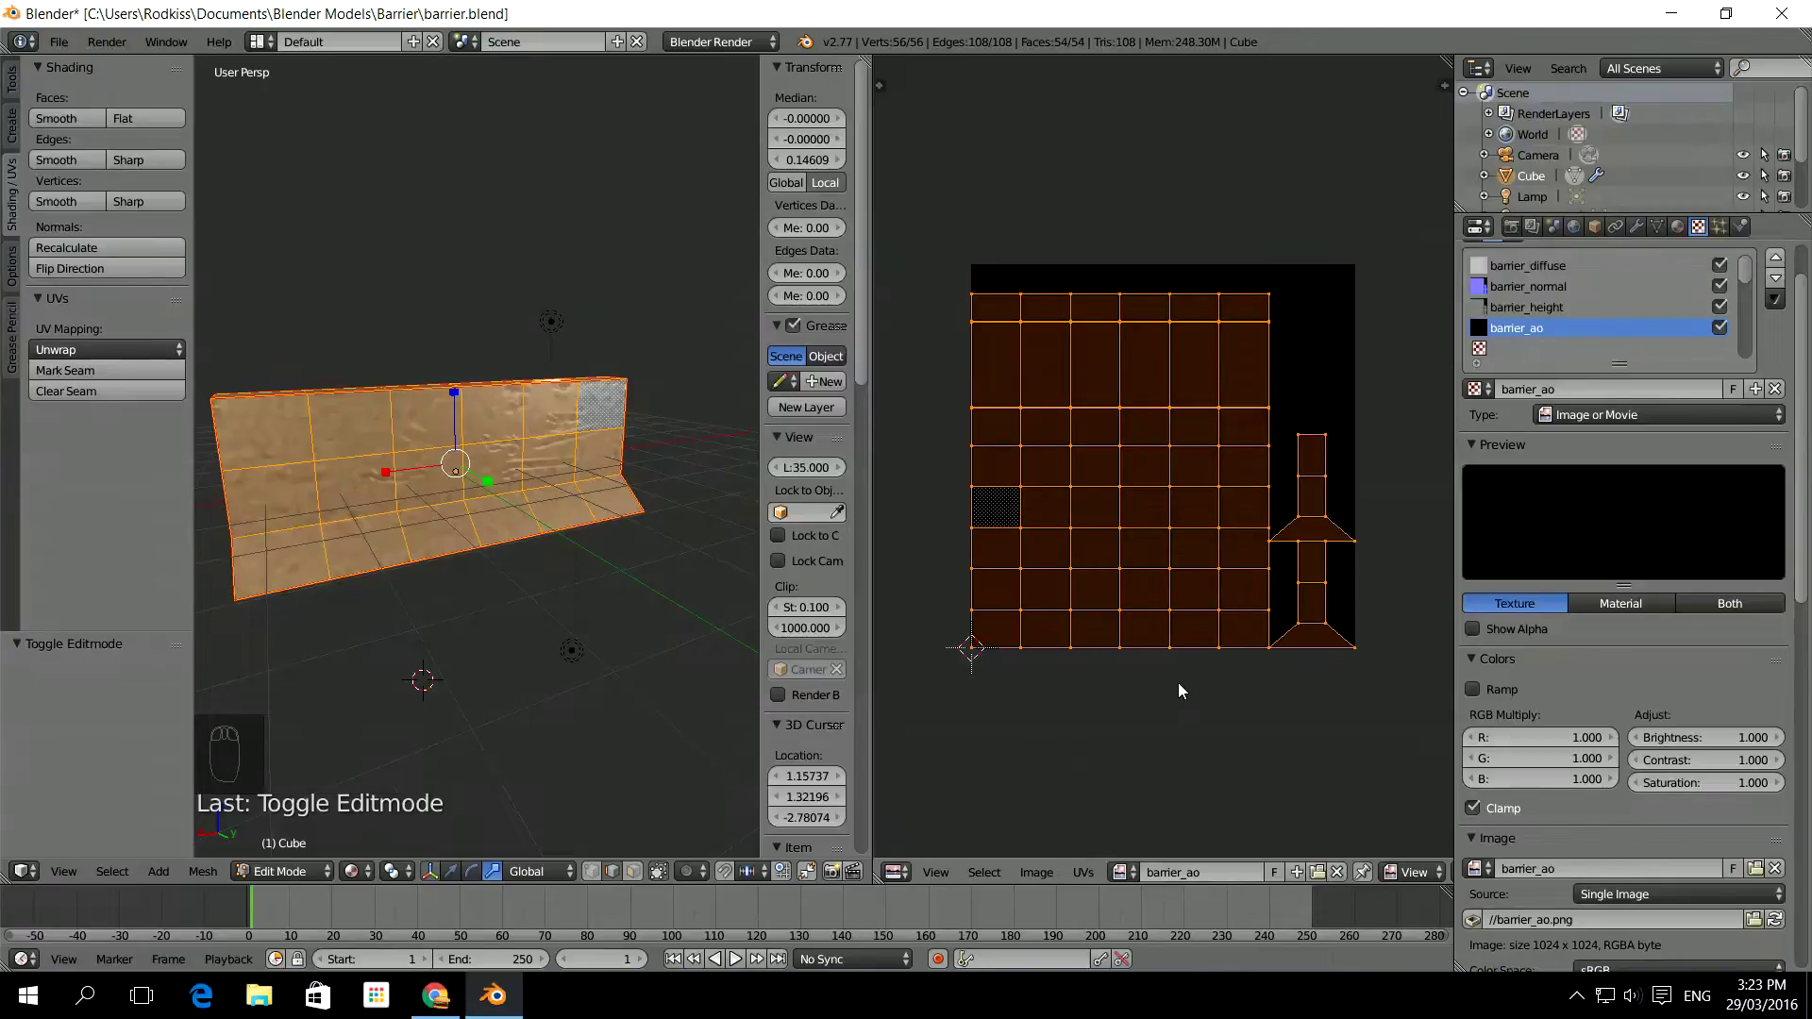
key(Tab)
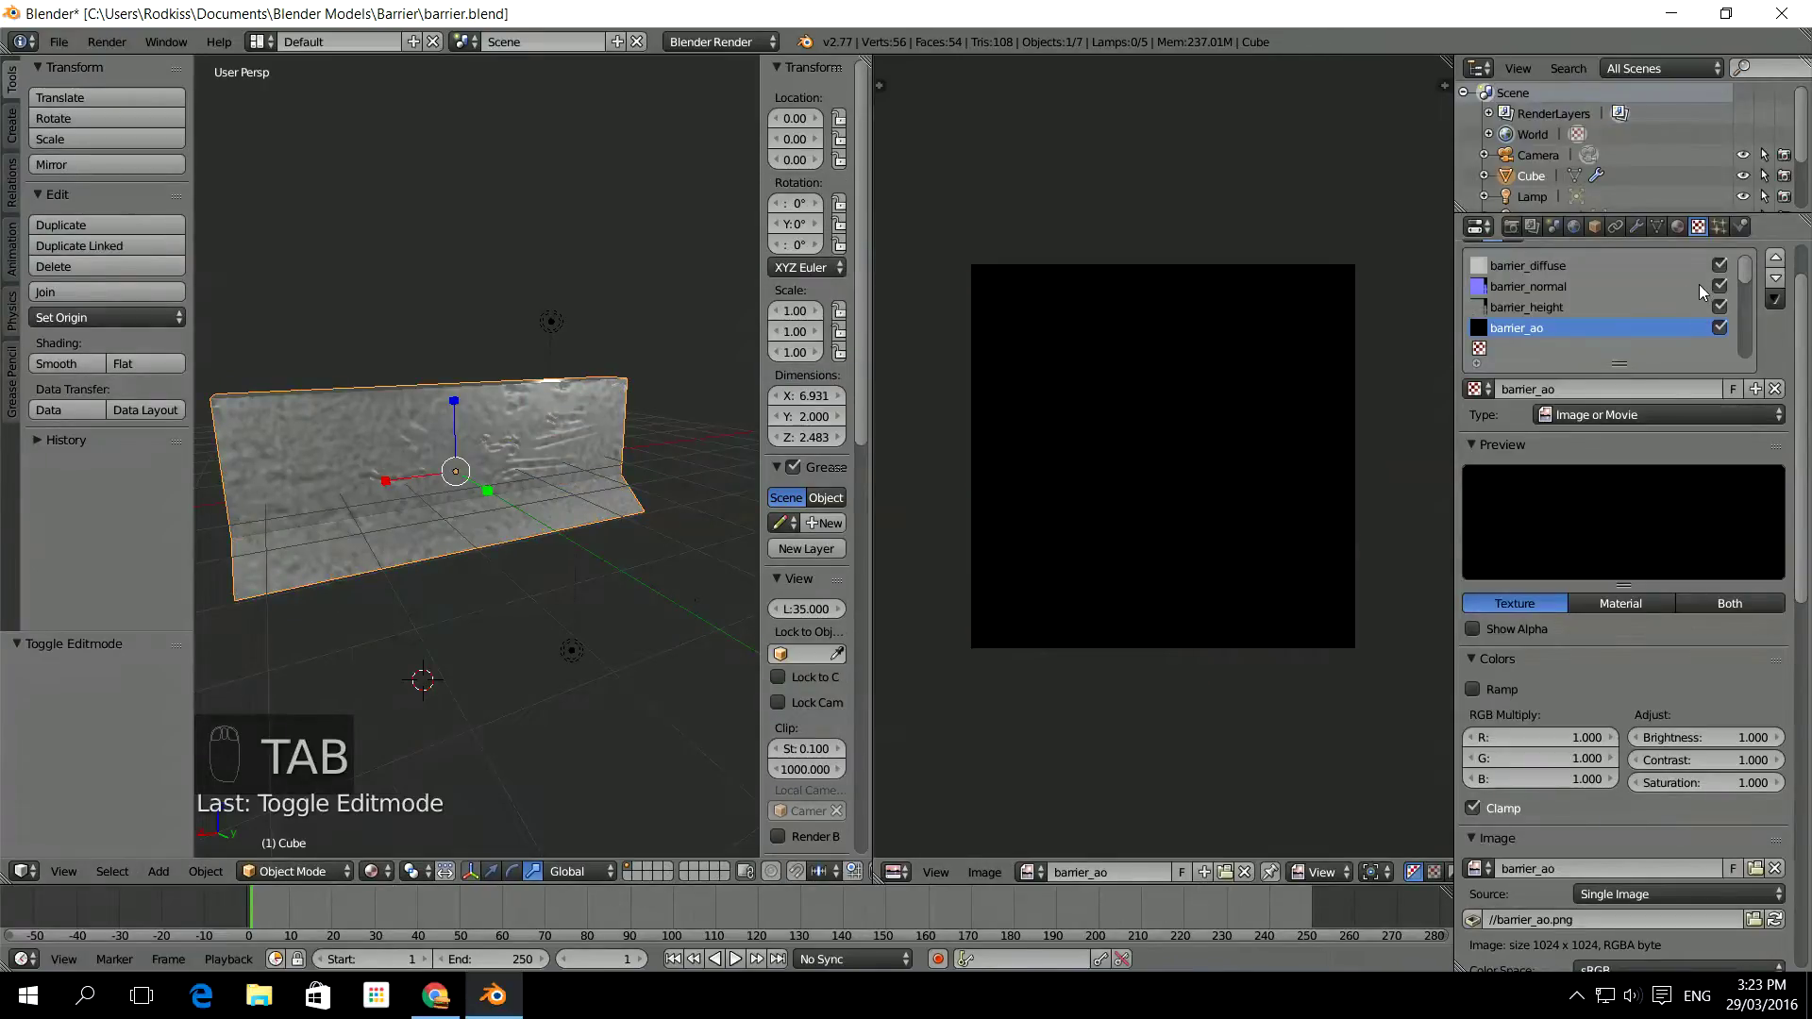
Bake Ambient Occlusion from Multires into the barrier_ao image and save all changed images
click(1513, 229)
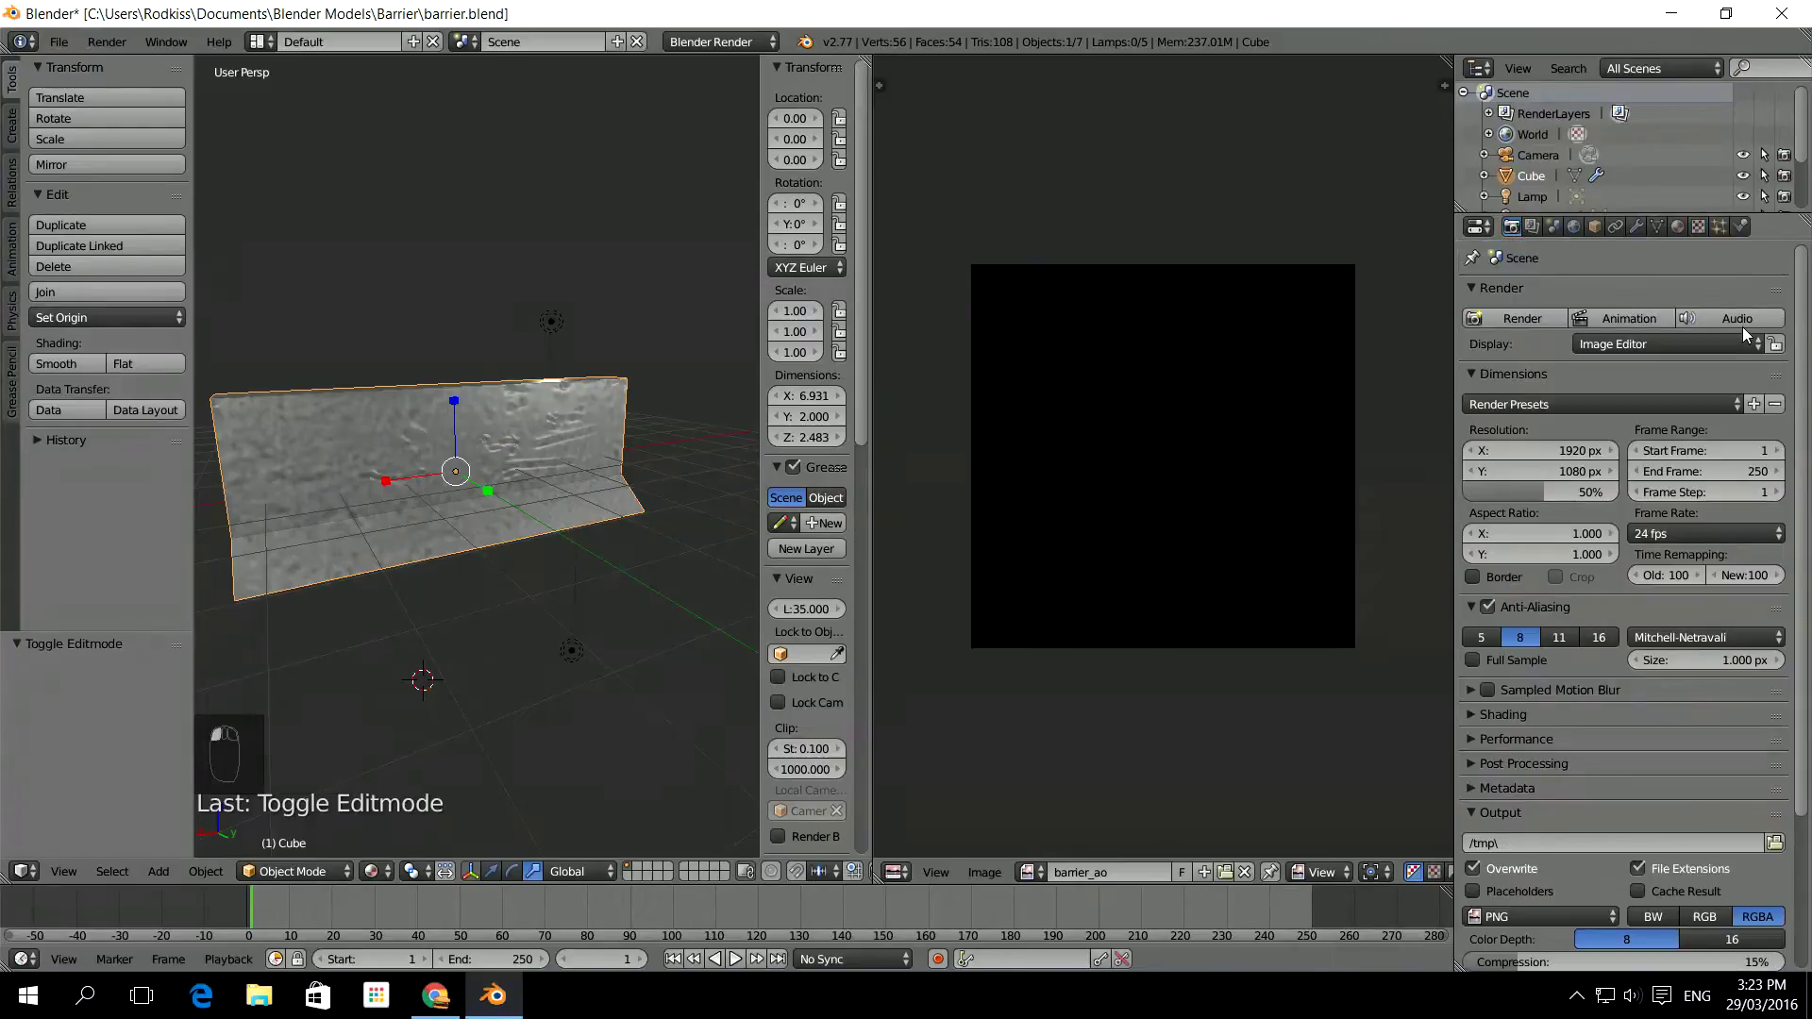
scroll(1802, 406, down, 5)
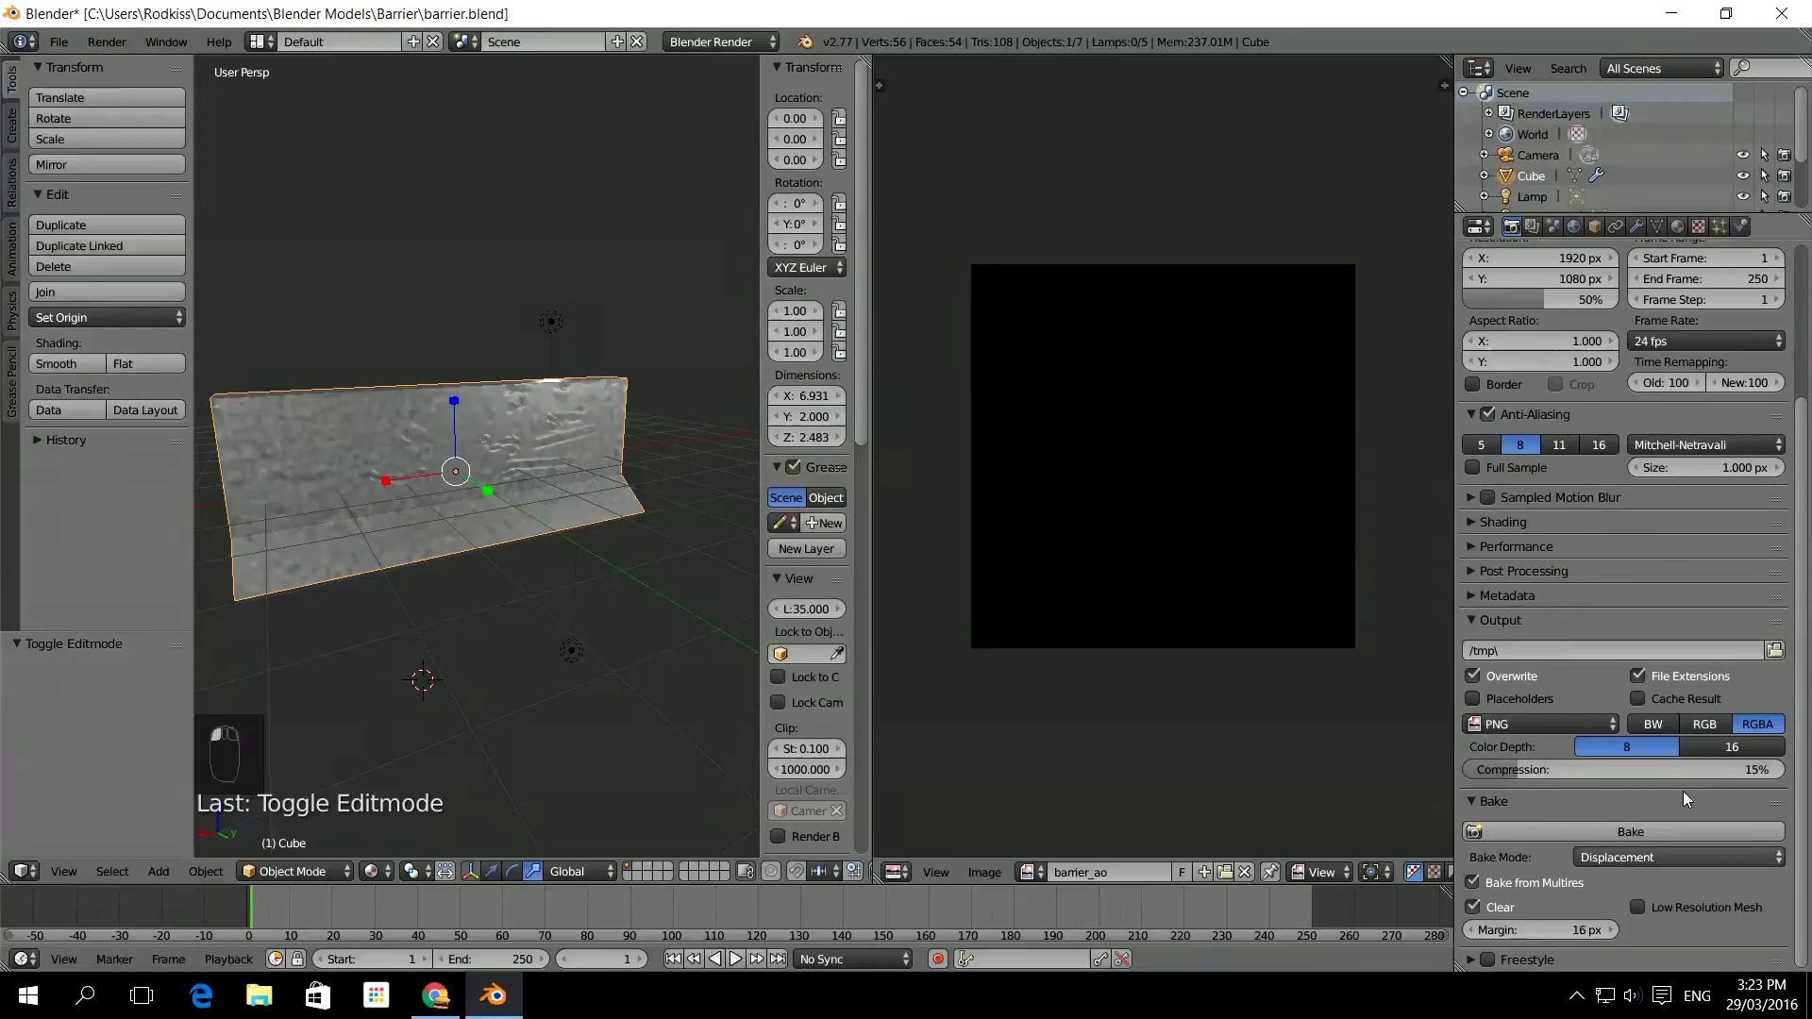
click(1631, 857)
click(1642, 812)
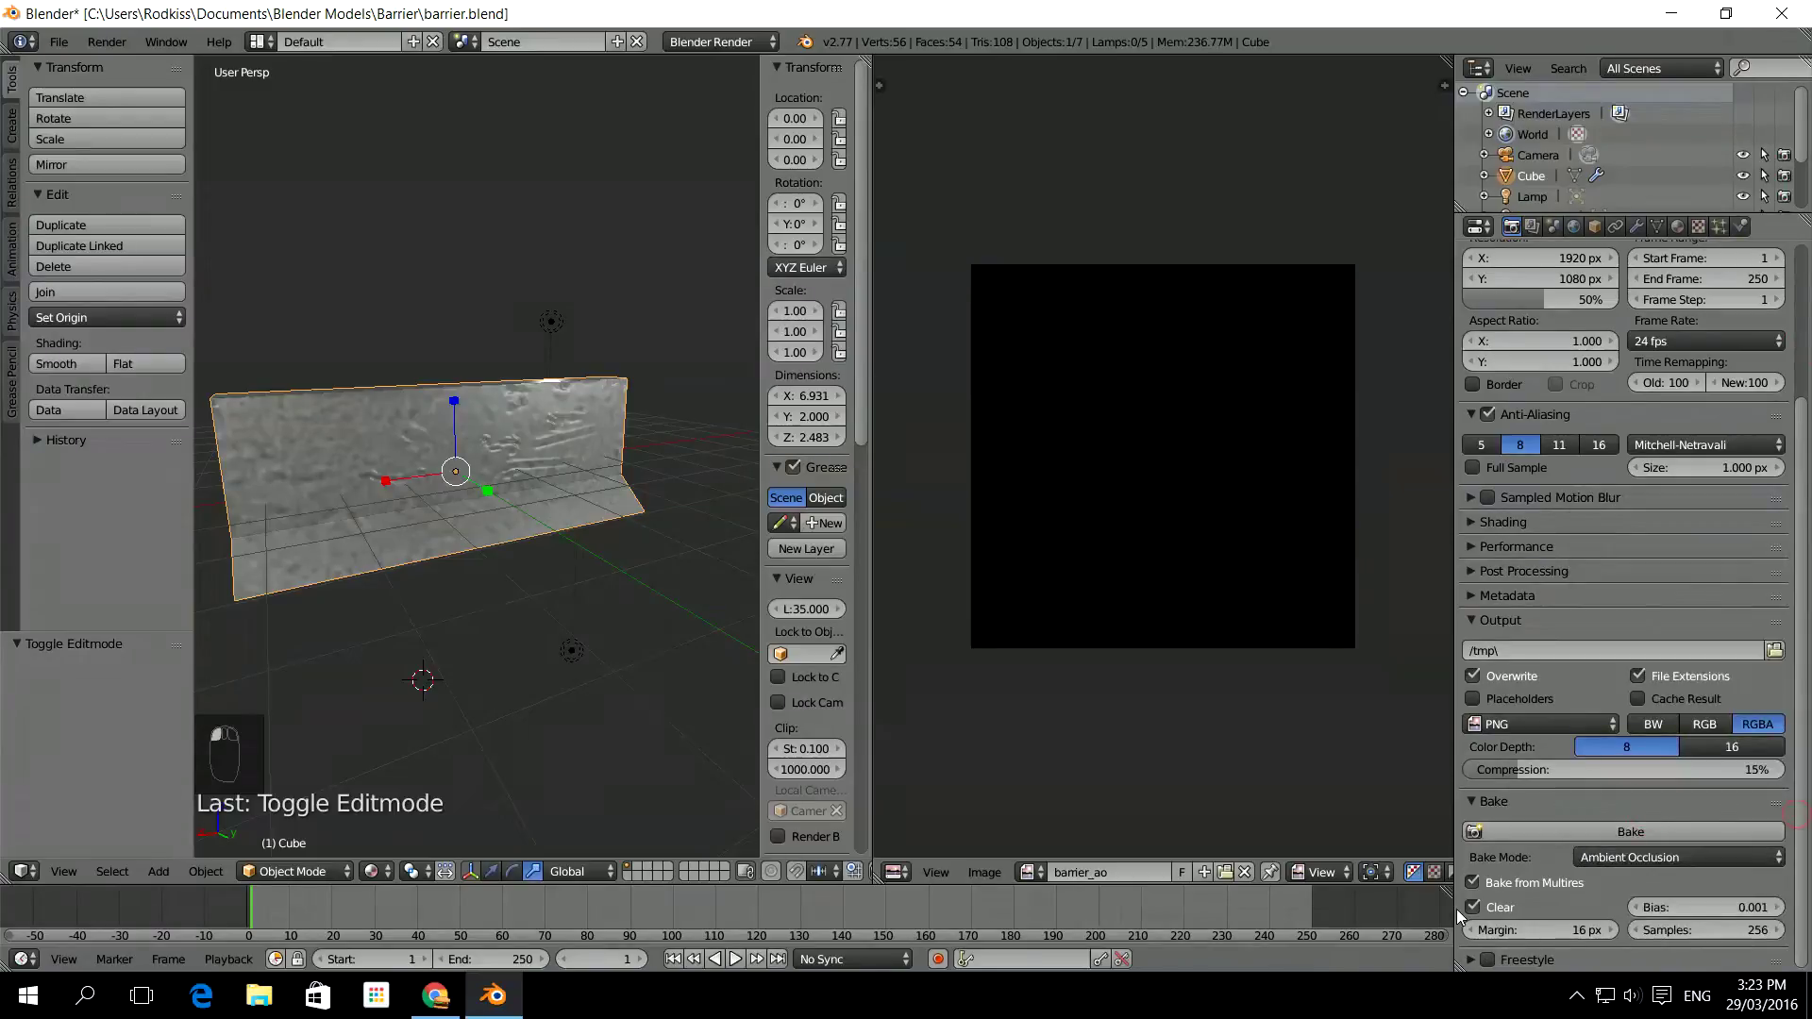
click(1612, 831)
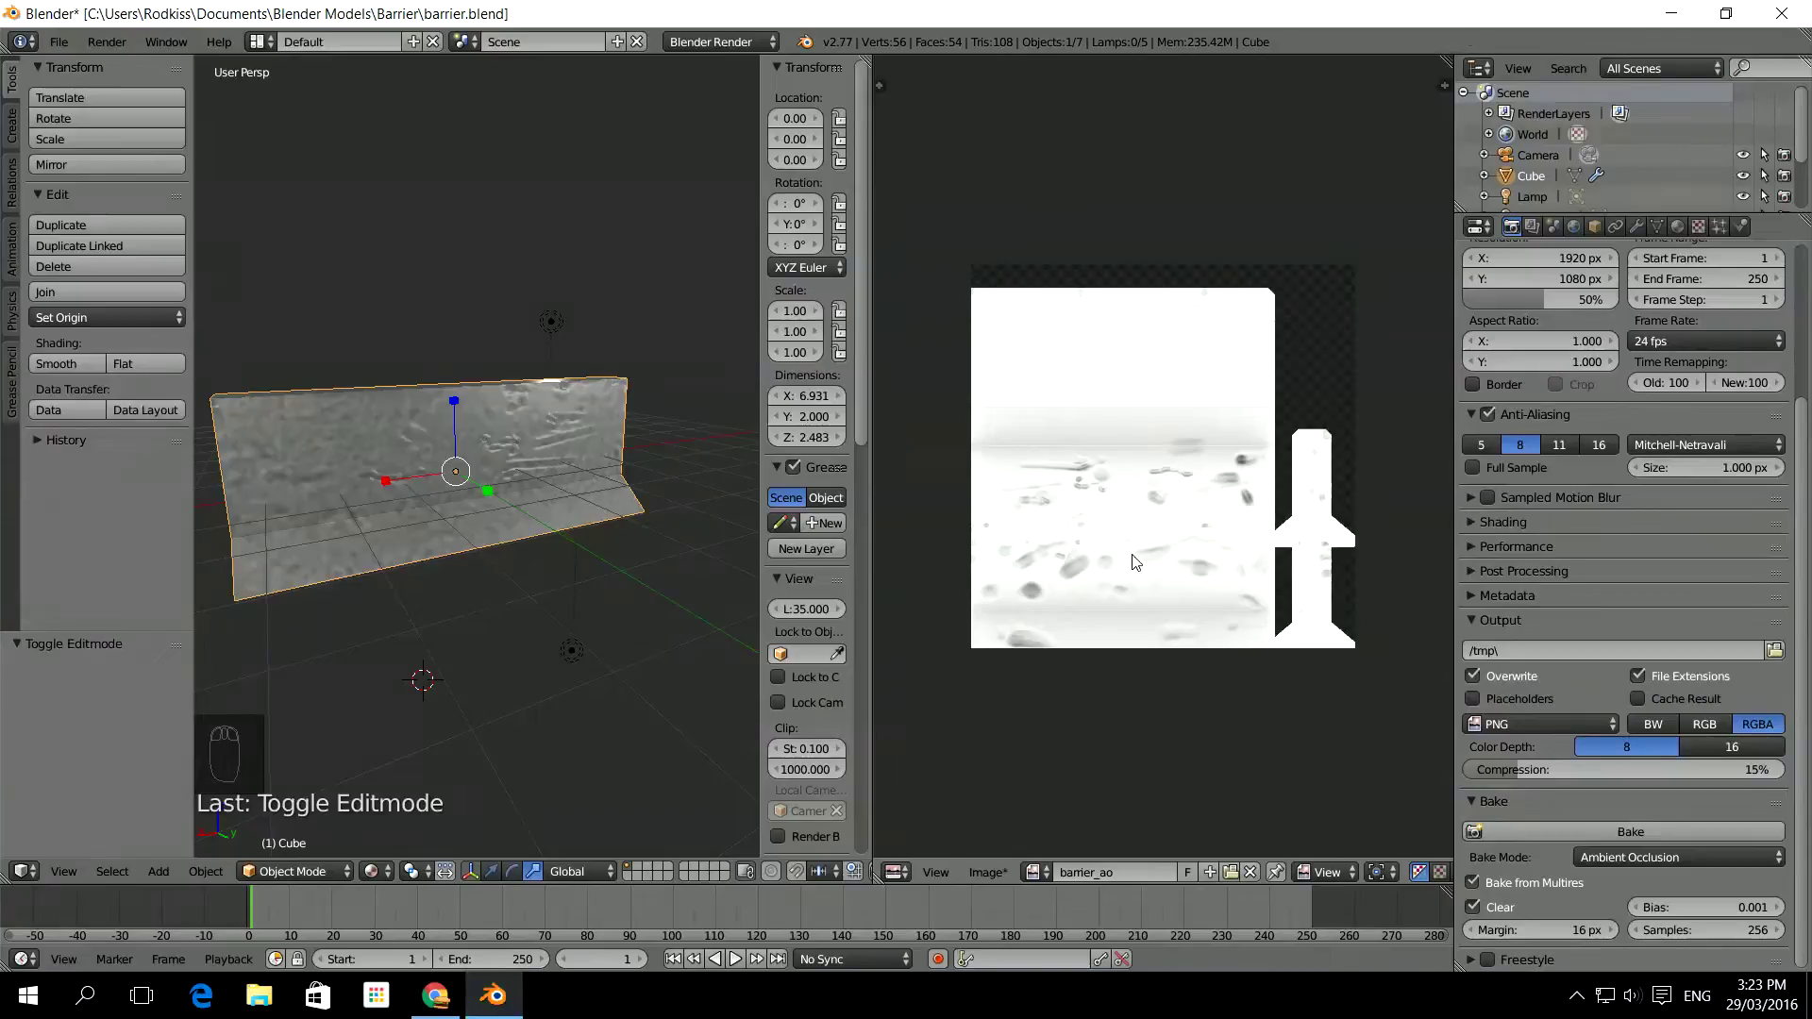
click(1006, 870)
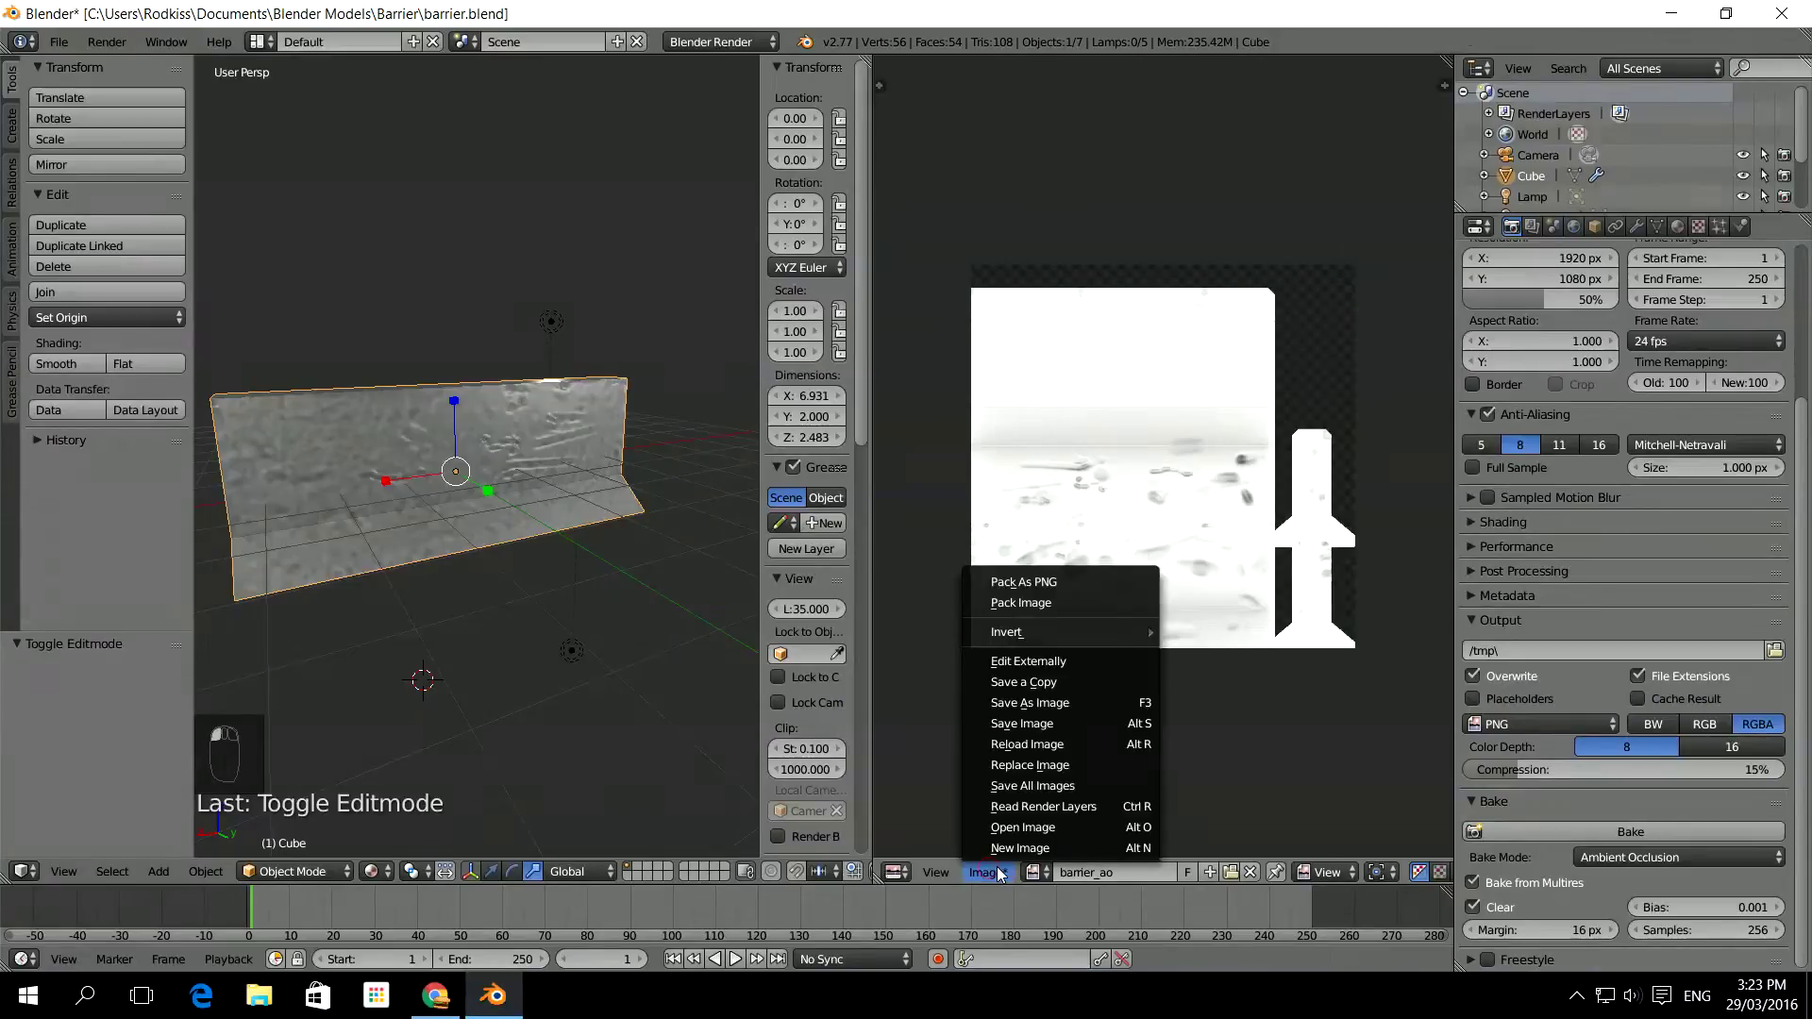
click(1046, 789)
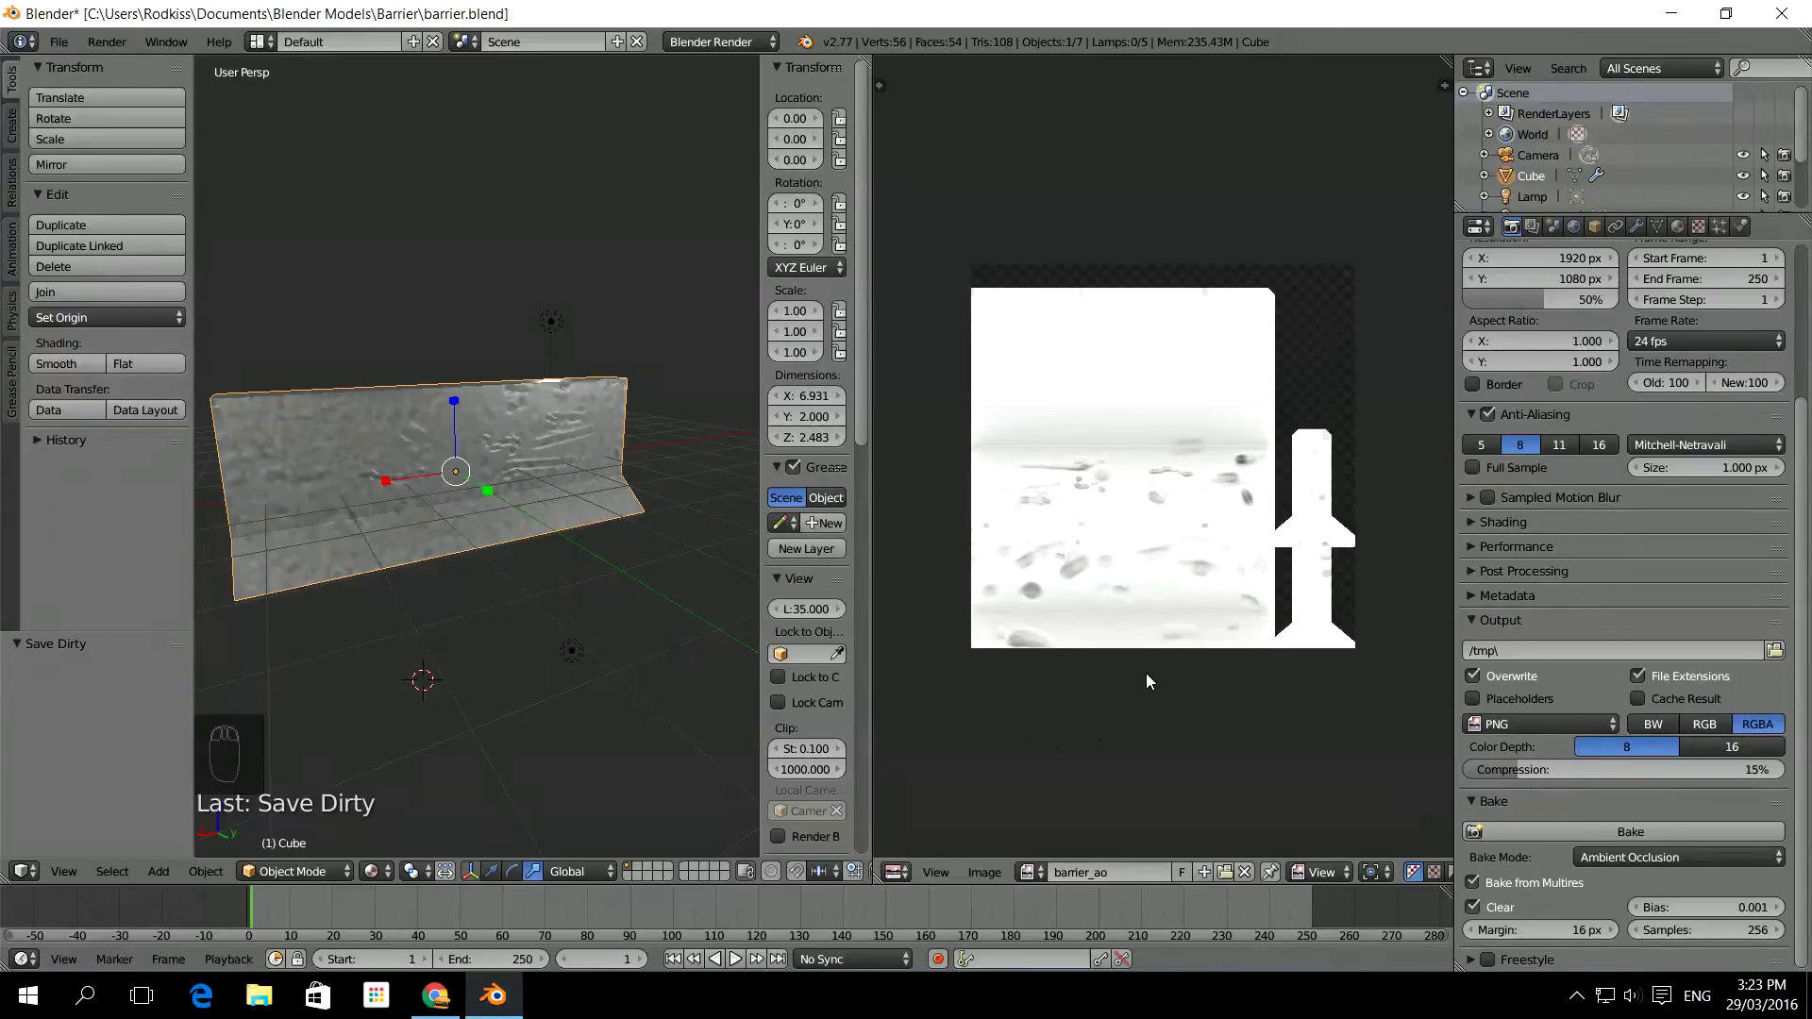
Review the barrier_ao texture preview and bring up the barrier's Multires modifier settings
click(1698, 227)
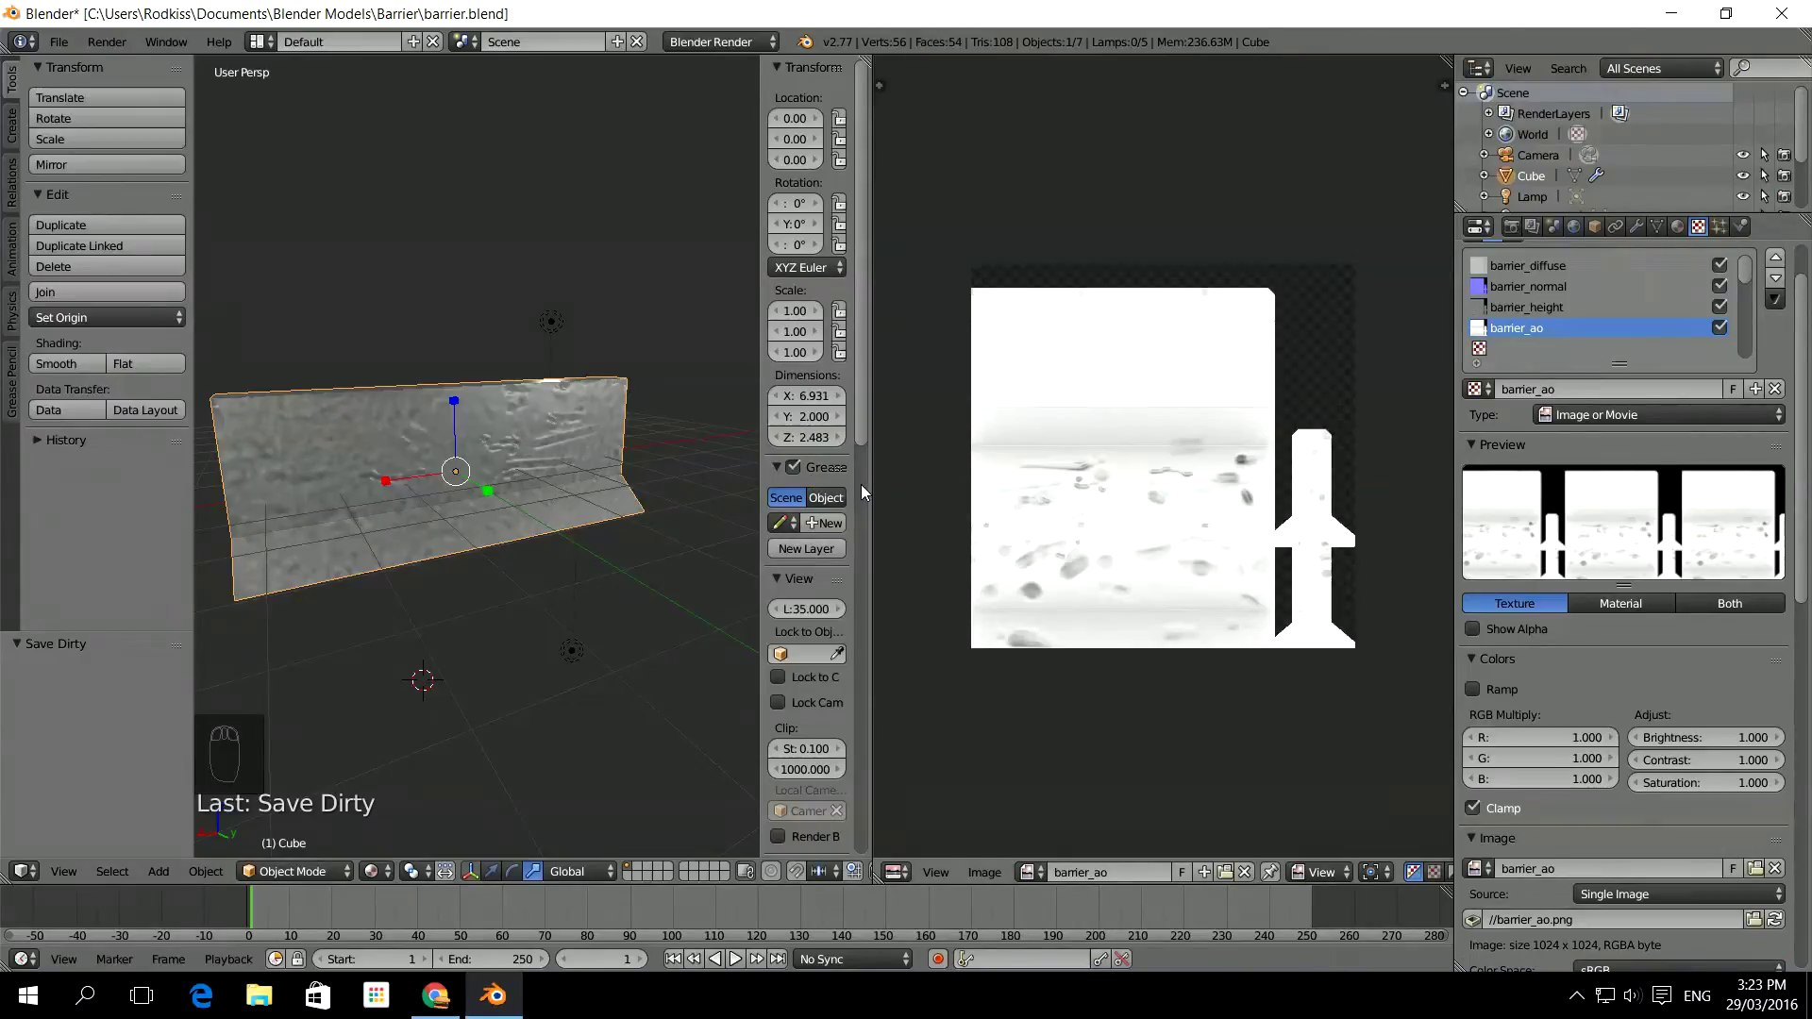
click(1636, 228)
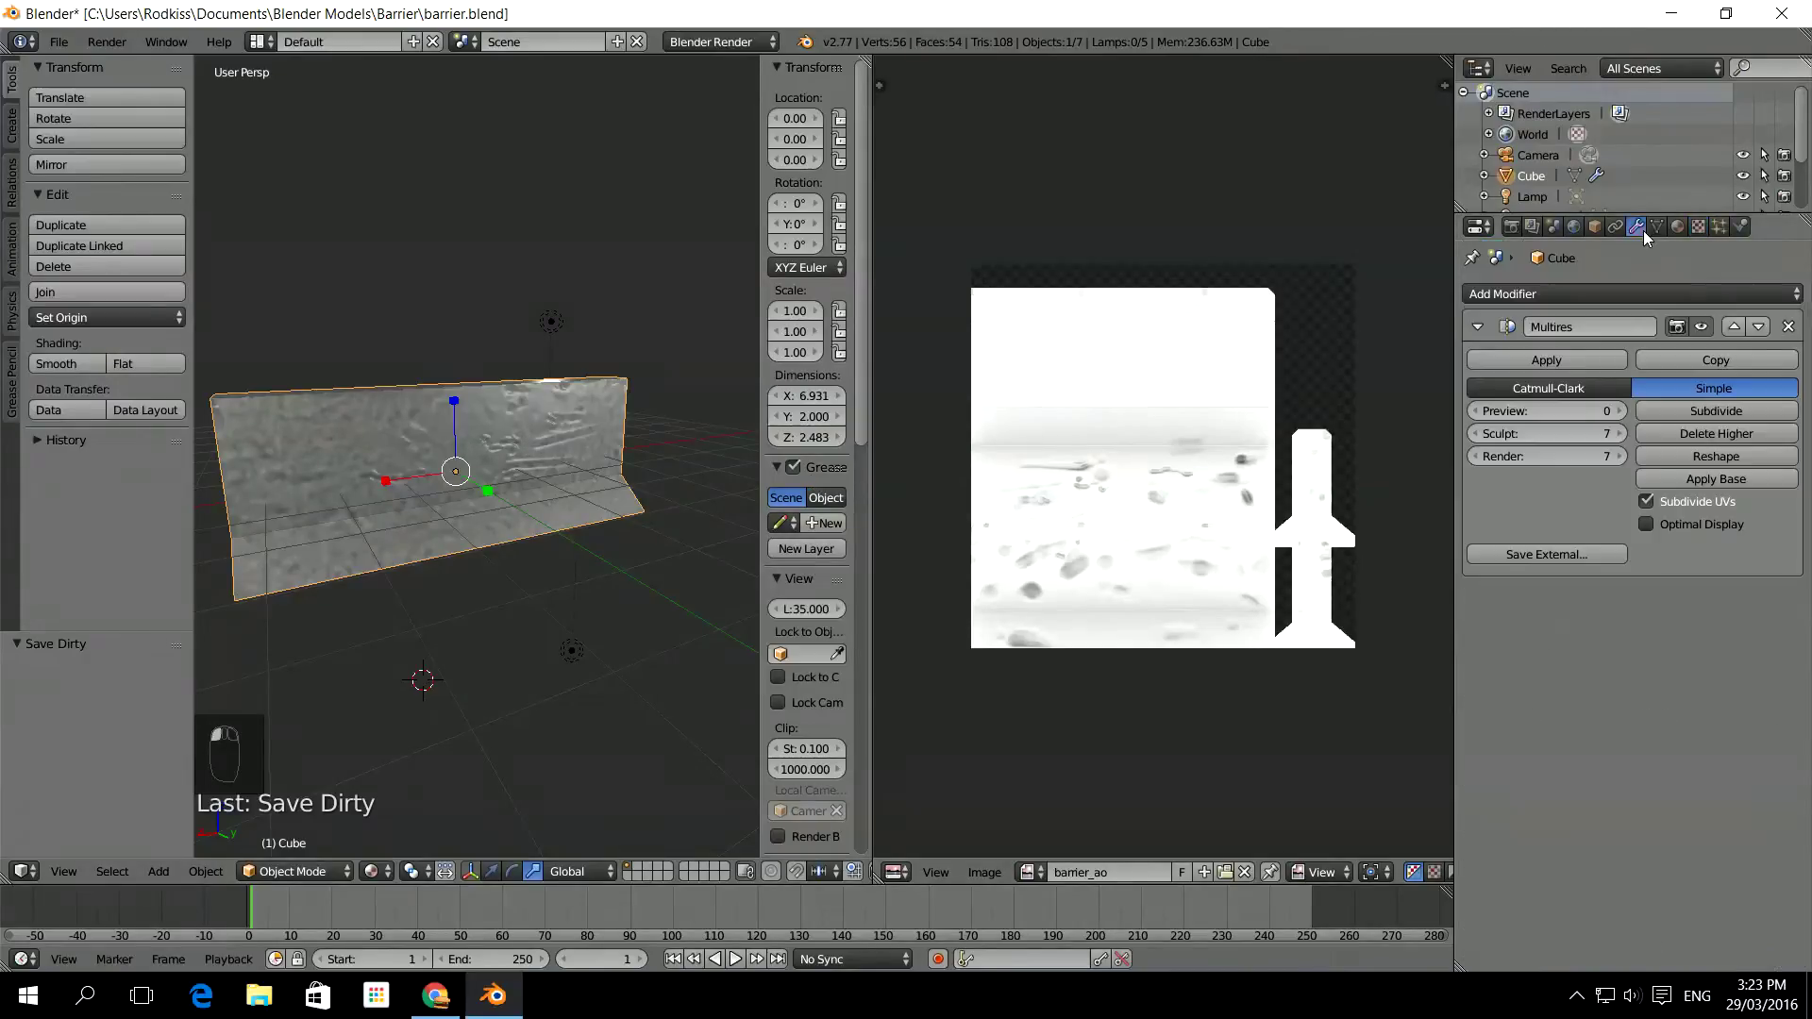